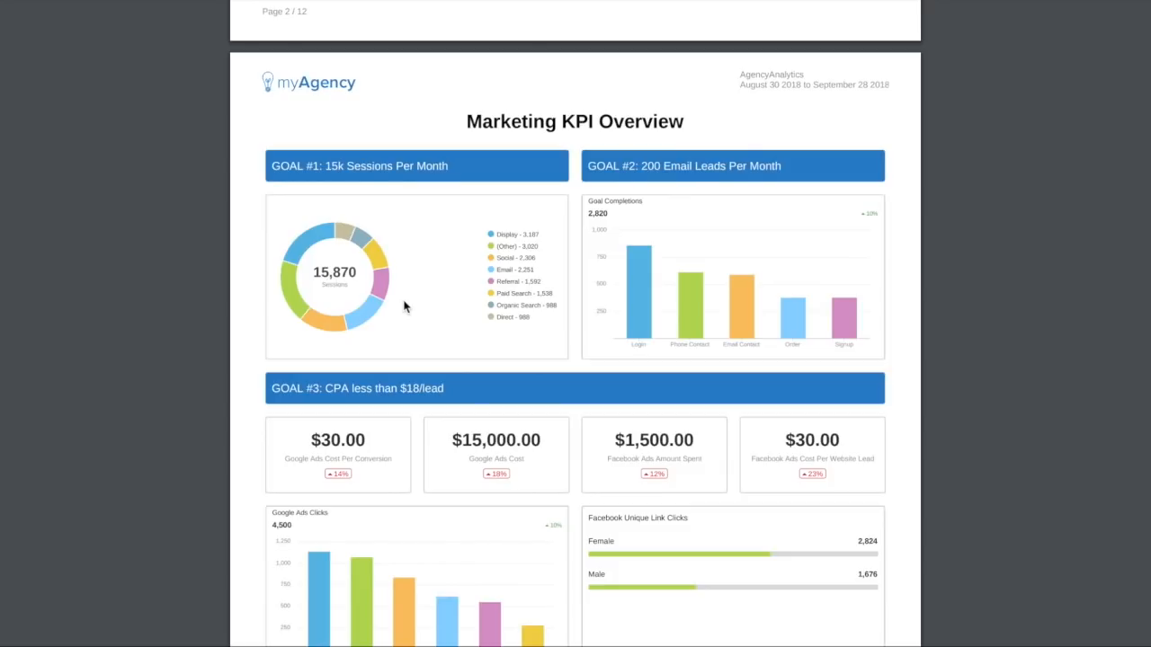
# Step: Review the Marketing KPI Overview, Ecommerce and All Channels pages of the sample monthly report
pyautogui.scroll(-1, 404, 307)
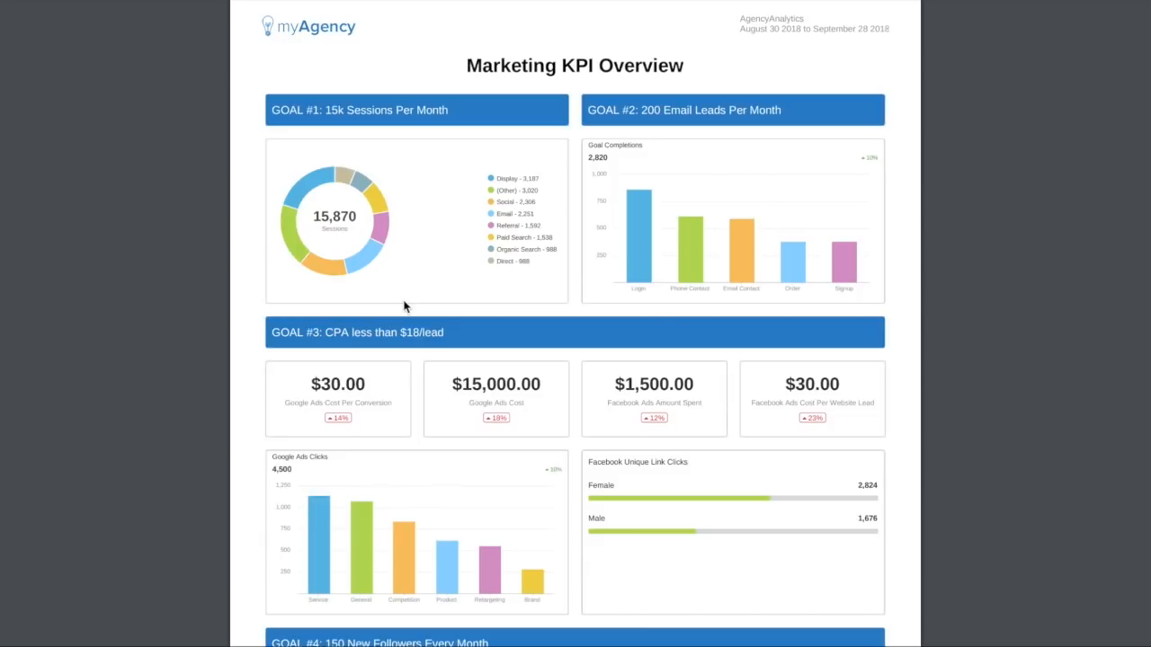
pyautogui.scroll(-2, 404, 306)
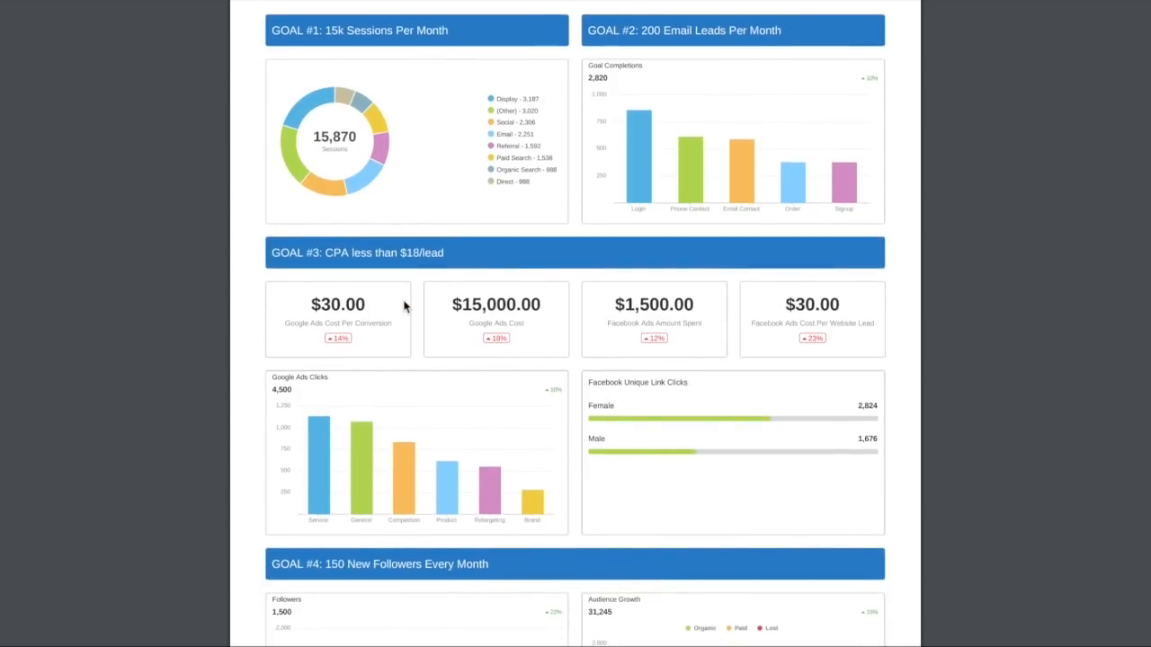
pyautogui.scroll(-5, 403, 307)
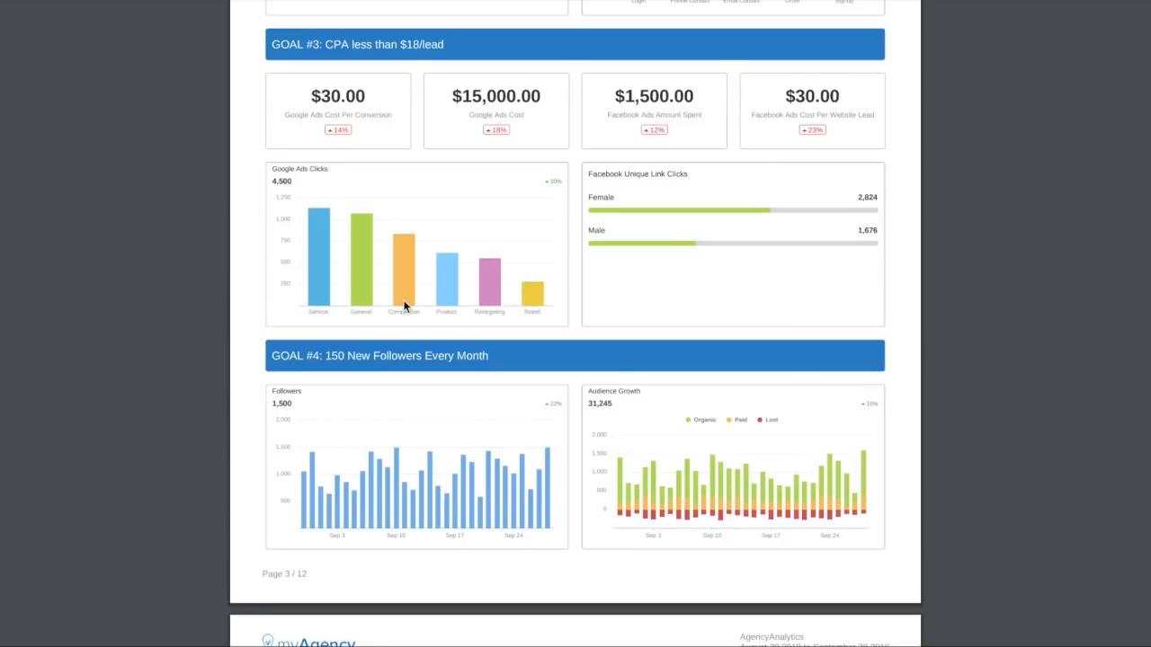
pyautogui.scroll(-7, 404, 306)
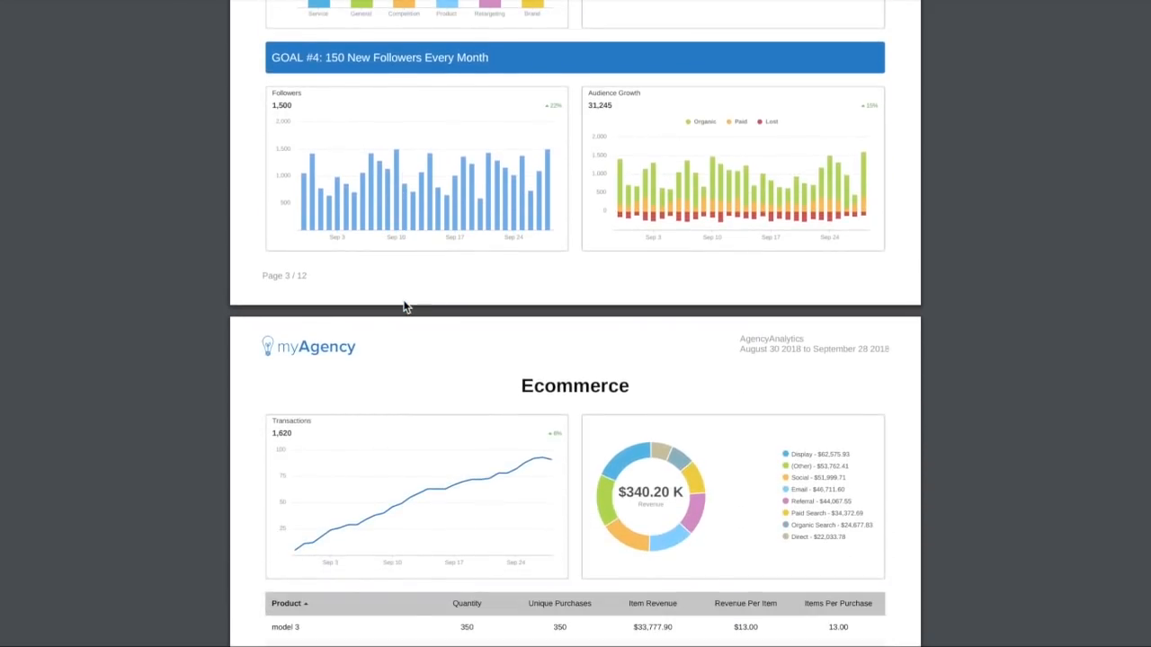
pyautogui.scroll(-11, 404, 307)
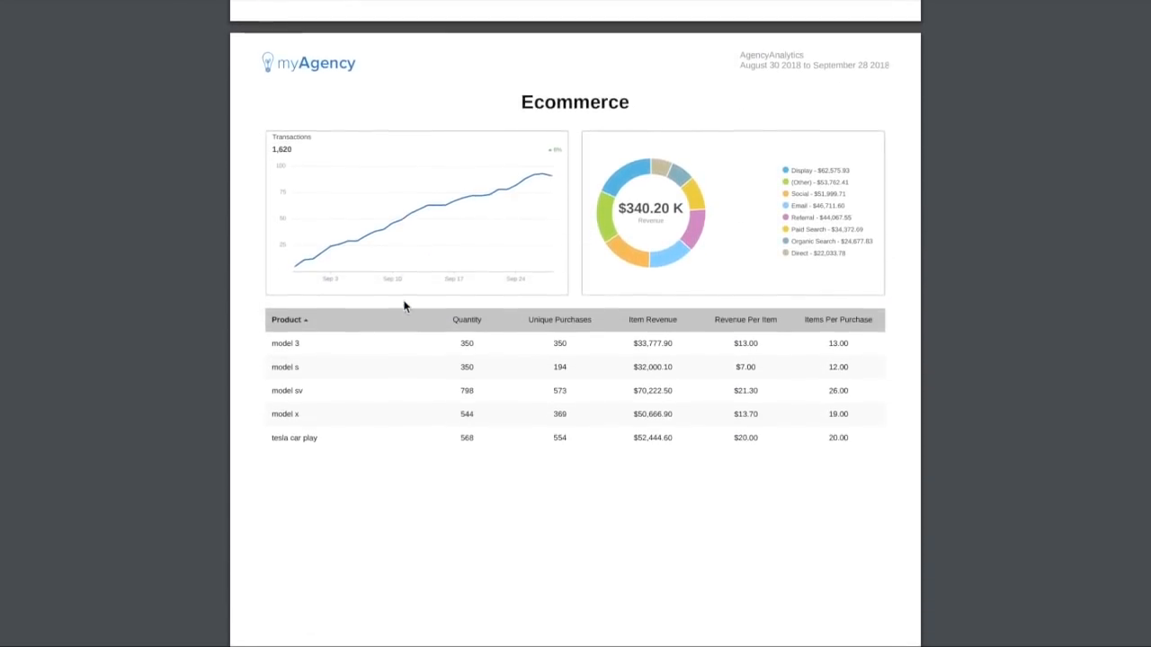
pyautogui.scroll(-14, 404, 307)
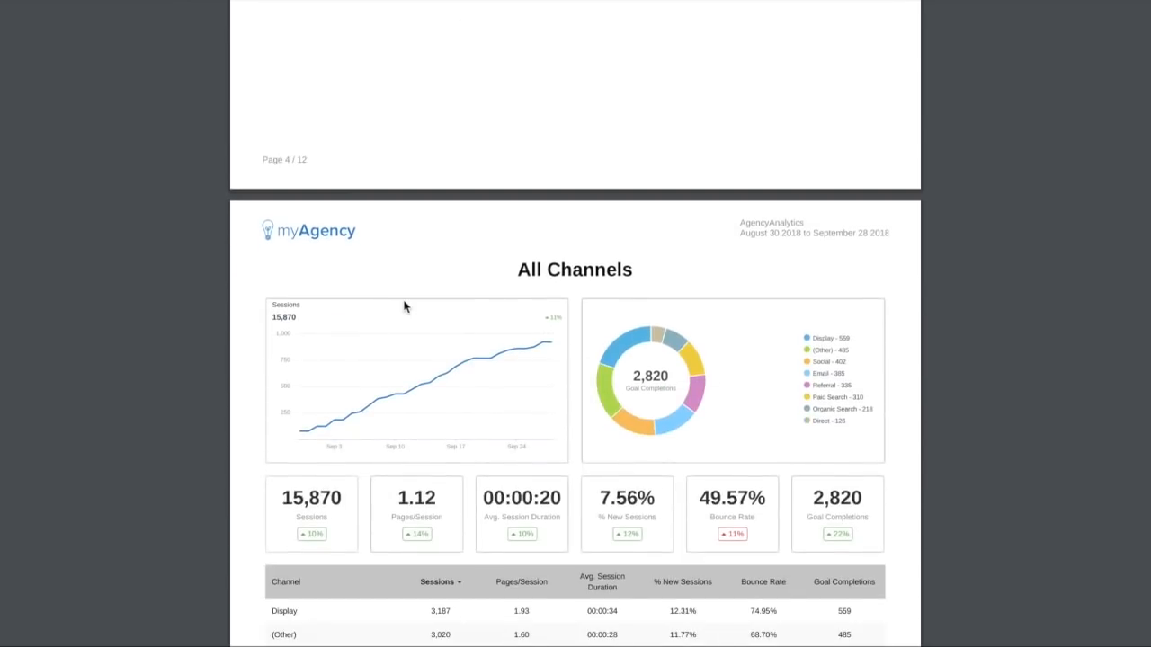
pyautogui.scroll(-7, 404, 307)
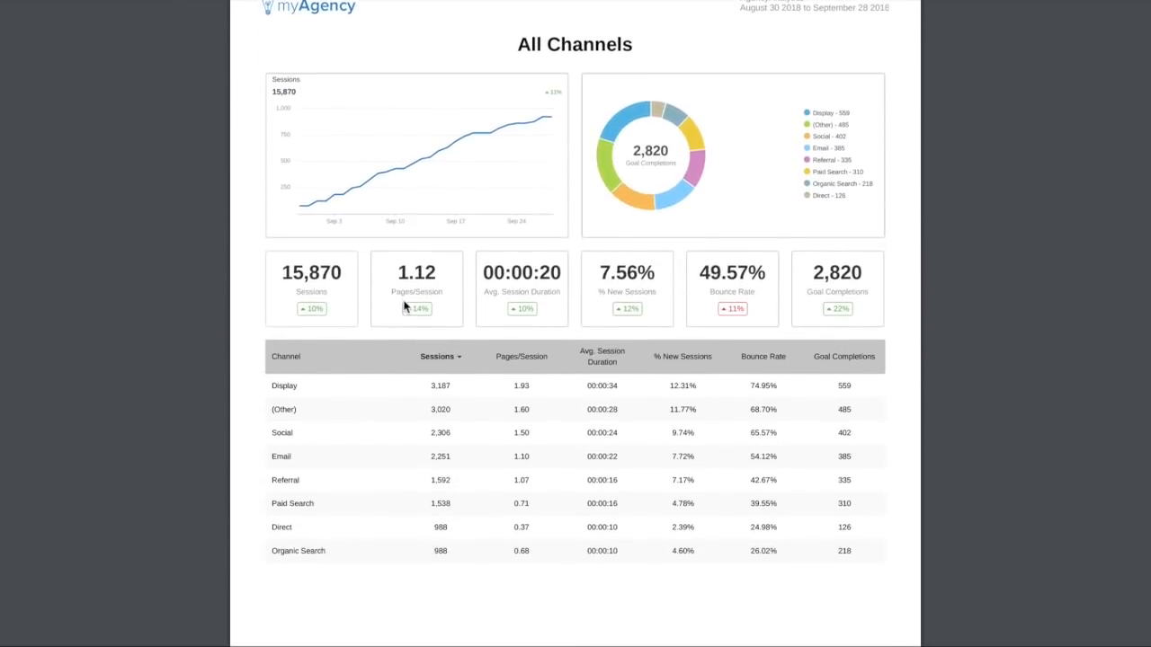
pyautogui.scroll(-10, 404, 306)
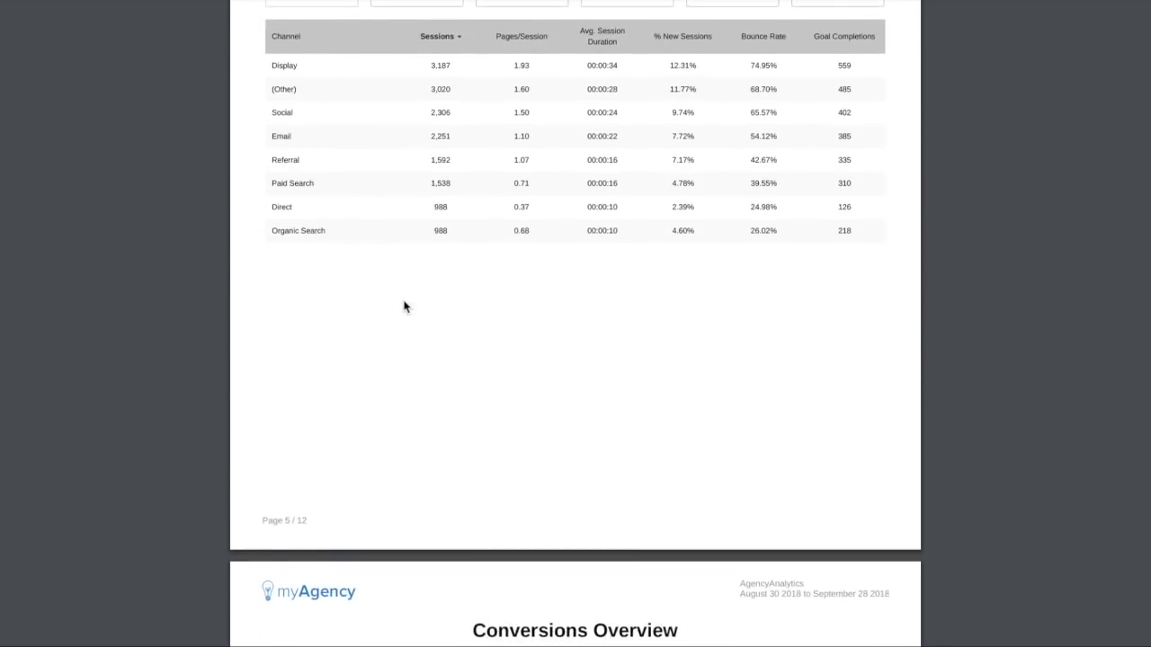
# Step: Examine the Conversions Overview and Organic Overview pages, including their written highlights, charts and keyword ranking tables
pyautogui.scroll(-4, 404, 306)
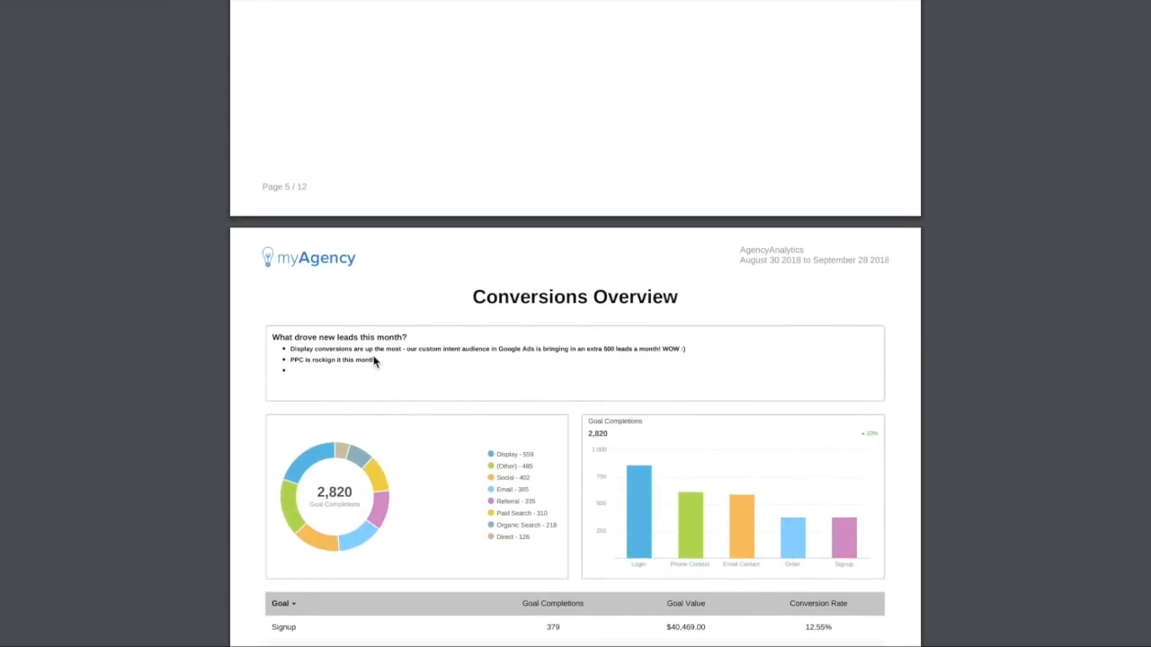
pyautogui.scroll(-13, 375, 361)
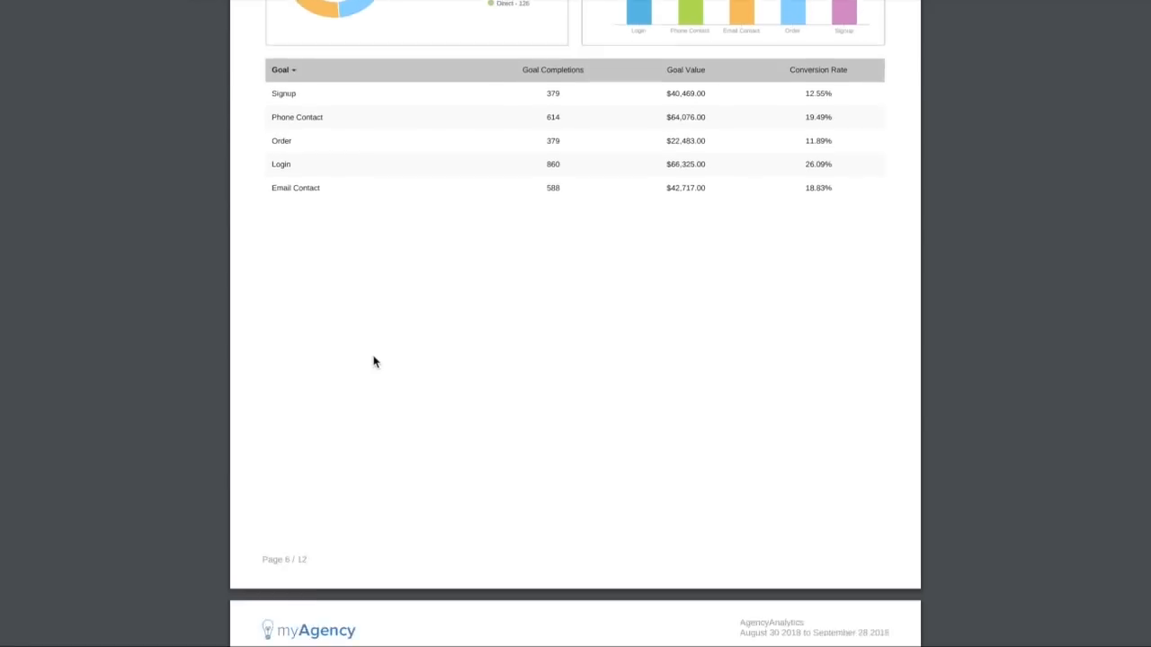
pyautogui.scroll(-8, 375, 360)
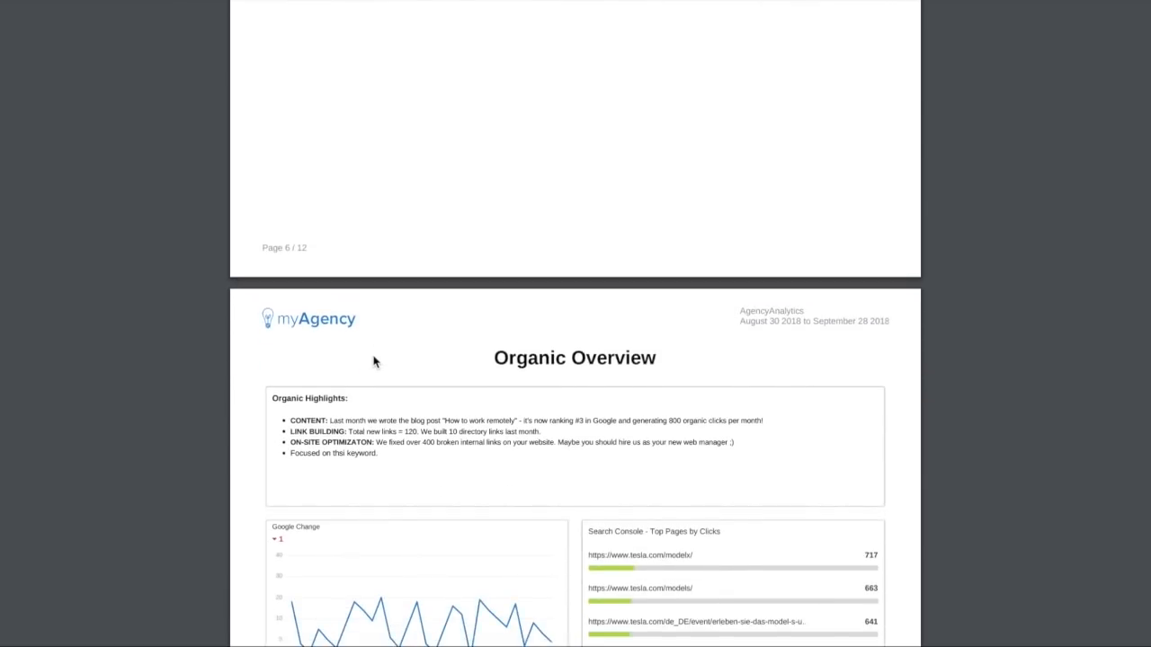
pyautogui.scroll(-3, 375, 360)
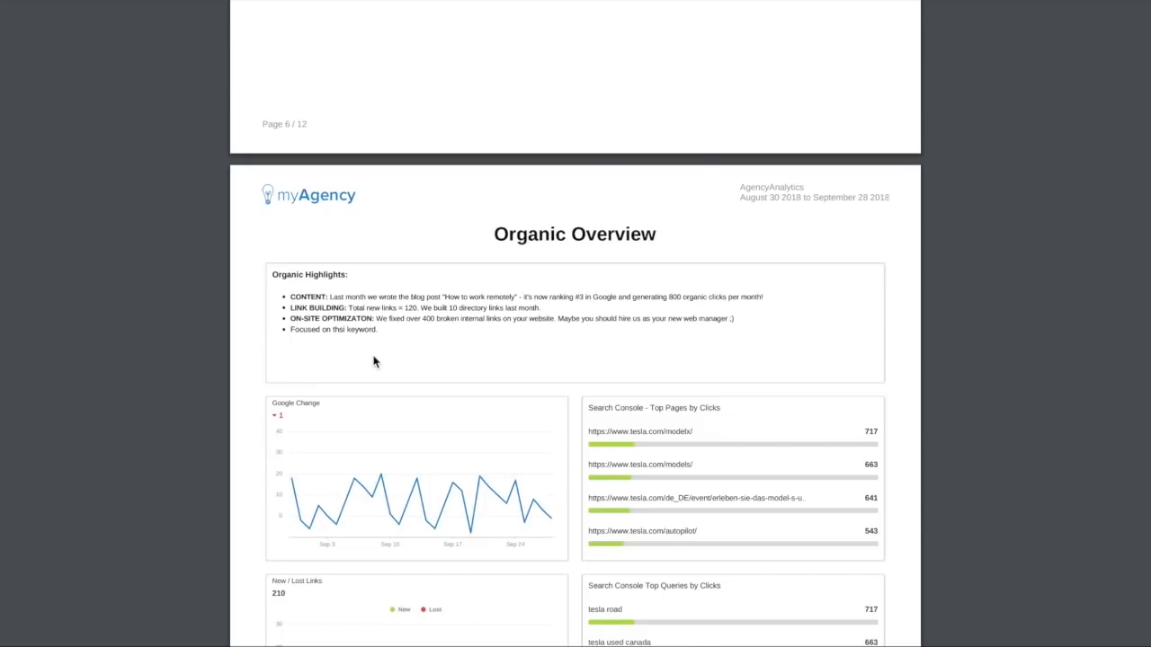
pyautogui.scroll(-3, 375, 361)
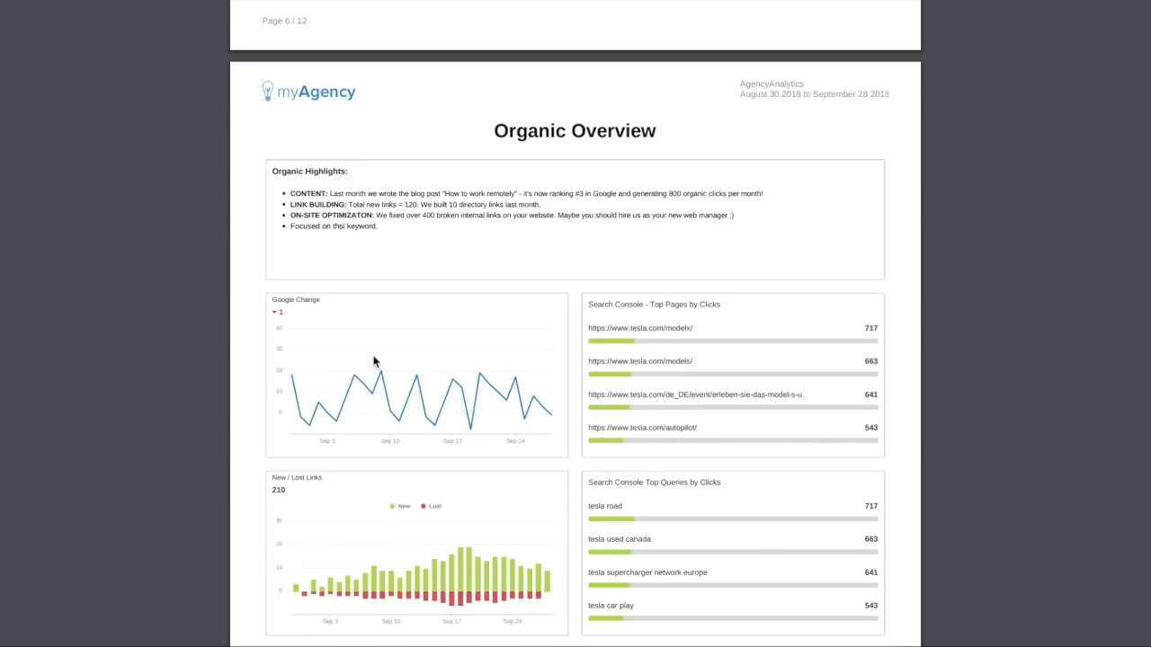
pyautogui.scroll(-3, 375, 360)
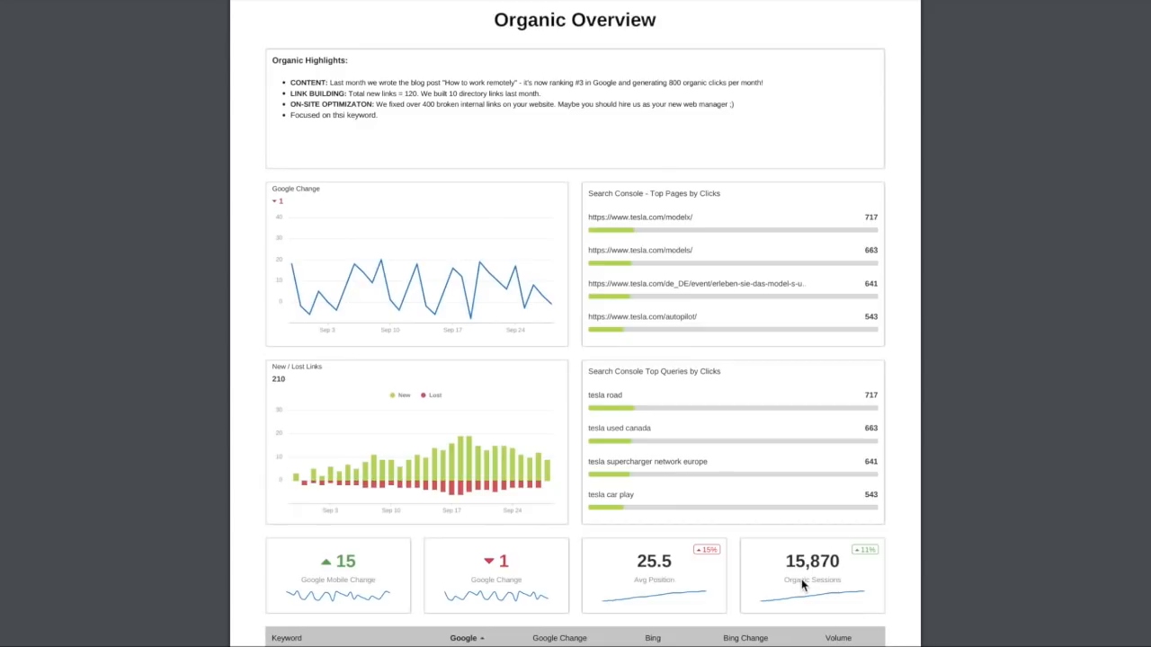
pyautogui.scroll(-5, 803, 584)
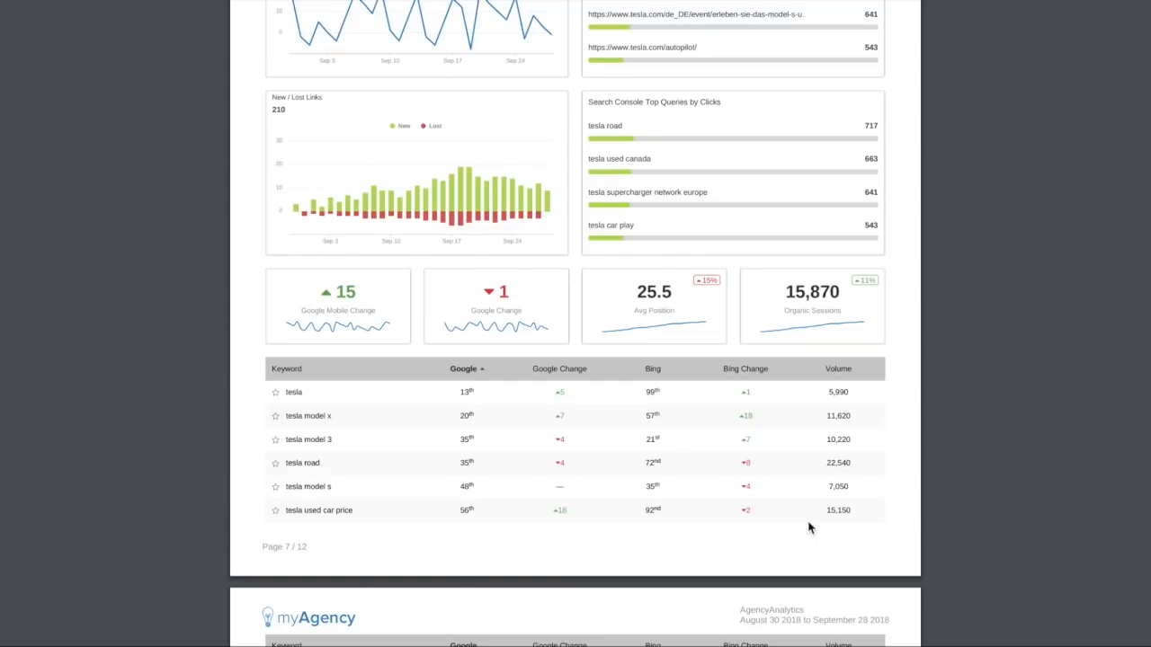
pyautogui.scroll(-10, 809, 528)
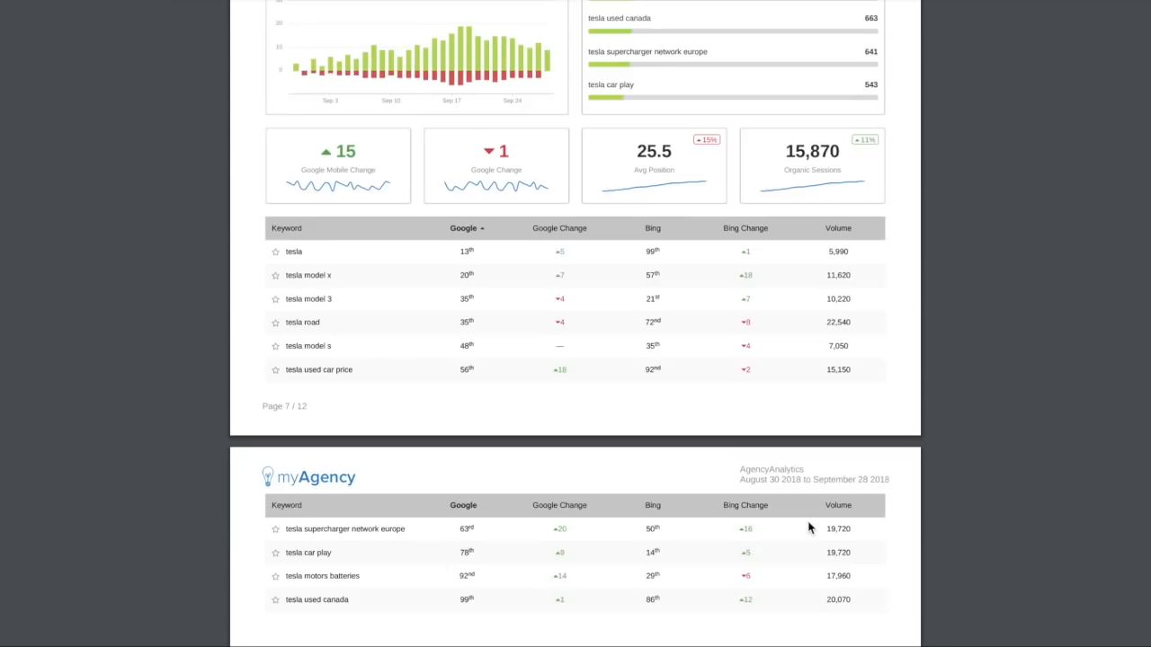
pyautogui.scroll(-7, 808, 528)
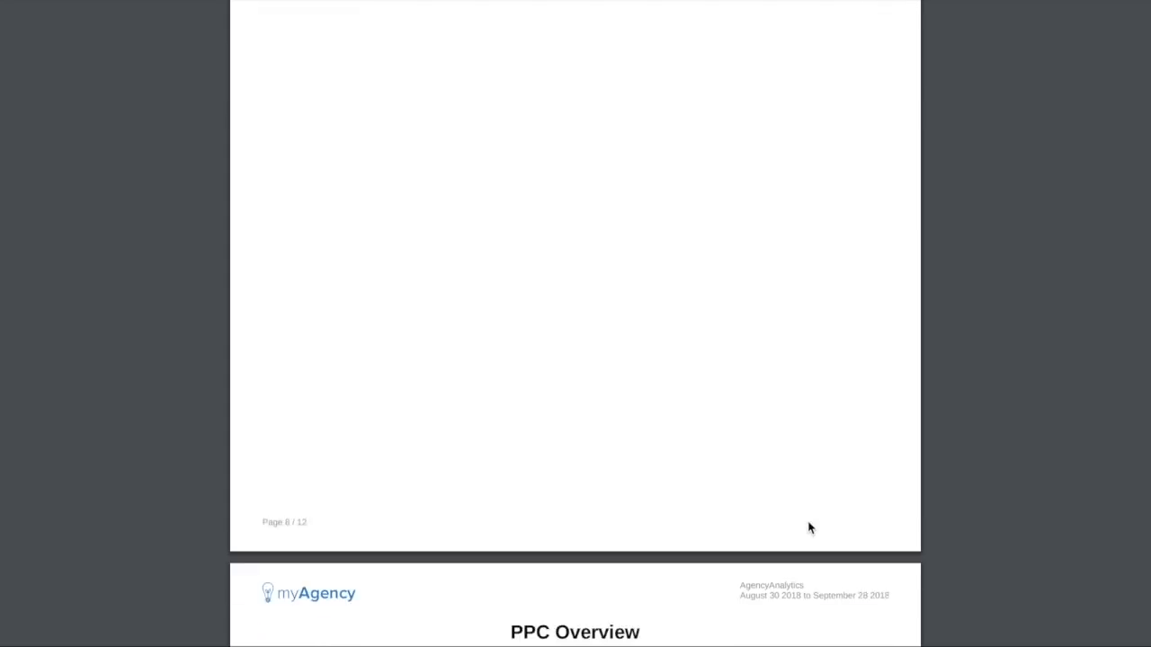
# Step: Review the PPC Overview, Social Overview and Backlinks pages of the sample monthly report
pyautogui.scroll(-5, 808, 528)
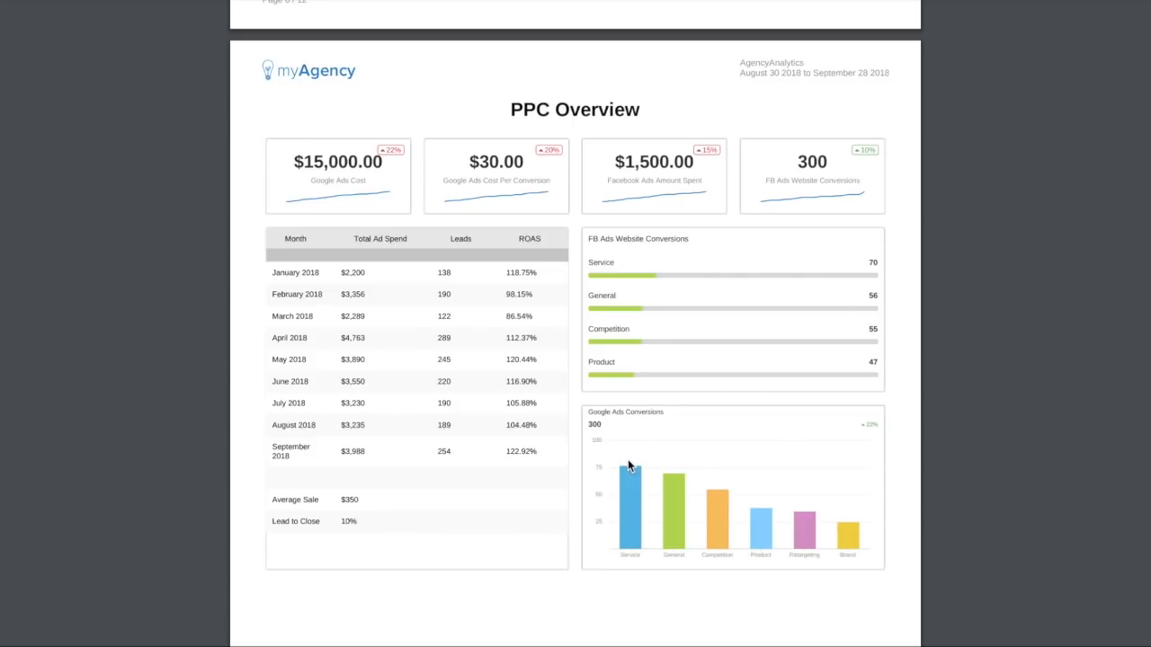
pyautogui.scroll(-1, 629, 466)
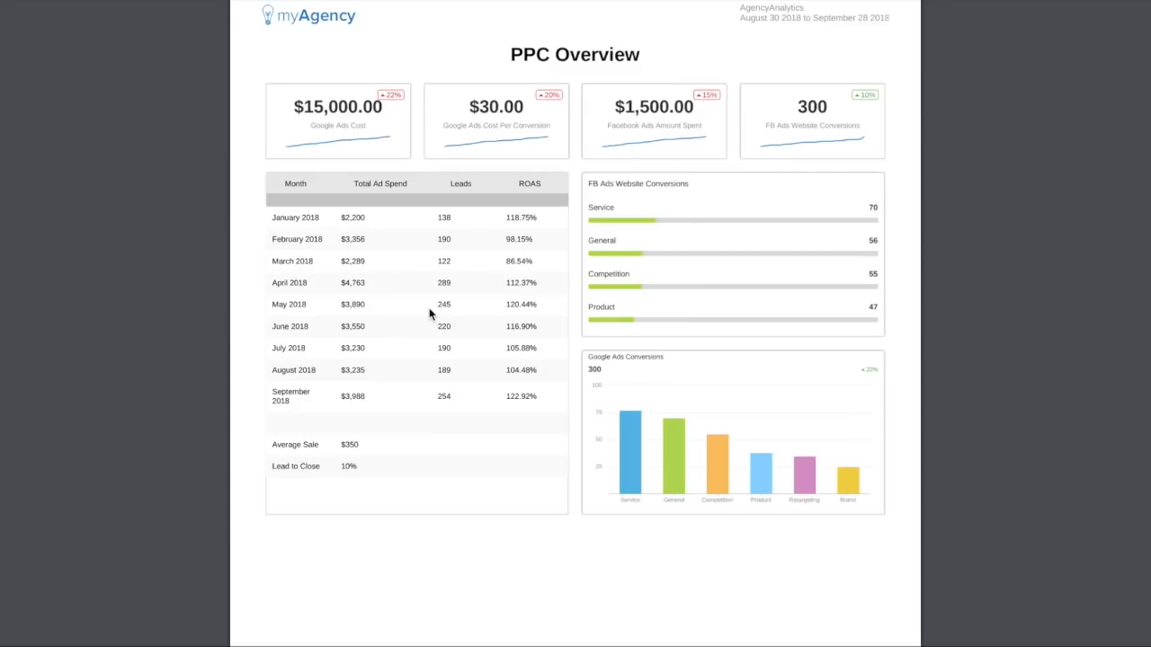
pyautogui.scroll(-4, 454, 394)
pyautogui.scroll(-8, 455, 401)
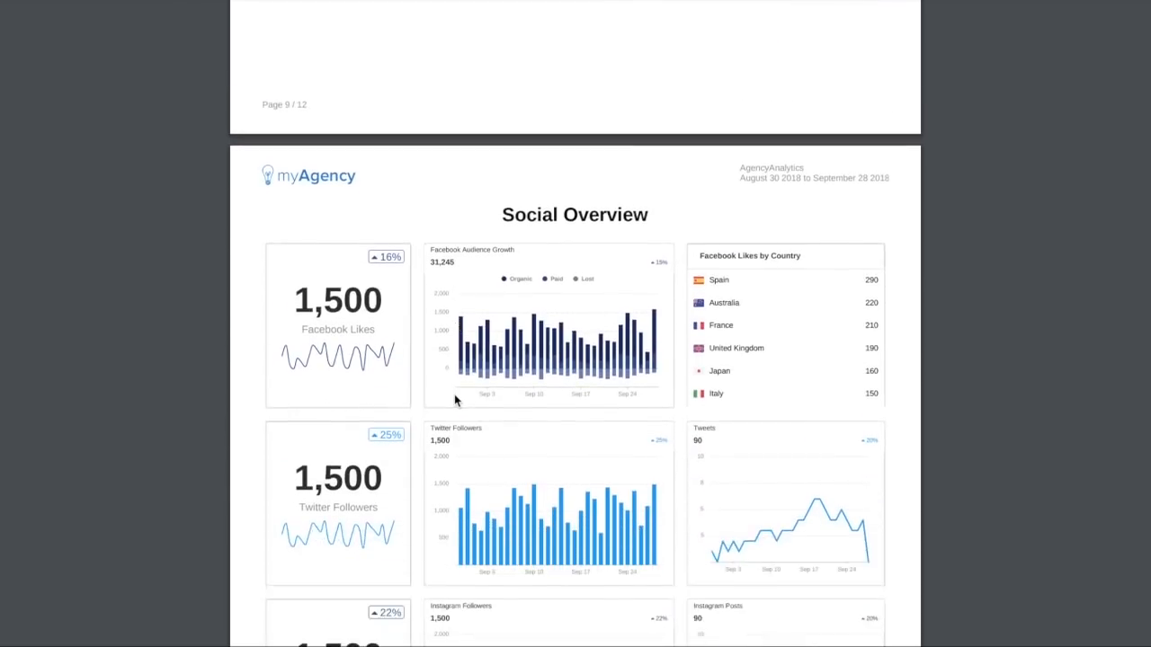
pyautogui.scroll(-4, 455, 400)
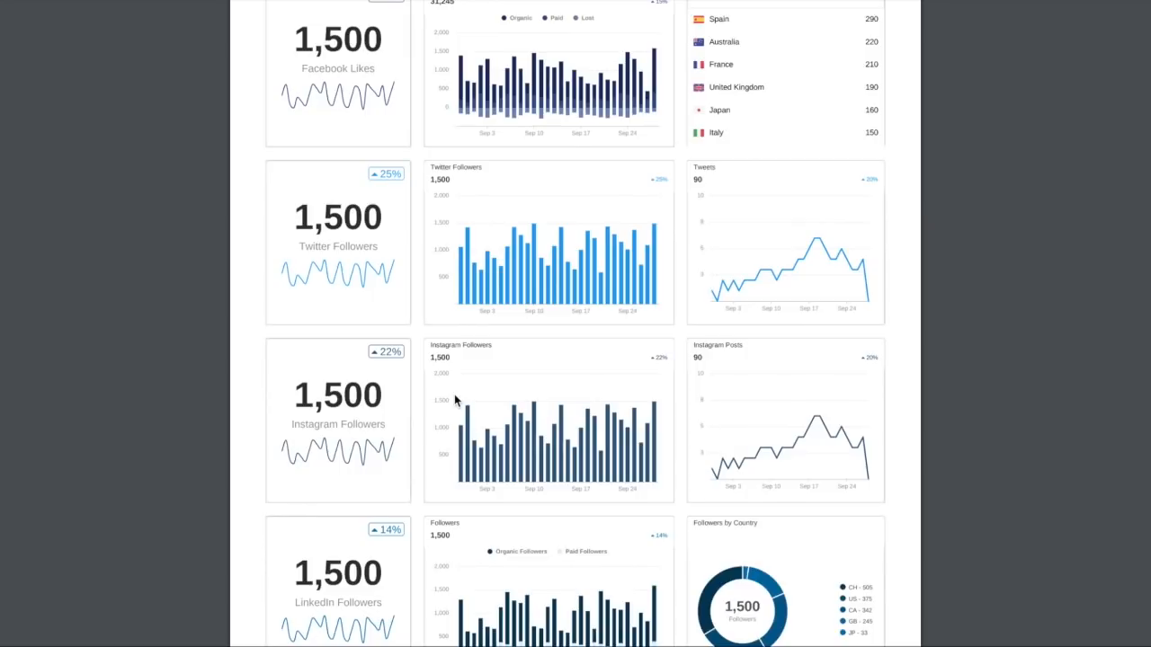
pyautogui.scroll(-2, 454, 400)
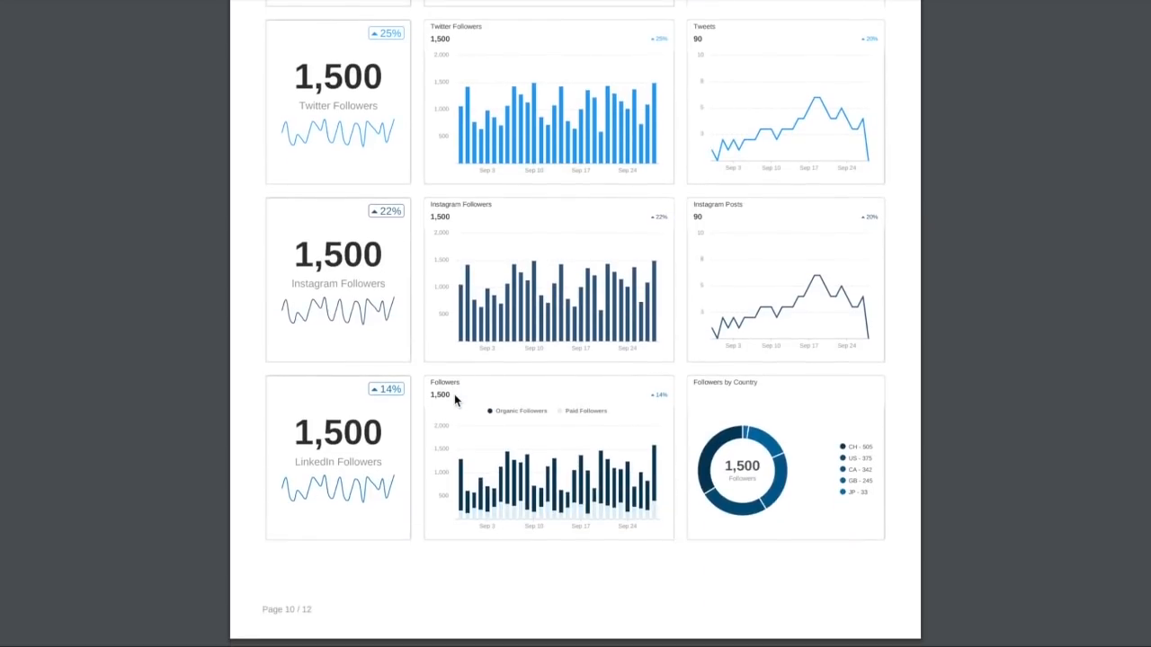
pyautogui.scroll(-5, 455, 400)
pyautogui.scroll(-3, 455, 400)
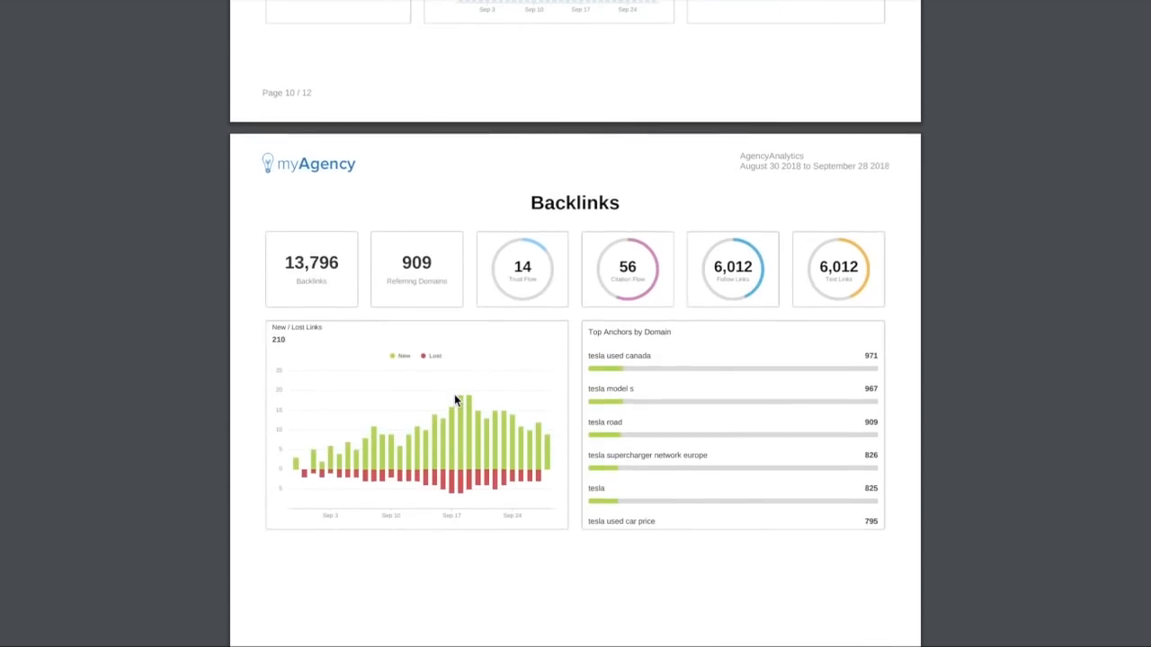
pyautogui.scroll(-1, 455, 401)
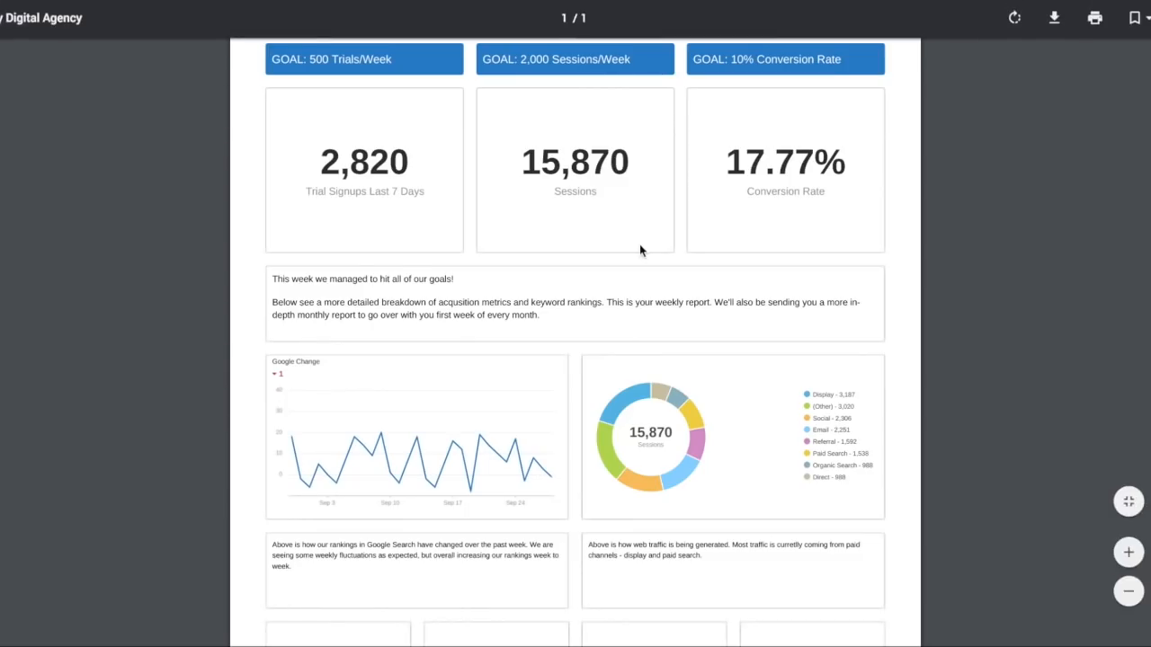
# Step: Look through the one-page Weekly Overview report, including its goals, commentary, traffic charts and ad conversion figures
pyautogui.scroll(2, 640, 247)
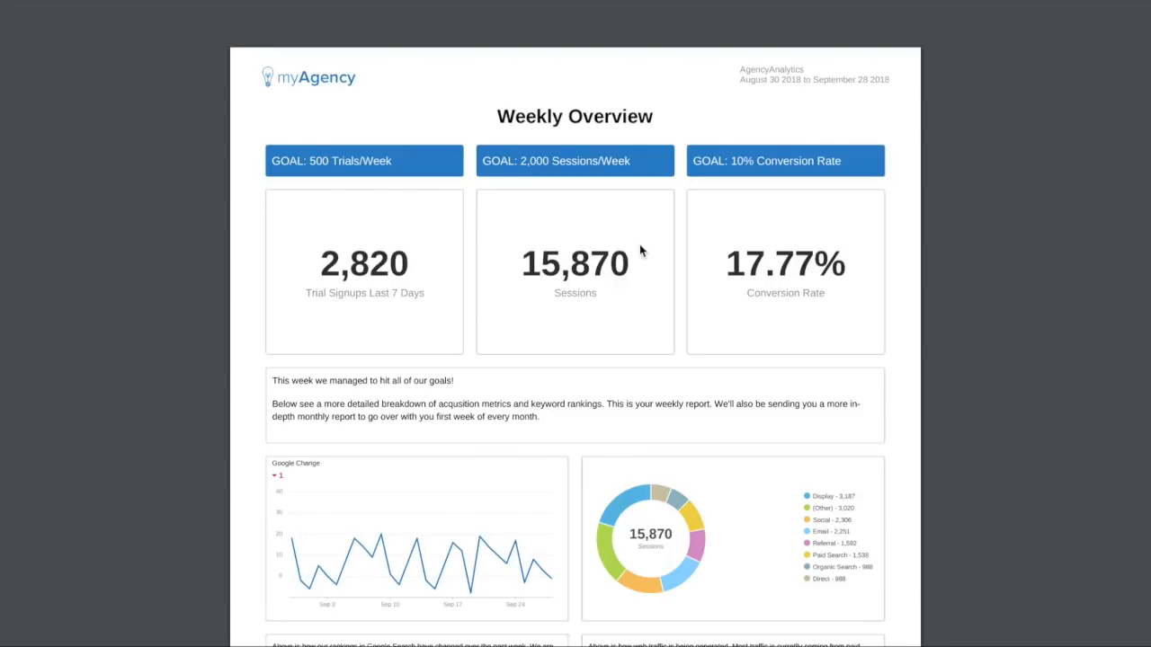
pyautogui.scroll(-2, 639, 250)
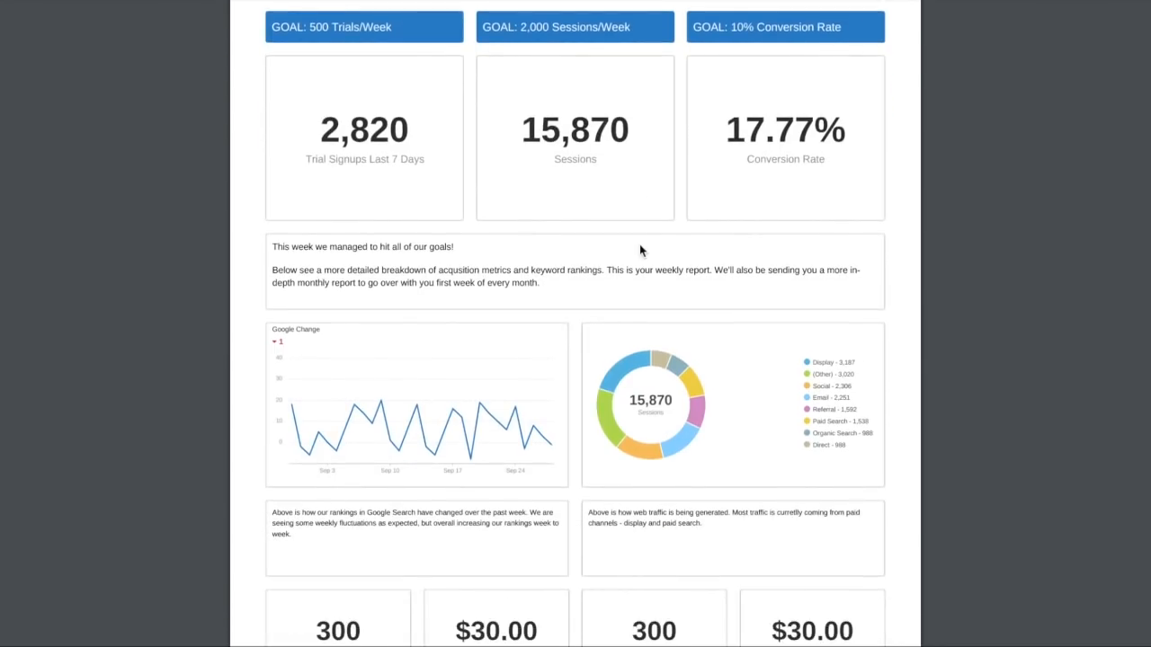
pyautogui.scroll(-2, 639, 246)
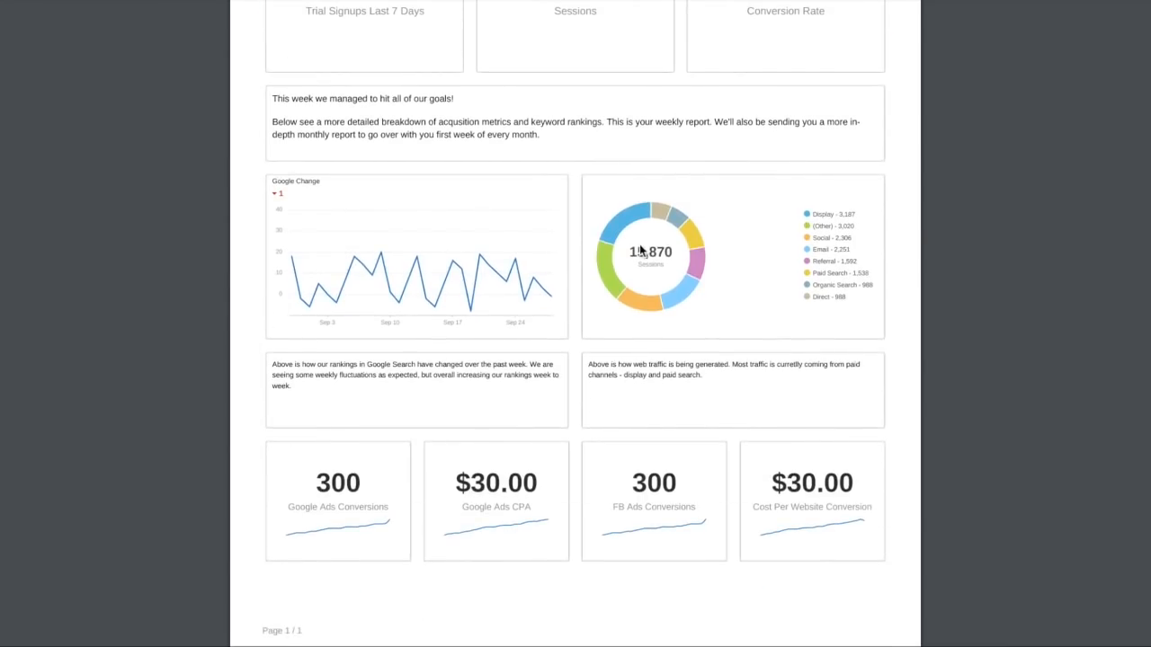
pyautogui.scroll(3, 640, 250)
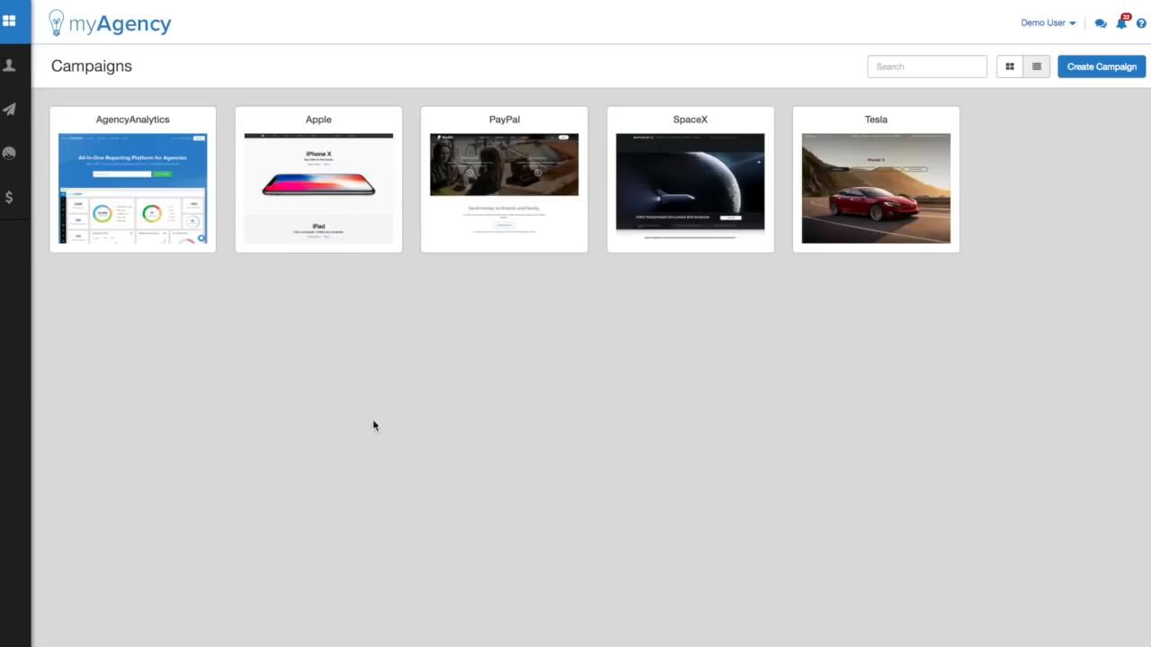
# Step: Open the AgencyAnalytics campaign and go to its list of reports
pyautogui.moveTo(27, 72)
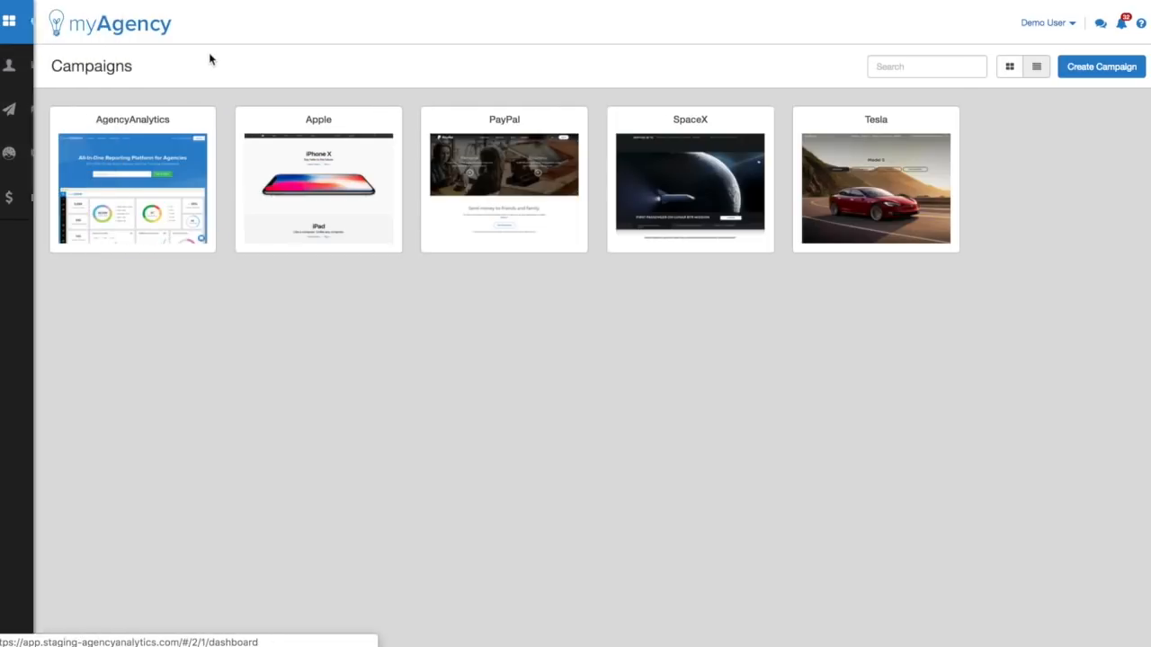
pyautogui.click(100, 148)
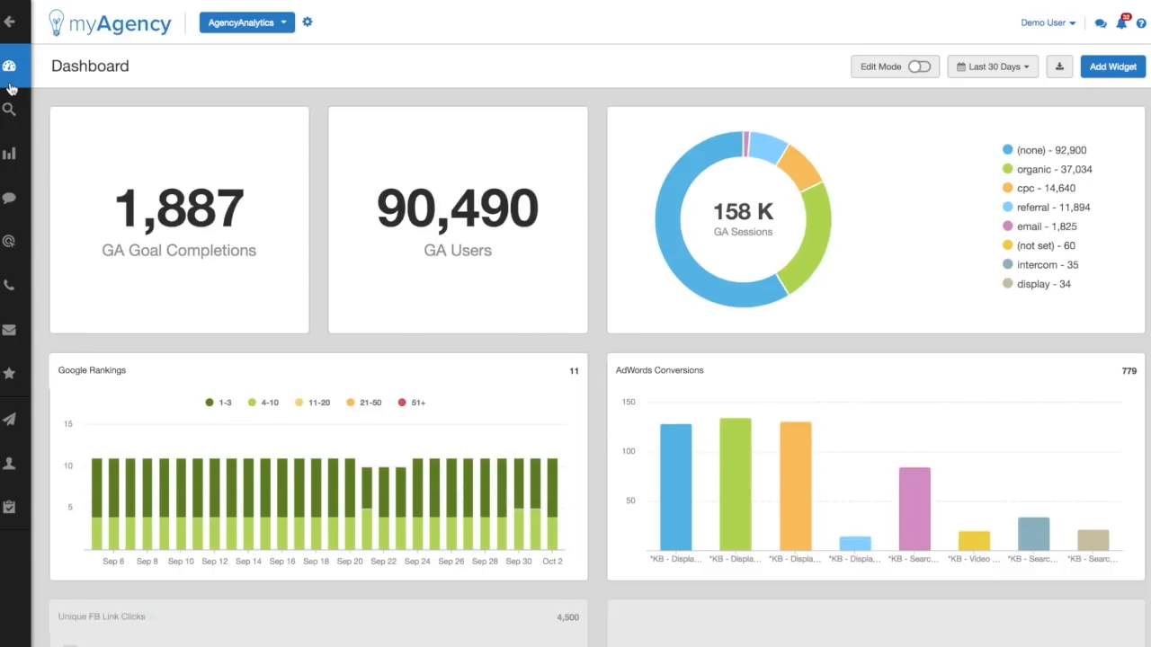
pyautogui.moveTo(18, 378)
pyautogui.click(44, 422)
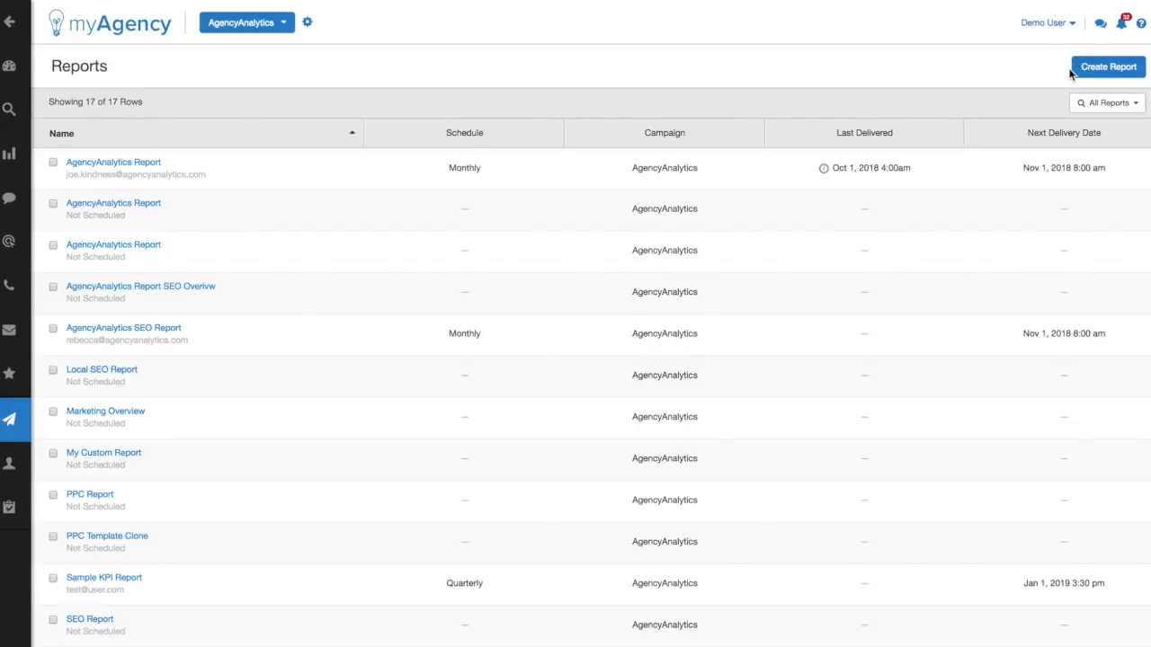
# Step: Create a blank report titled "AgencyAnalytics Report Marketing Overview"
pyautogui.click(1106, 72)
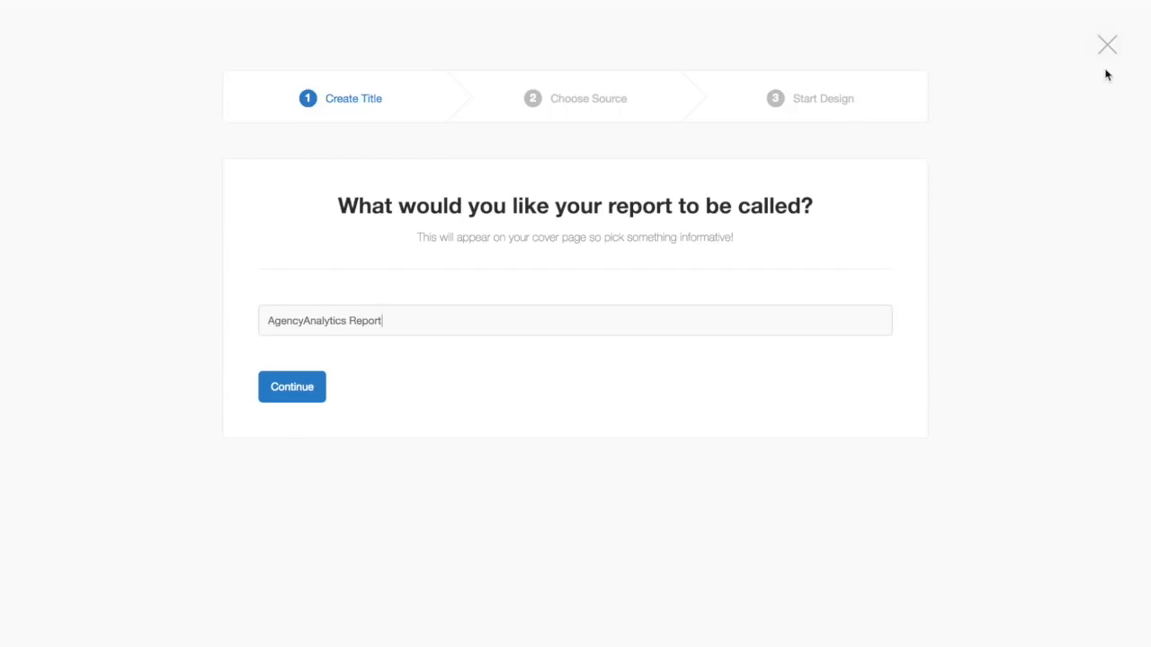
pyautogui.write('Marketing Overview')
pyautogui.click(281, 384)
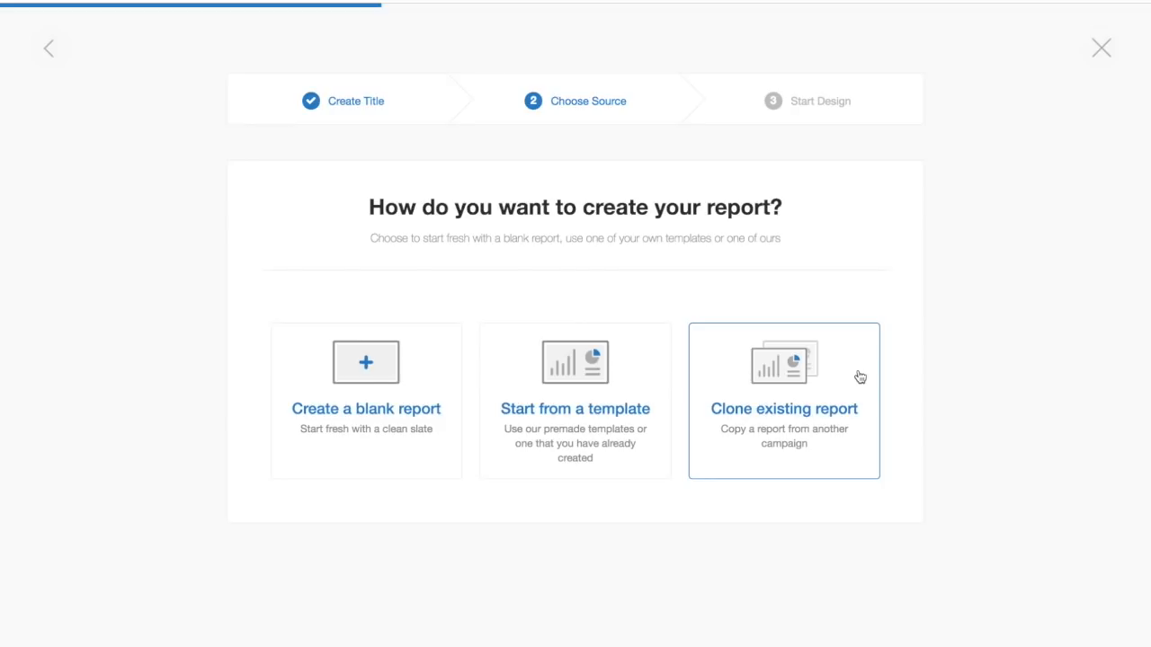
pyautogui.click(334, 381)
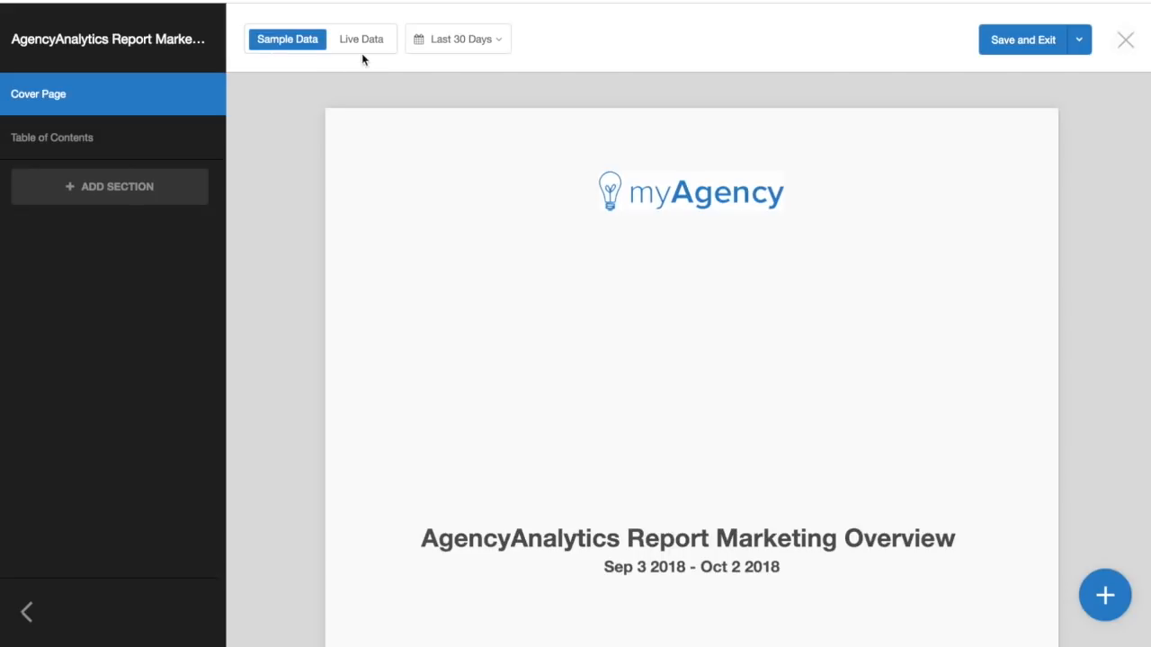
# Step: Set the report's Last 30 Days date range to compare with the previous period
pyautogui.click(462, 40)
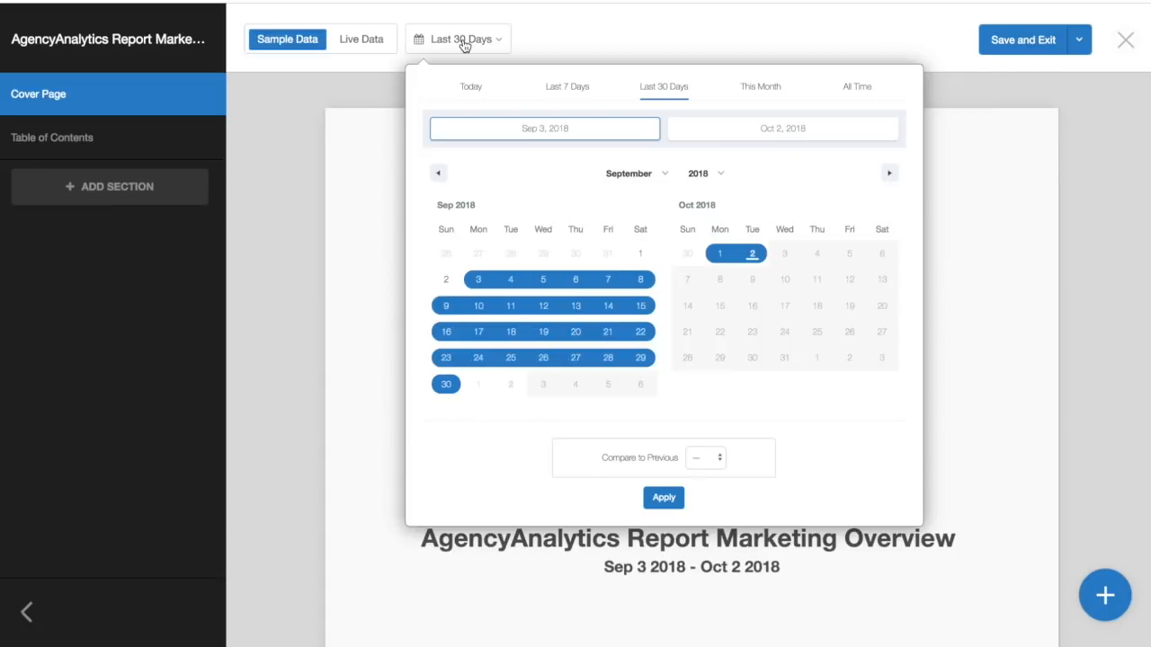
pyautogui.click(719, 458)
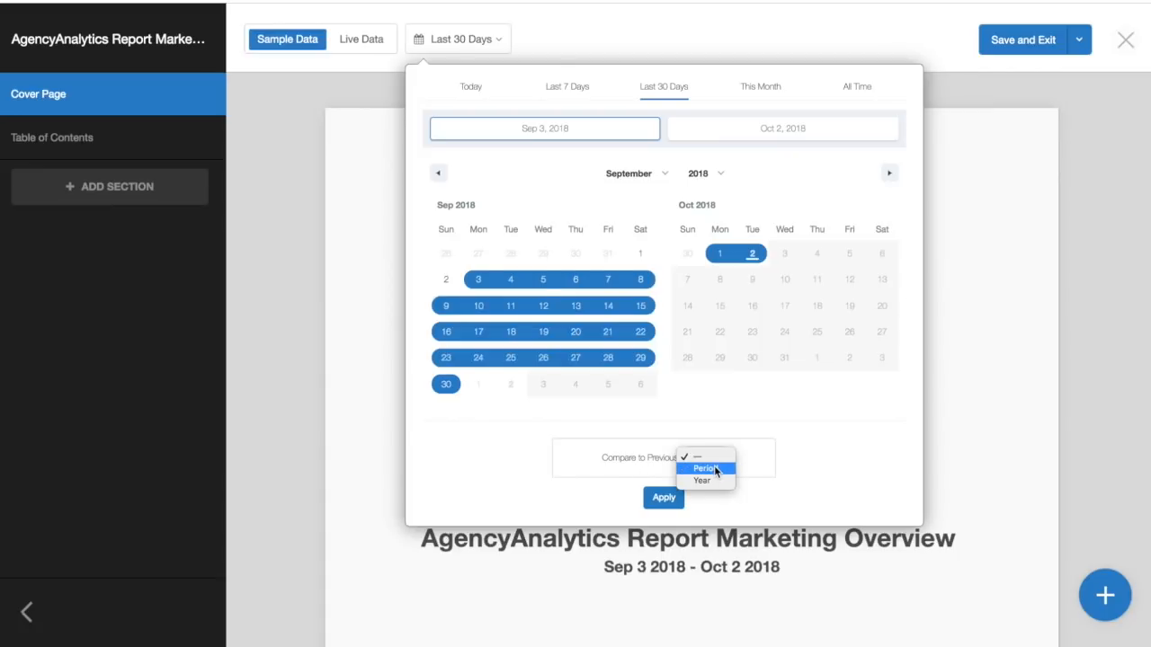
pyautogui.click(705, 468)
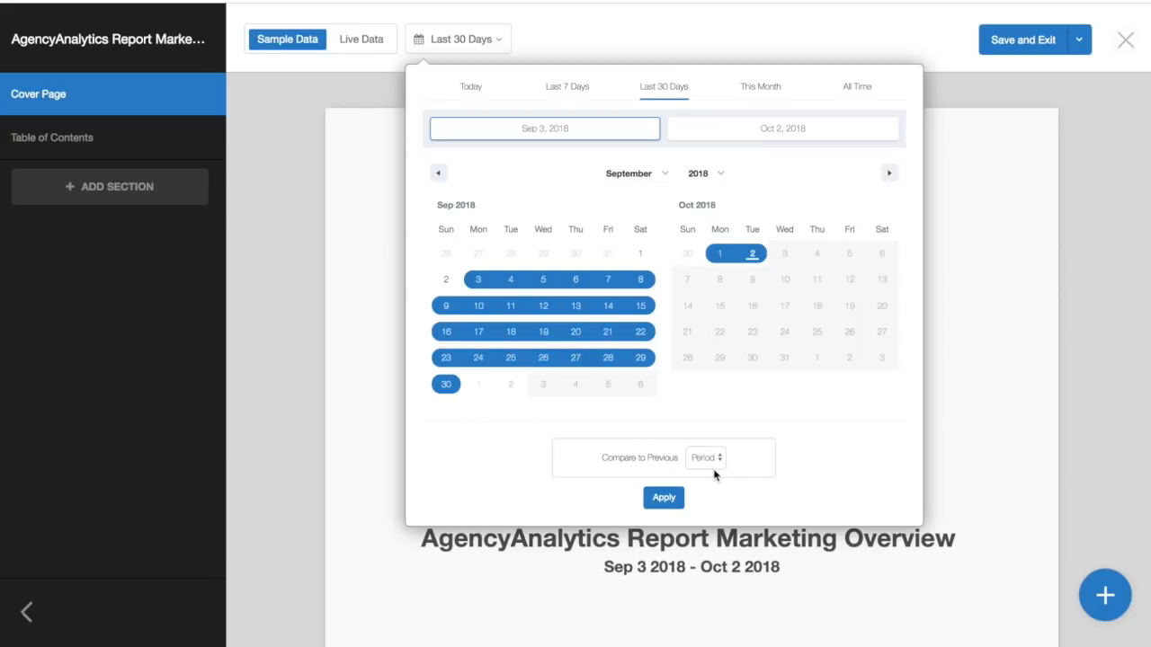
pyautogui.click(665, 500)
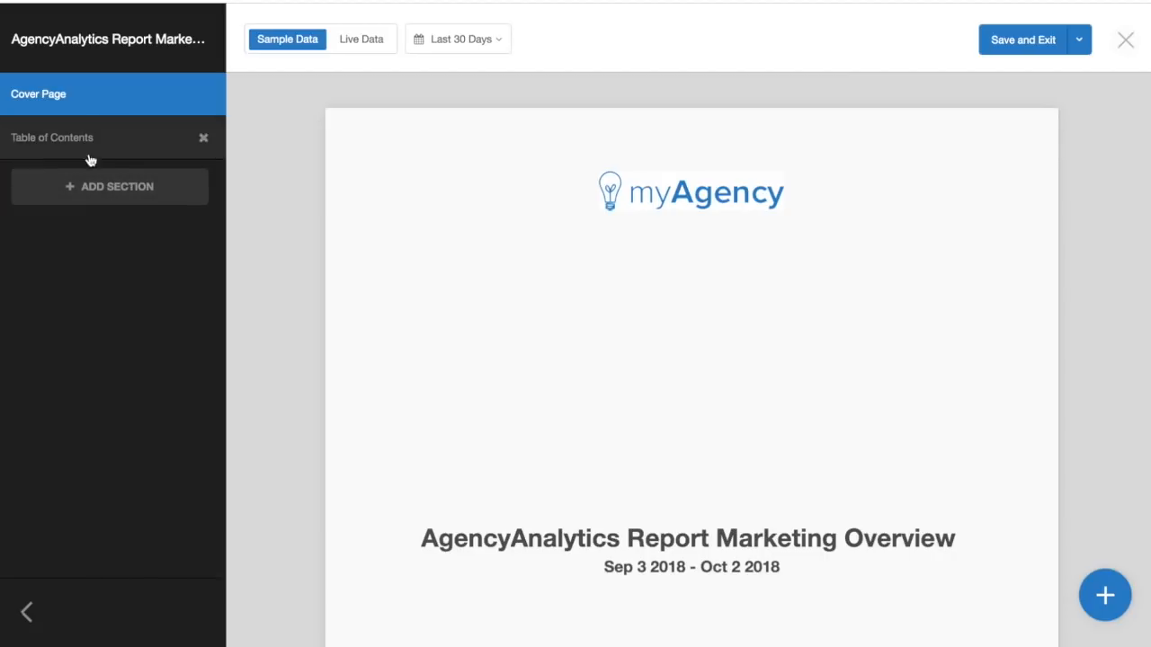
# Step: Add the Analytics section covering all channels to the report
pyautogui.click(89, 189)
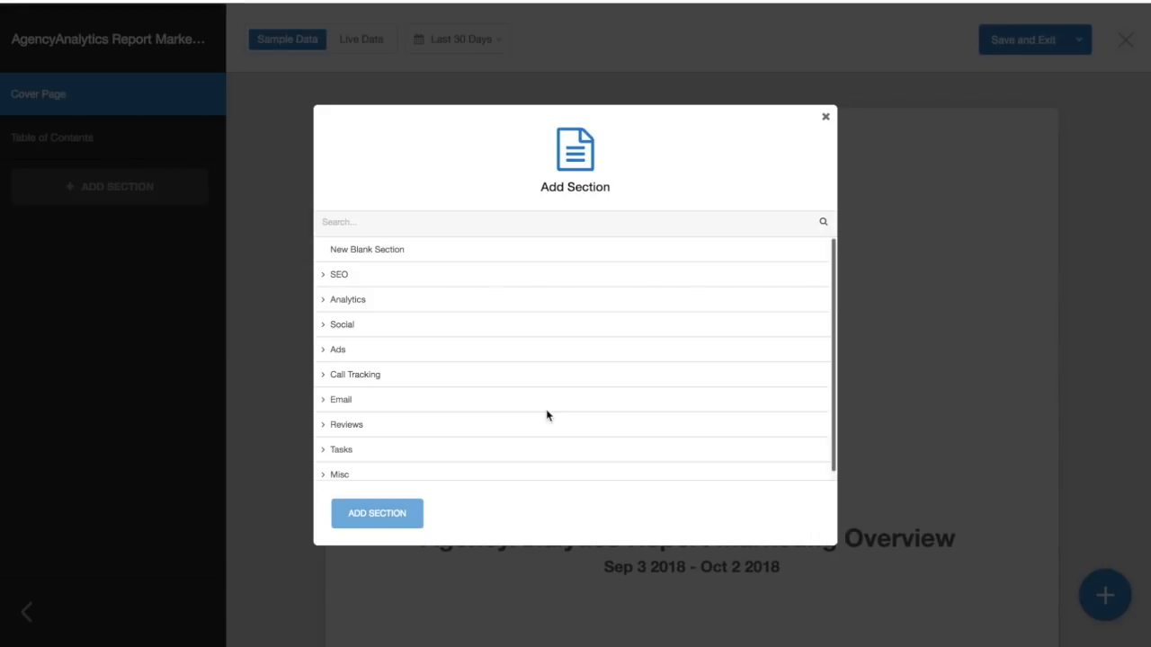
pyautogui.scroll(-1, 500, 335)
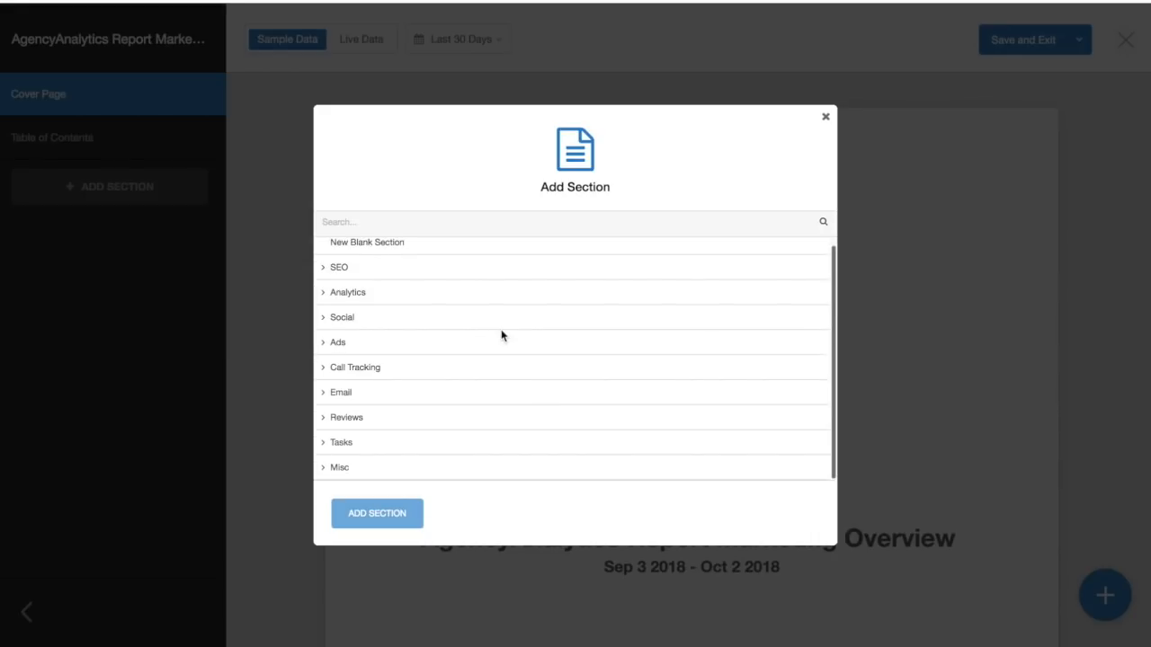
pyautogui.click(337, 293)
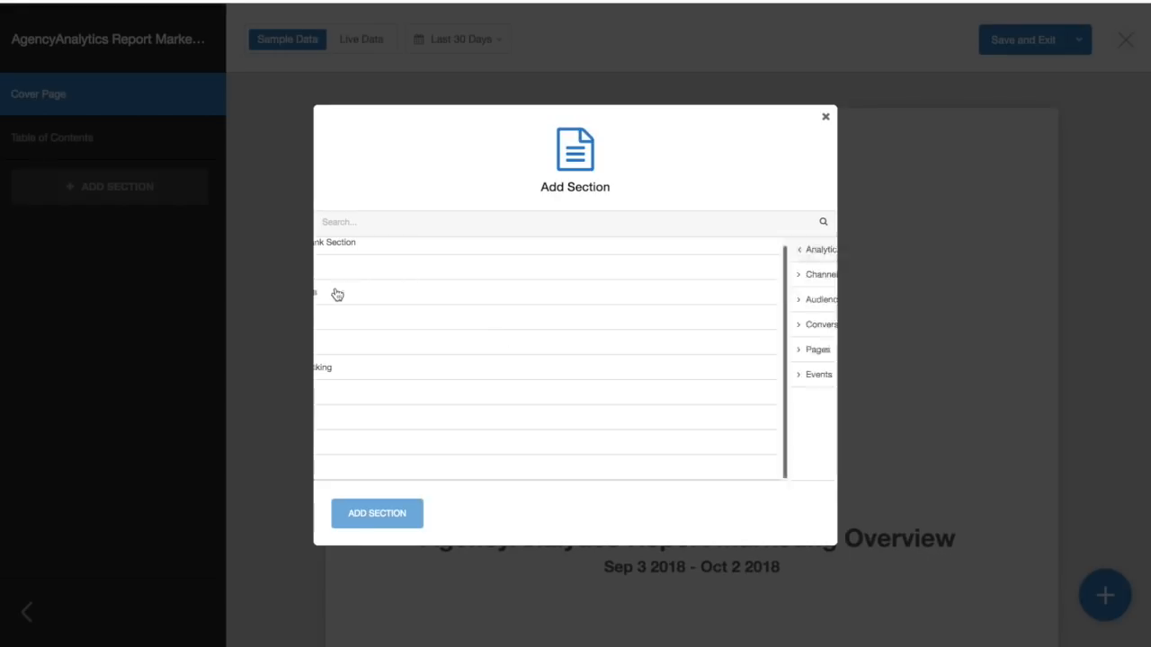
pyautogui.click(336, 278)
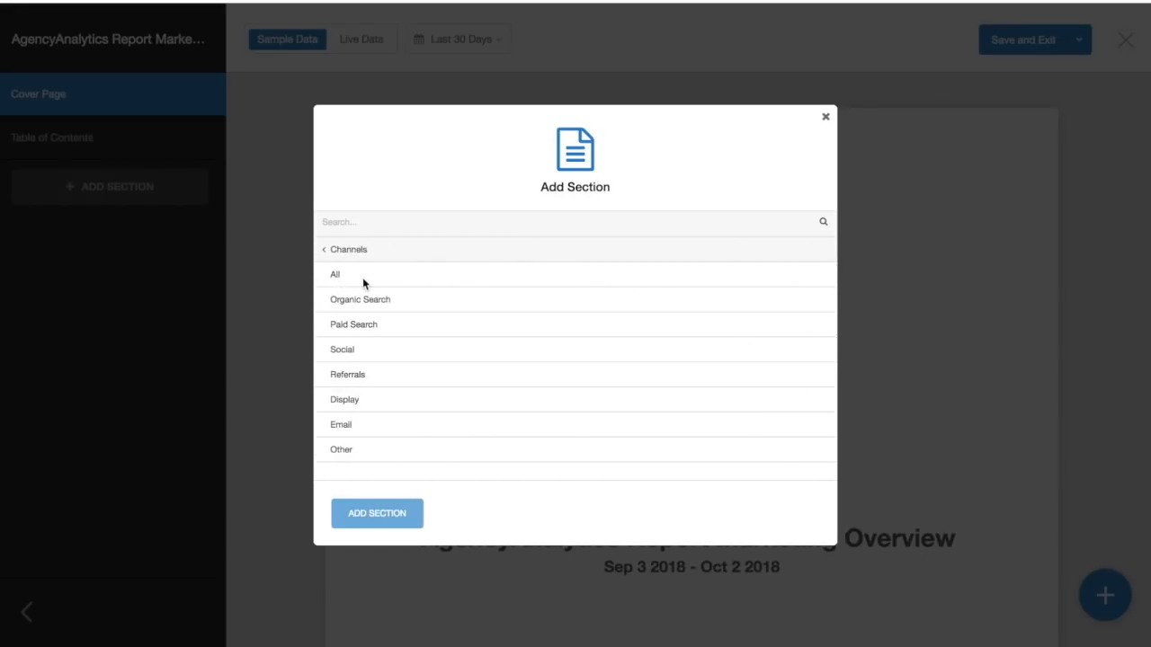
pyautogui.click(362, 277)
pyautogui.click(360, 525)
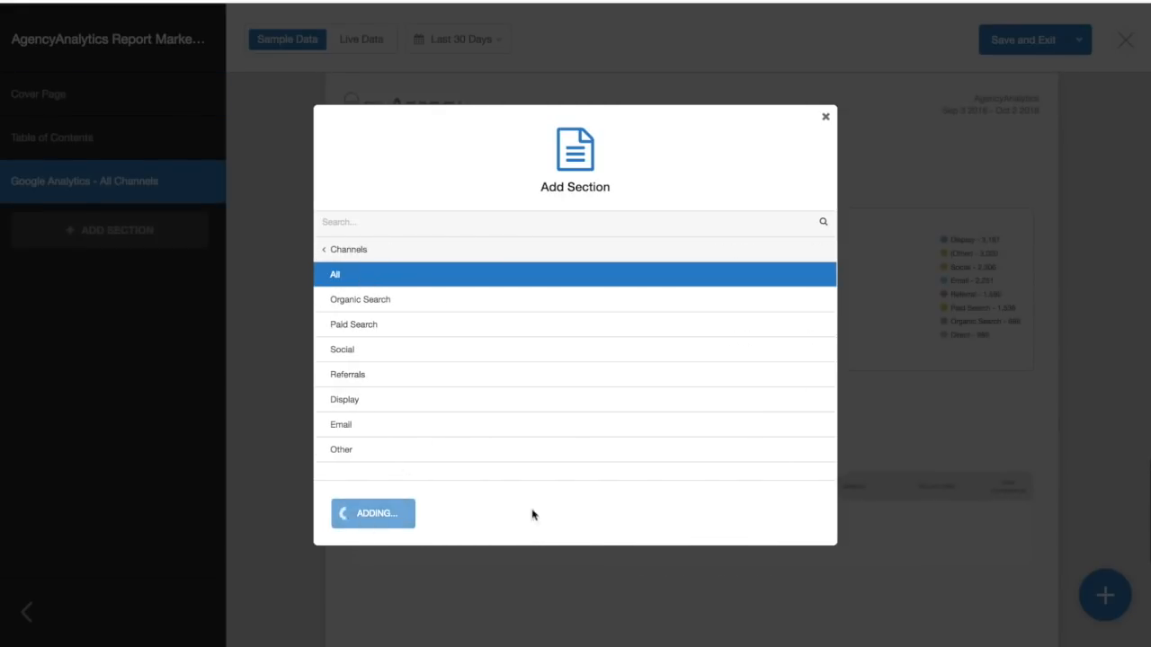
pyautogui.scroll(-2, 658, 503)
pyautogui.scroll(2, 658, 502)
pyautogui.scroll(-1, 659, 503)
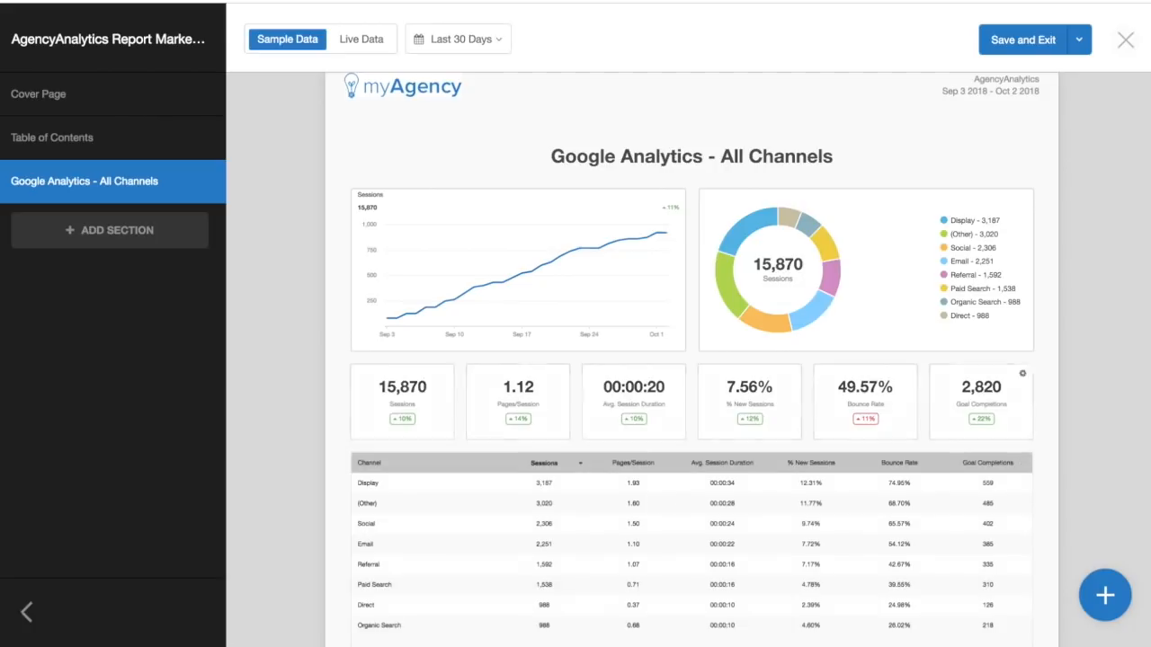
# Step: Add a Goal Completions bar chart widget from the Analytics channels to the Google Analytics section
pyautogui.click(1101, 600)
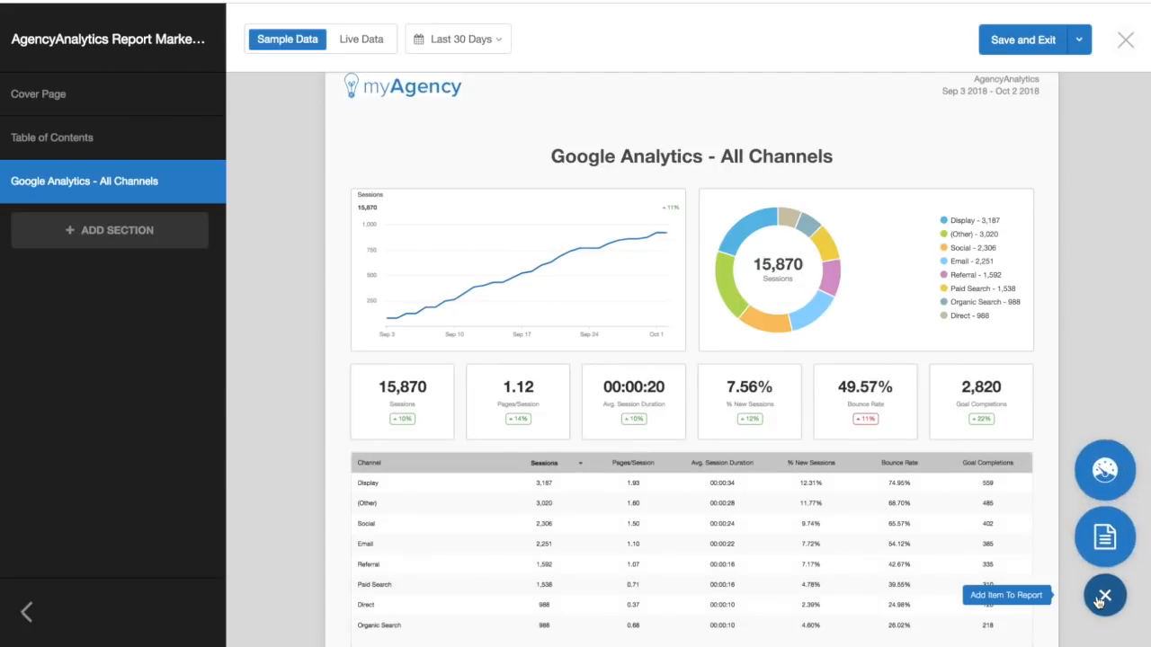
pyautogui.click(1105, 464)
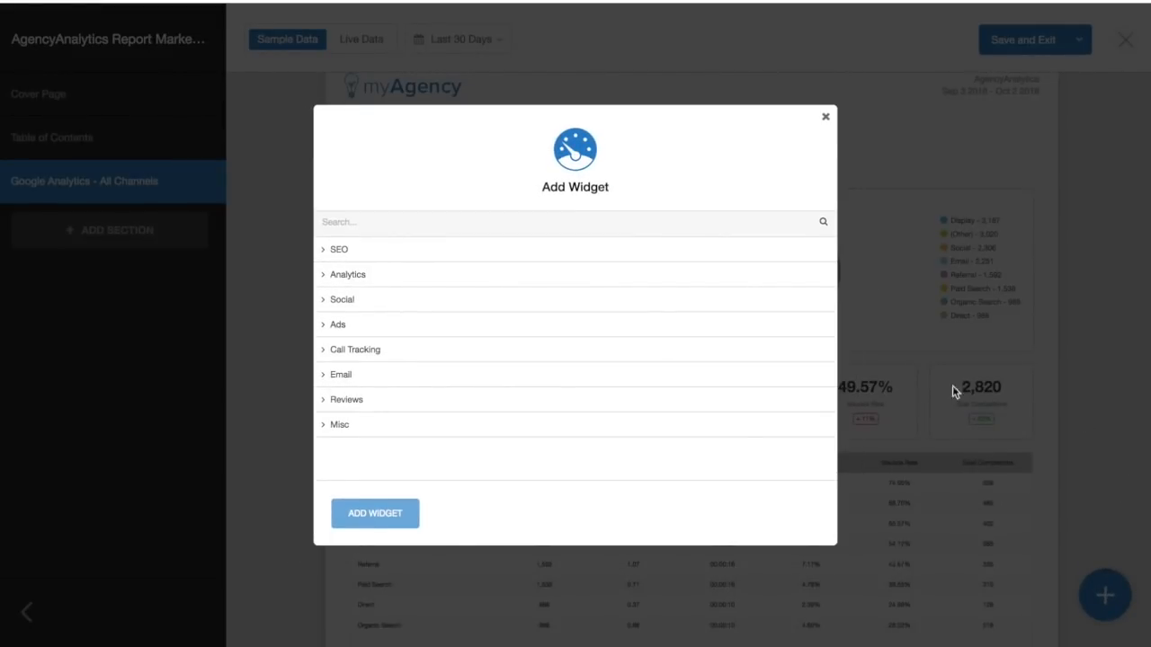
pyautogui.click(348, 275)
pyautogui.click(349, 277)
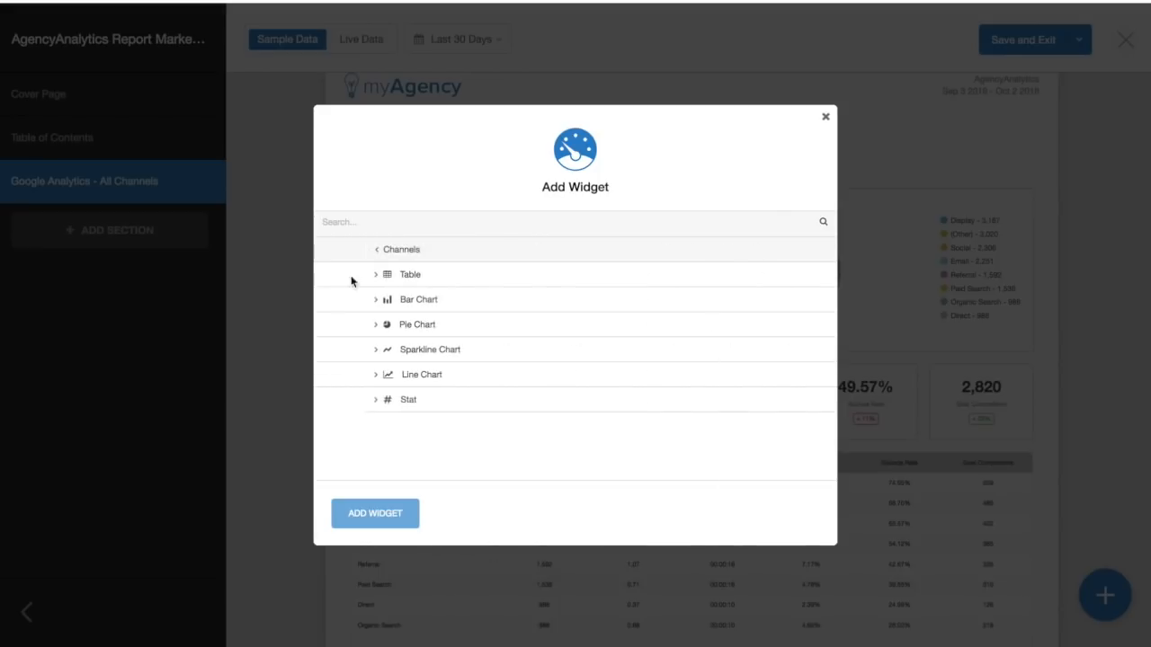
pyautogui.click(350, 304)
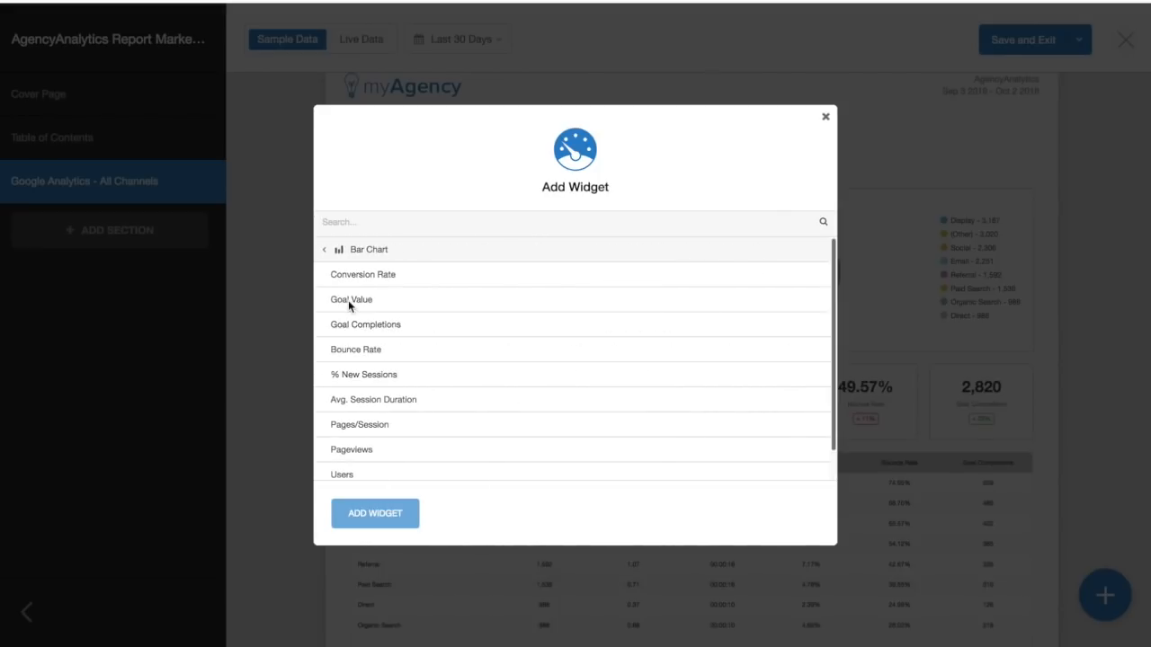
pyautogui.click(415, 328)
pyautogui.click(380, 514)
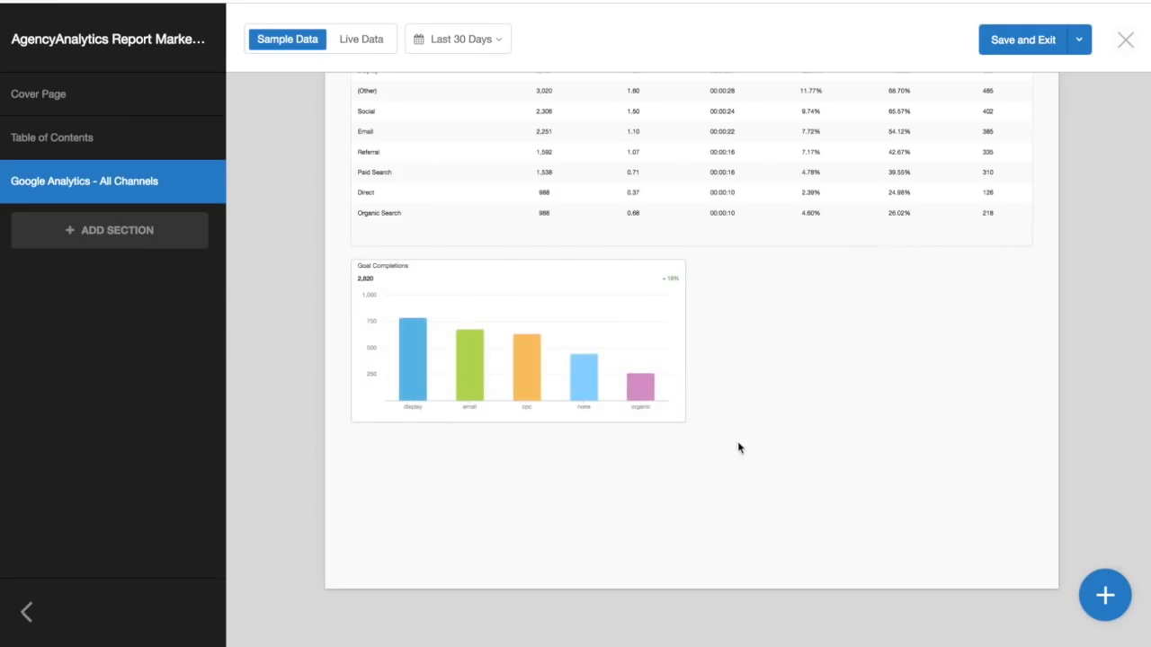
# Step: Widen the Goal Completions bar chart to the full page width and place it above the channel table
pyautogui.moveTo(688, 426); pyautogui.dragTo(1035, 486)
pyautogui.scroll(5, 689, 534)
pyautogui.moveTo(689, 534); pyautogui.dragTo(663, 333)
# Step: Change the Goal Completions chart's dimension to Source/Medium in its widget settings
pyautogui.moveTo(1028, 250)
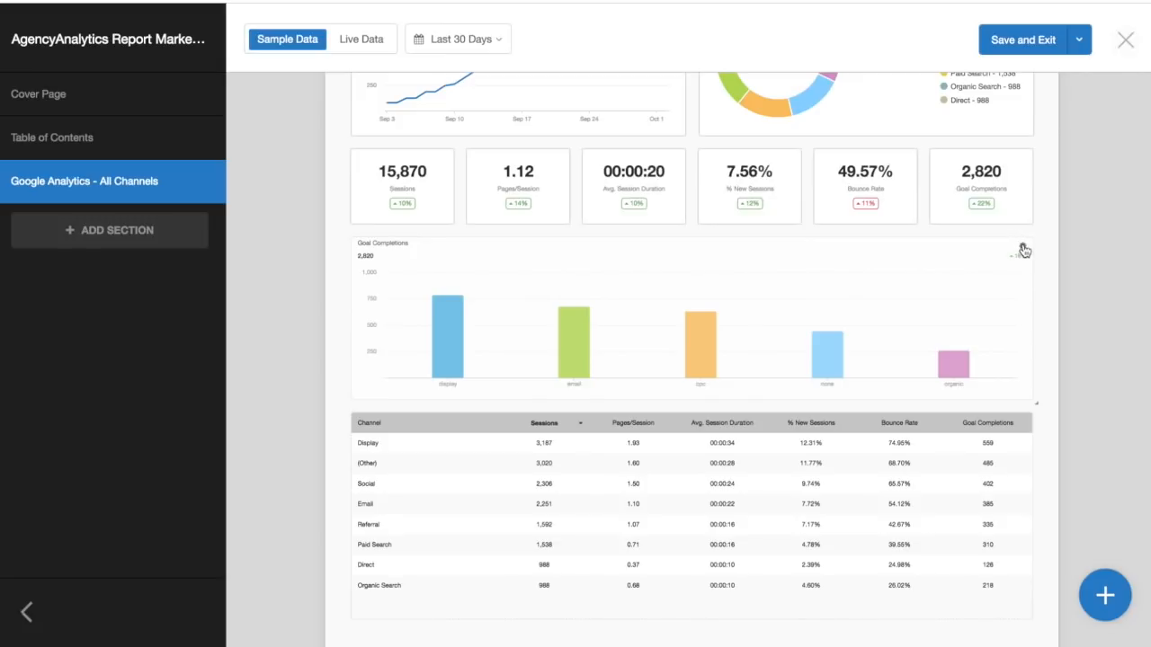
pyautogui.click(1024, 251)
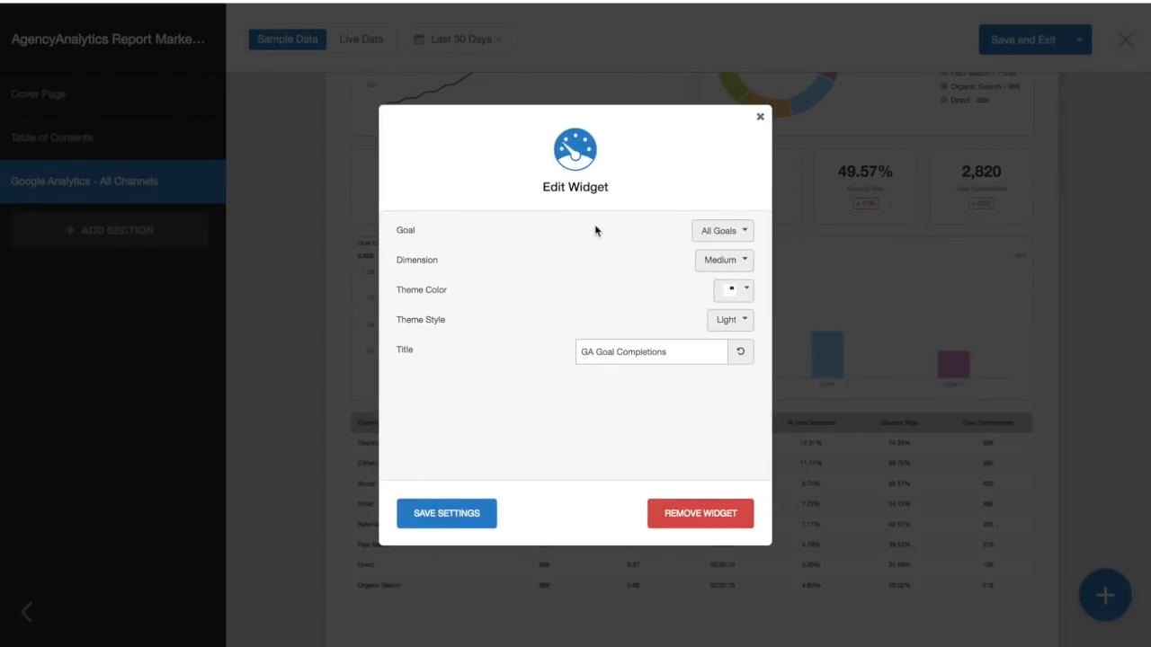
pyautogui.doubleClick(720, 274)
pyautogui.click(710, 259)
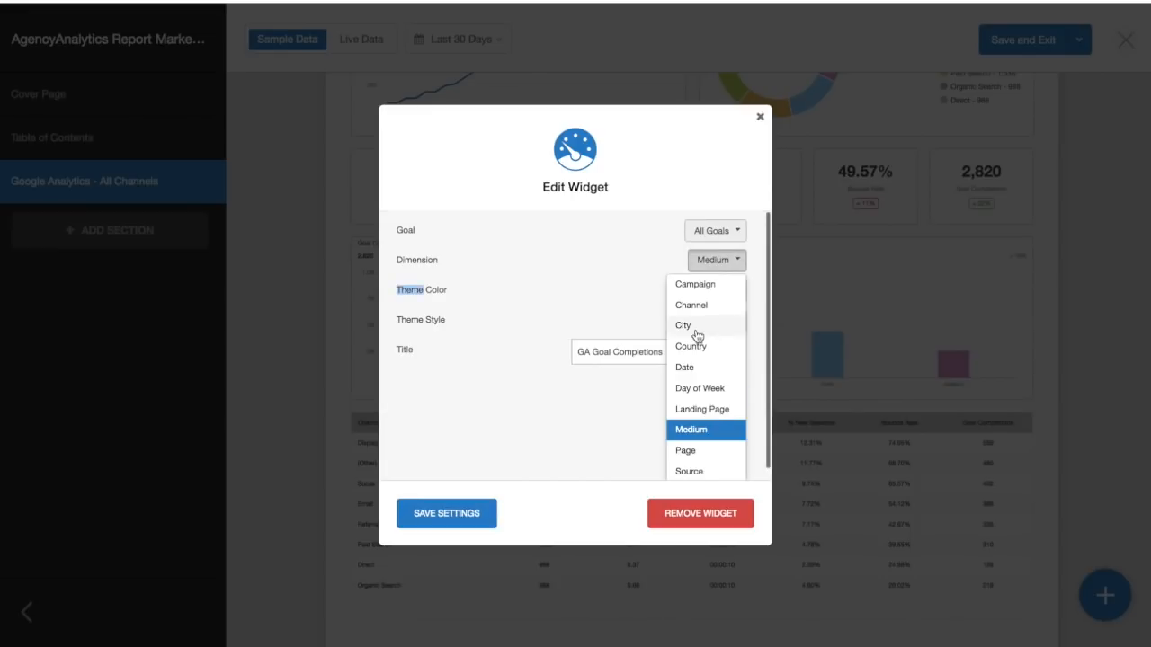
pyautogui.scroll(-1, 710, 450)
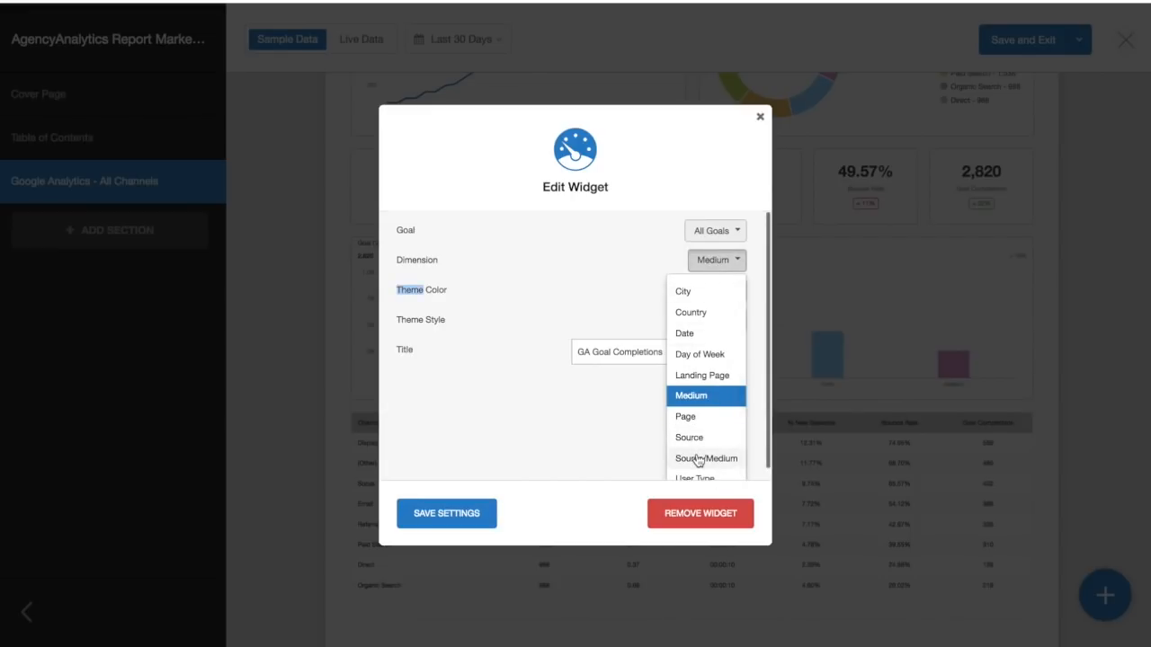
pyautogui.click(698, 458)
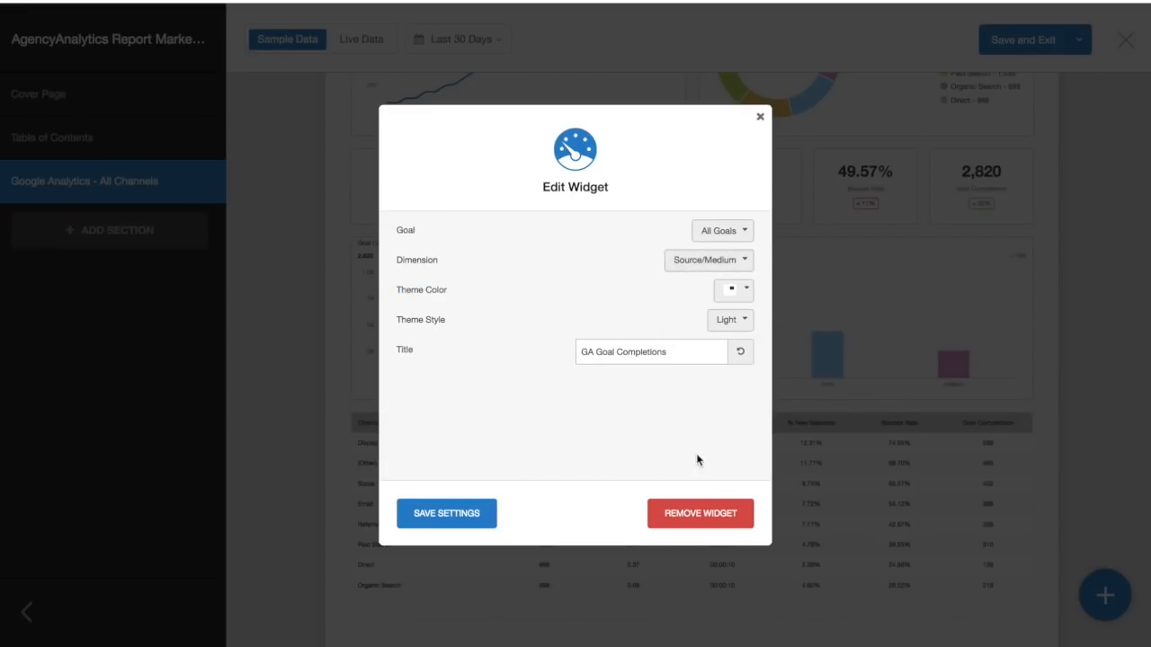
# Step: Retitle the bar chart widget "Goal Completions by Source" and save its settings
pyautogui.click(683, 360)
pyautogui.write('by Source')
pyautogui.click(596, 351)
pyautogui.press('BackSpace')
pyautogui.press('BackSpace')
pyautogui.press('BackSpace')
pyautogui.click(458, 514)
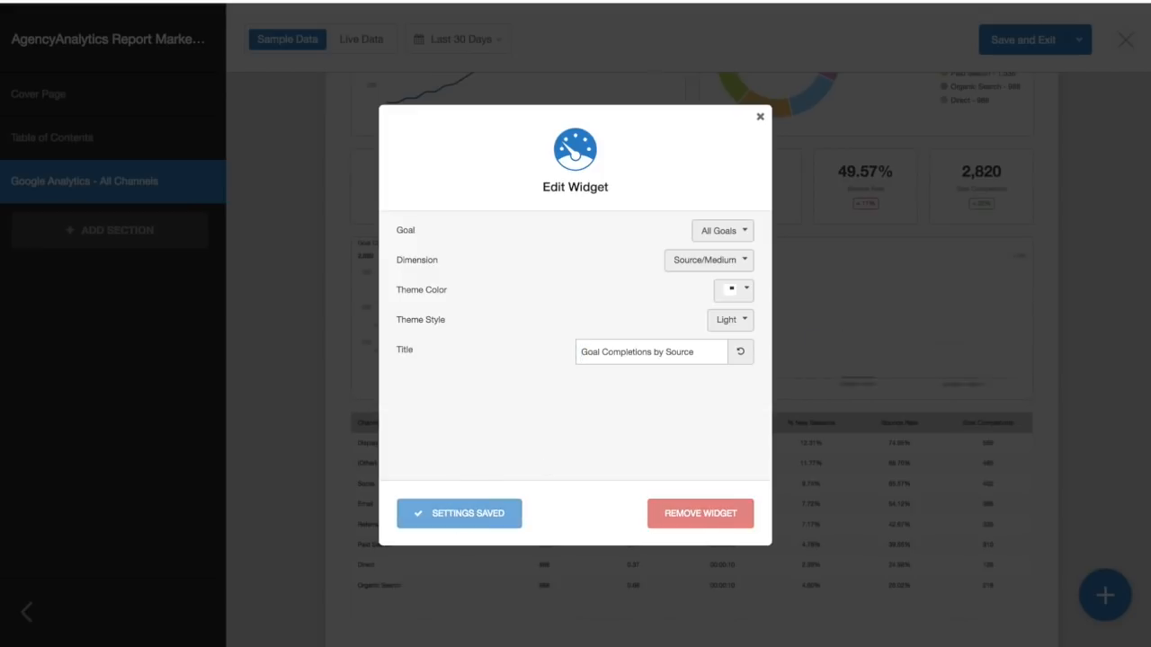
# Step: Rename the Google Analytics section heading to "All Channels Overview"
pyautogui.scroll(2, 255, 306)
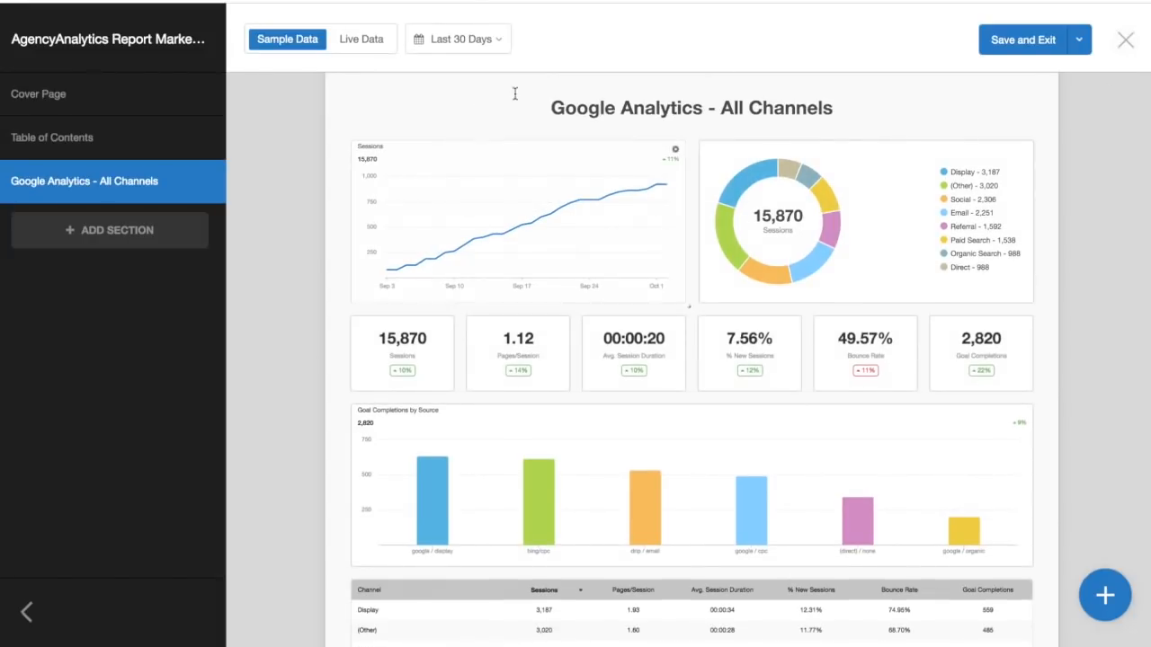
pyautogui.scroll(-4, 822, 527)
pyautogui.scroll(4, 822, 527)
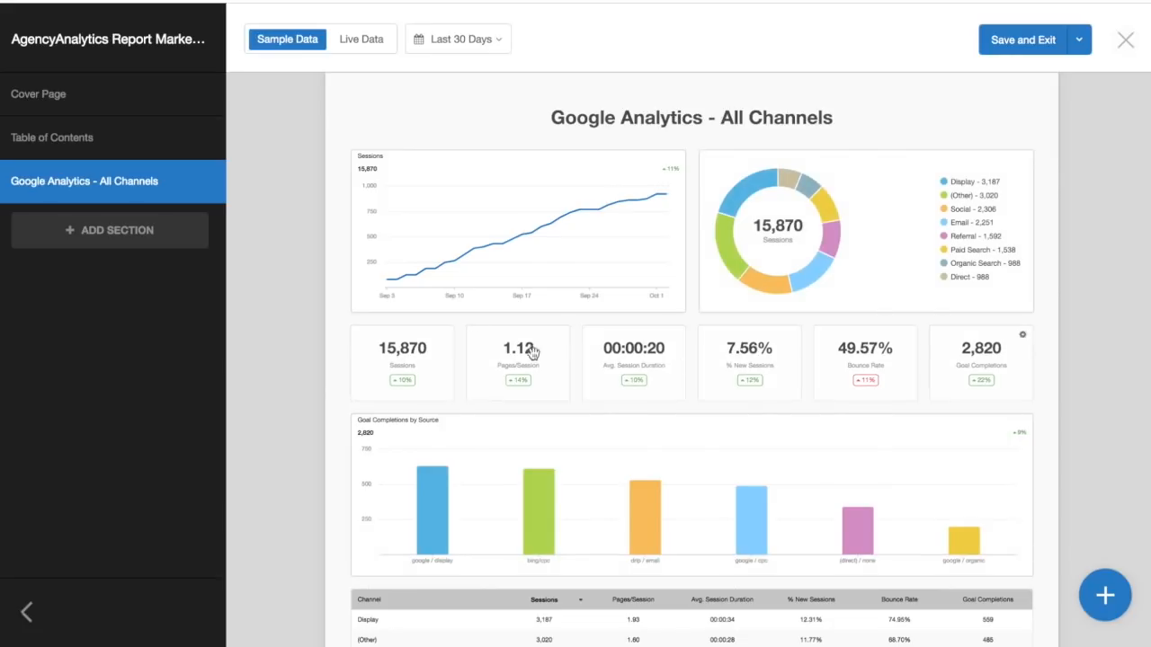
pyautogui.click(630, 117)
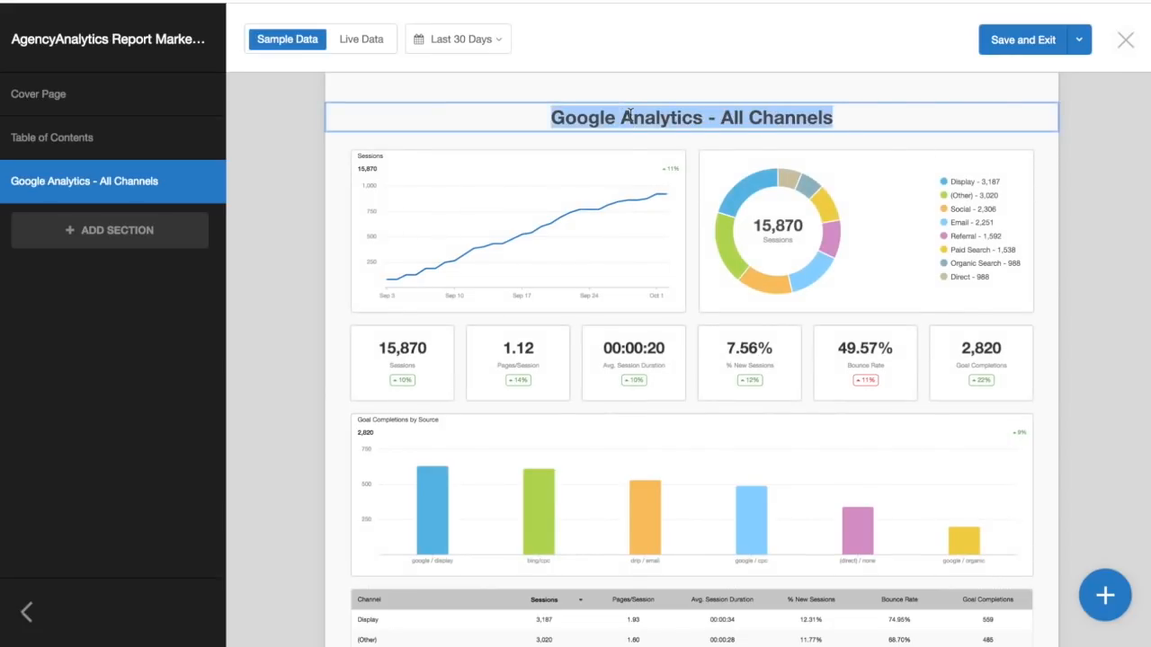
pyautogui.write('All Channels Overview')
pyautogui.click(122, 469)
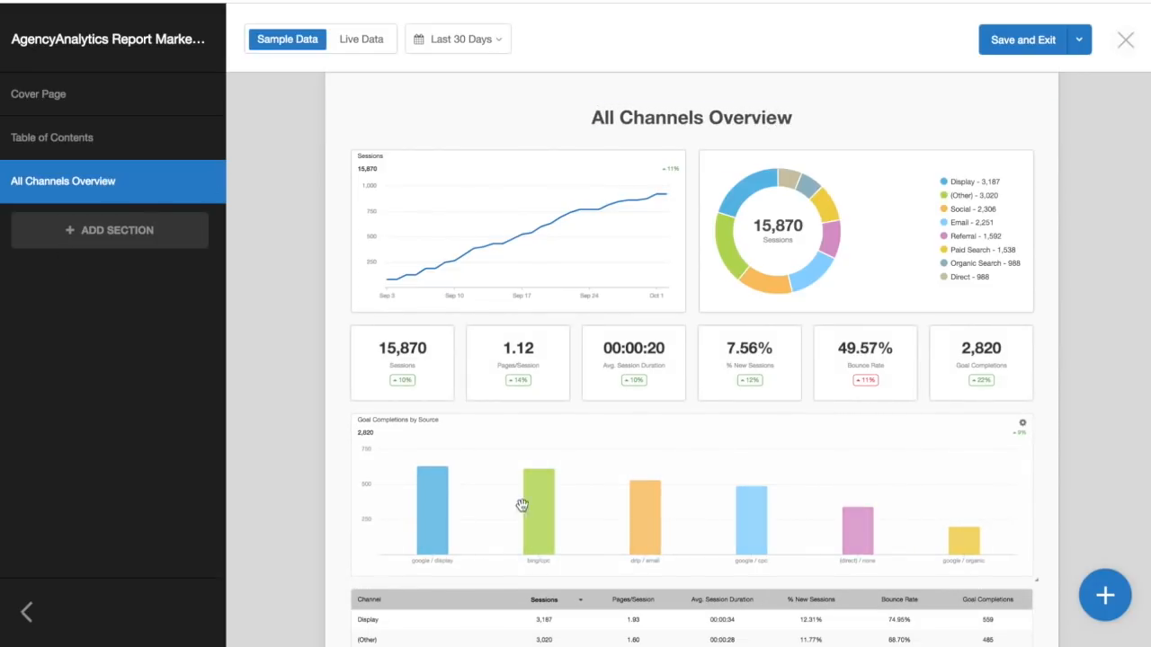
# Step: Add a new blank section after the All Channels Overview
pyautogui.scroll(-3, 689, 454)
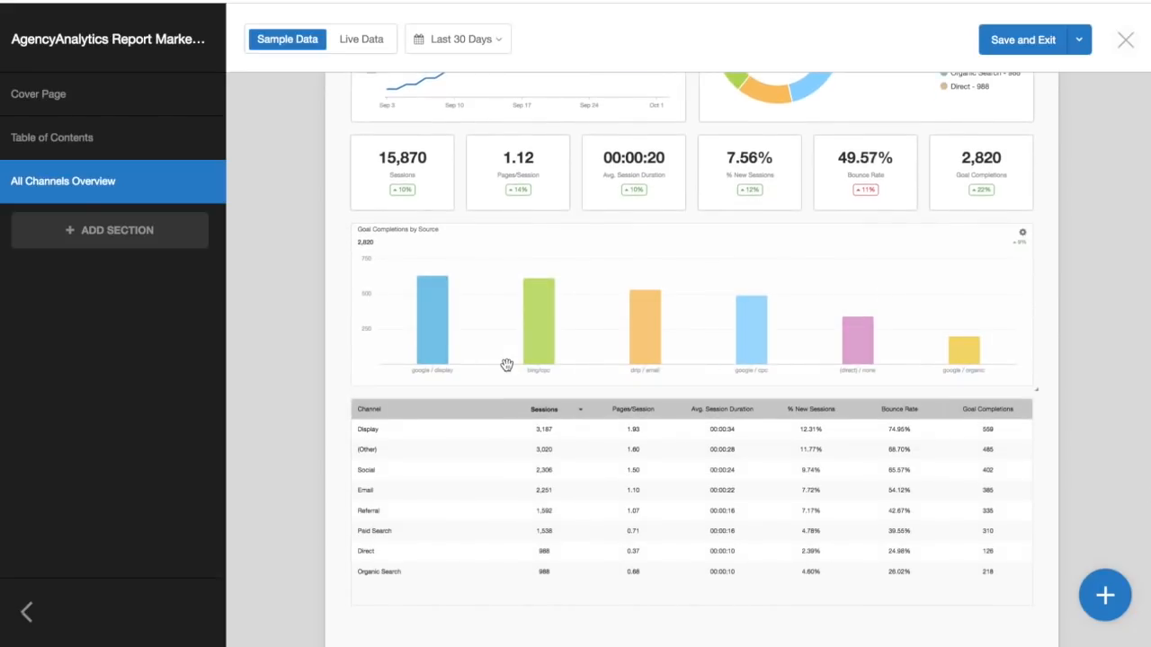
pyautogui.click(116, 236)
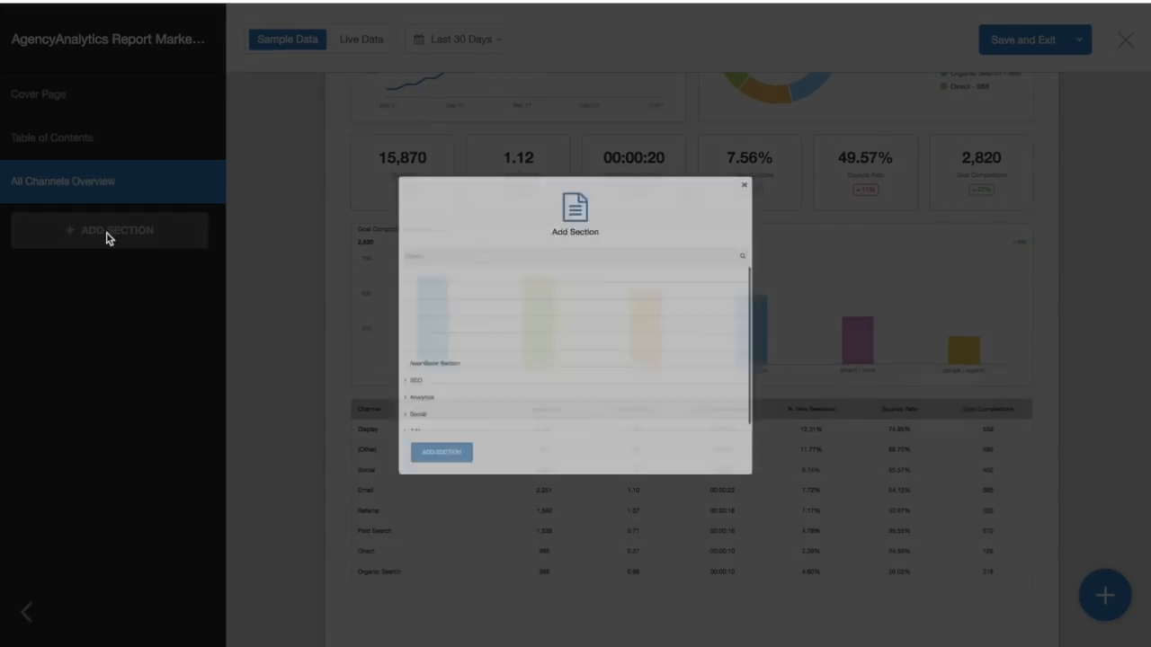
pyautogui.click(360, 255)
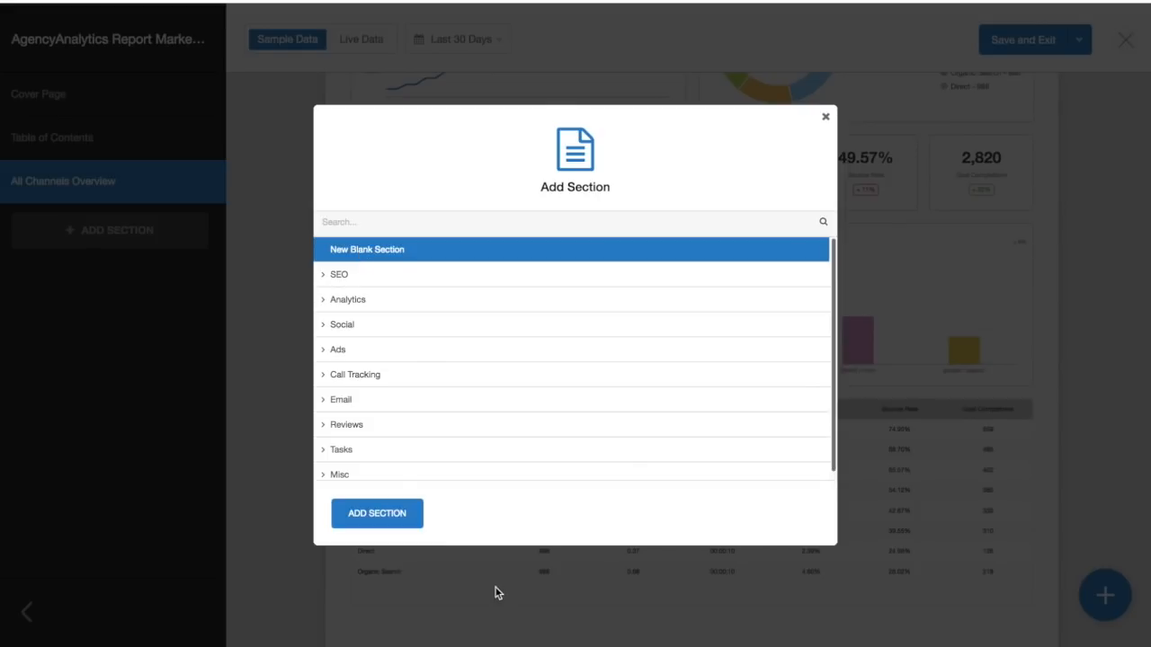
pyautogui.click(353, 525)
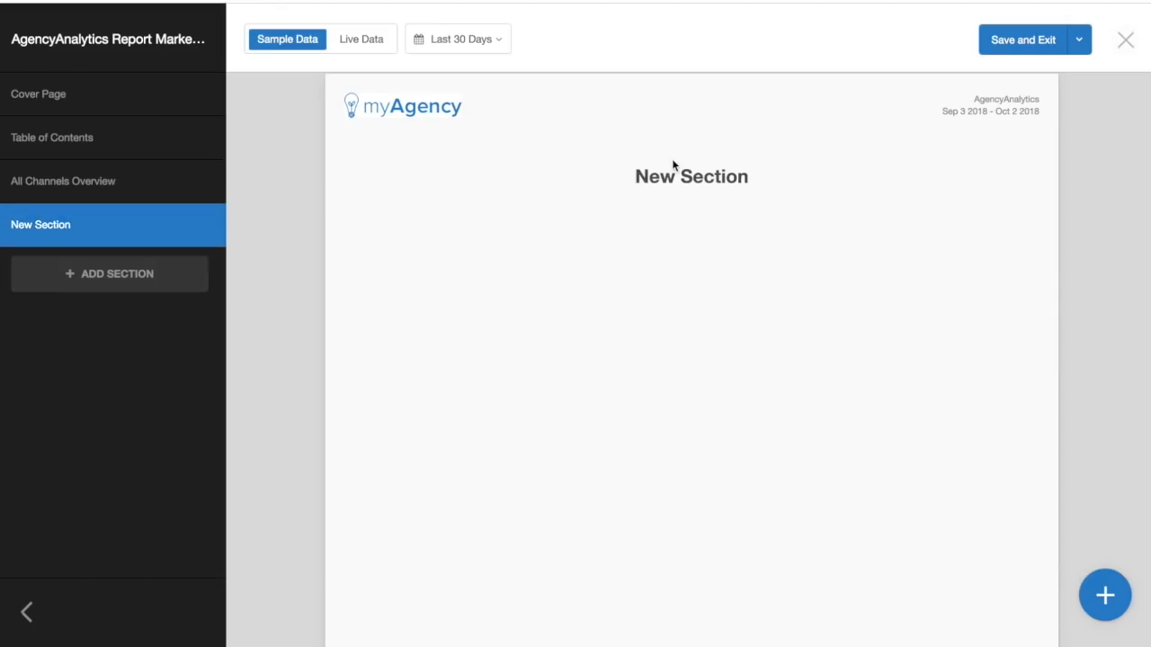
# Step: Title the new blank section "Organic Overview"
pyautogui.click(684, 177)
pyautogui.write('Organic V')
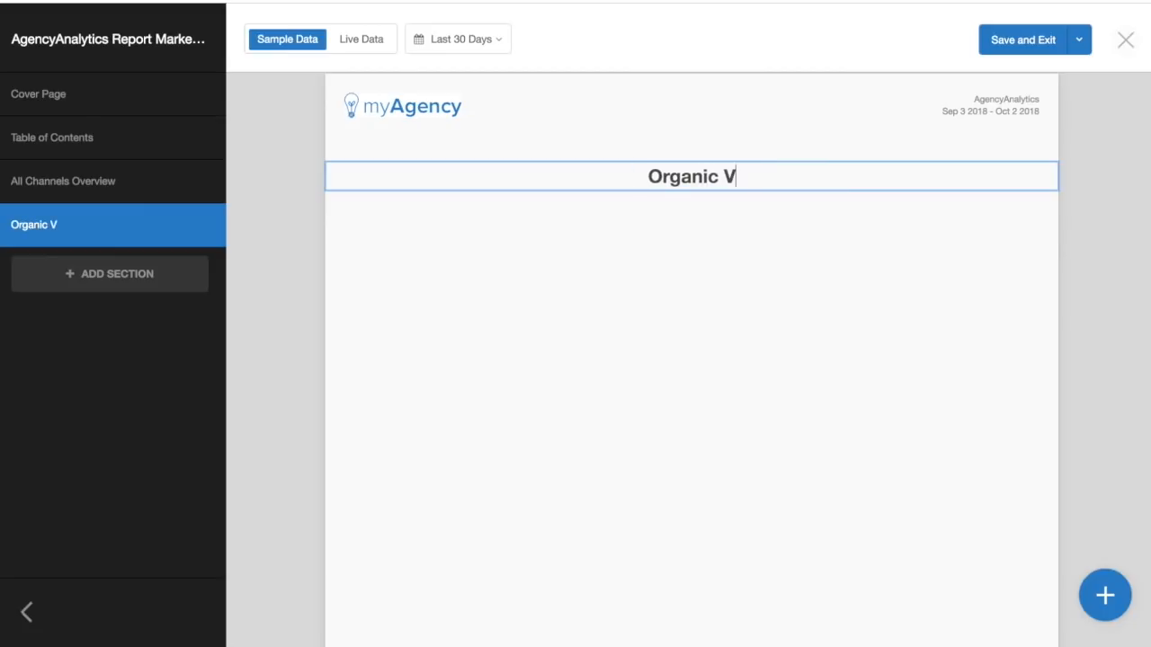
pyautogui.press('BackSpace')
pyautogui.write('Overview')
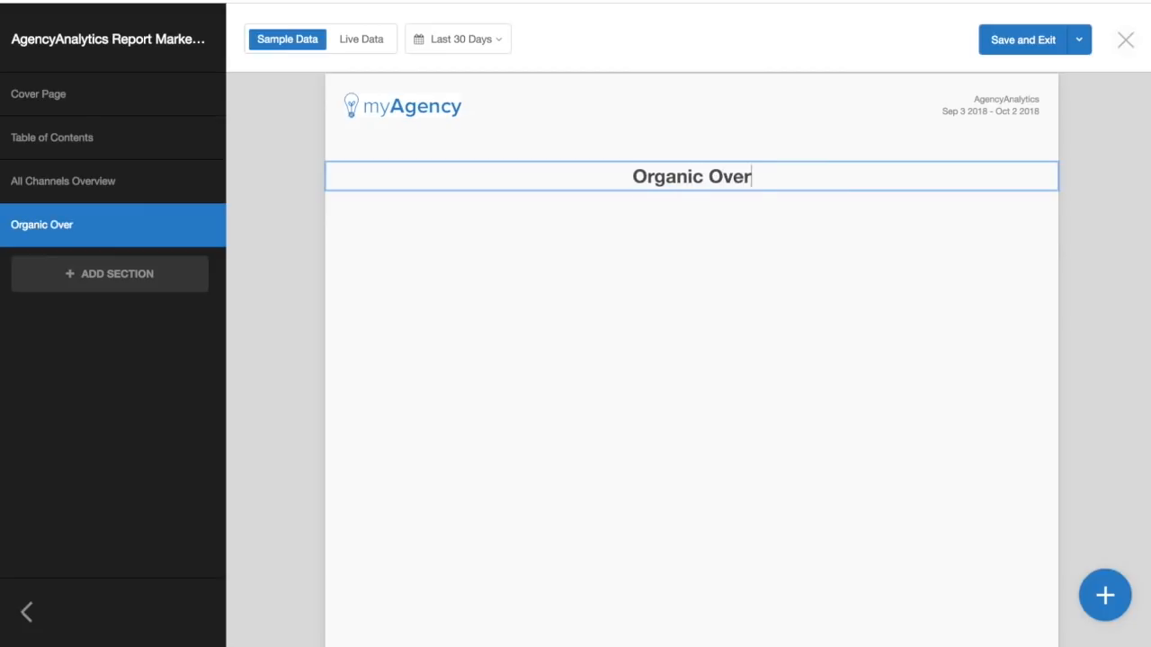
pyautogui.click(689, 444)
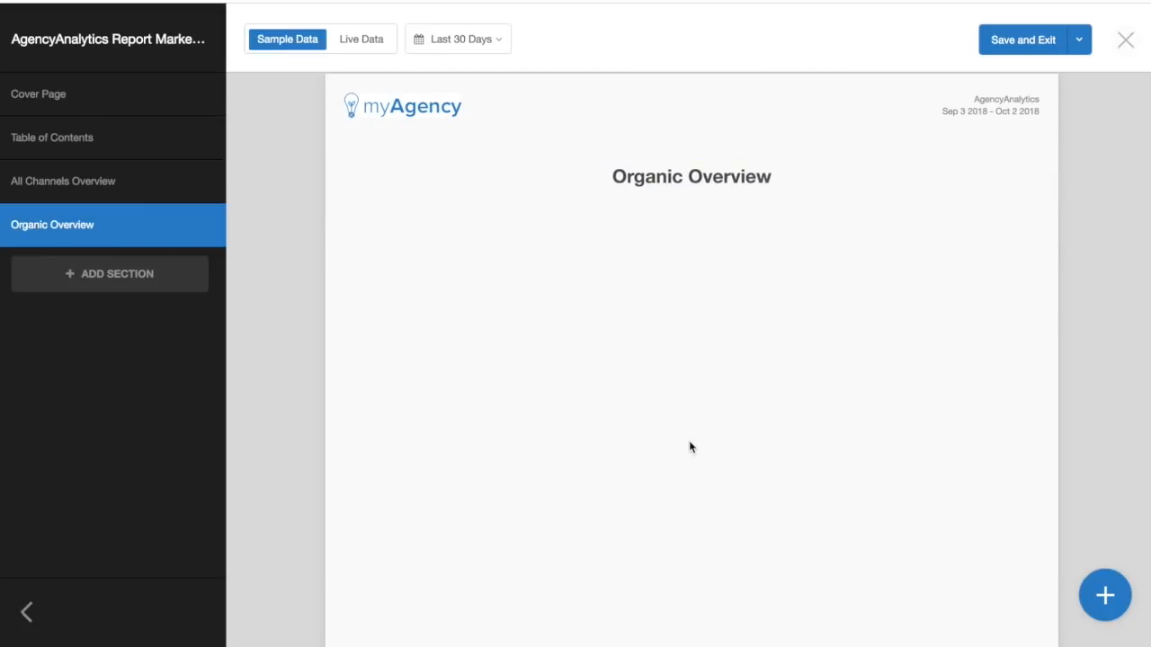
# Step: Find the SEO rankings line chart for Google Ranking Change and add it to the Organic Overview section
pyautogui.click(1105, 595)
pyautogui.click(1100, 471)
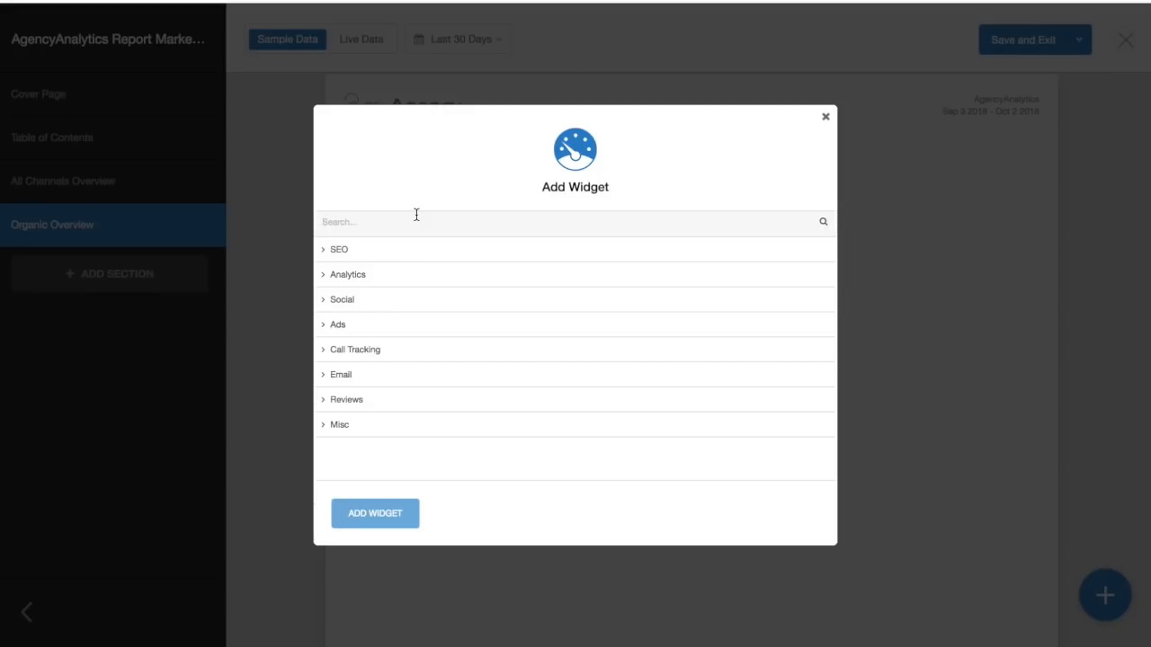
pyautogui.write('Google Change Line Char')
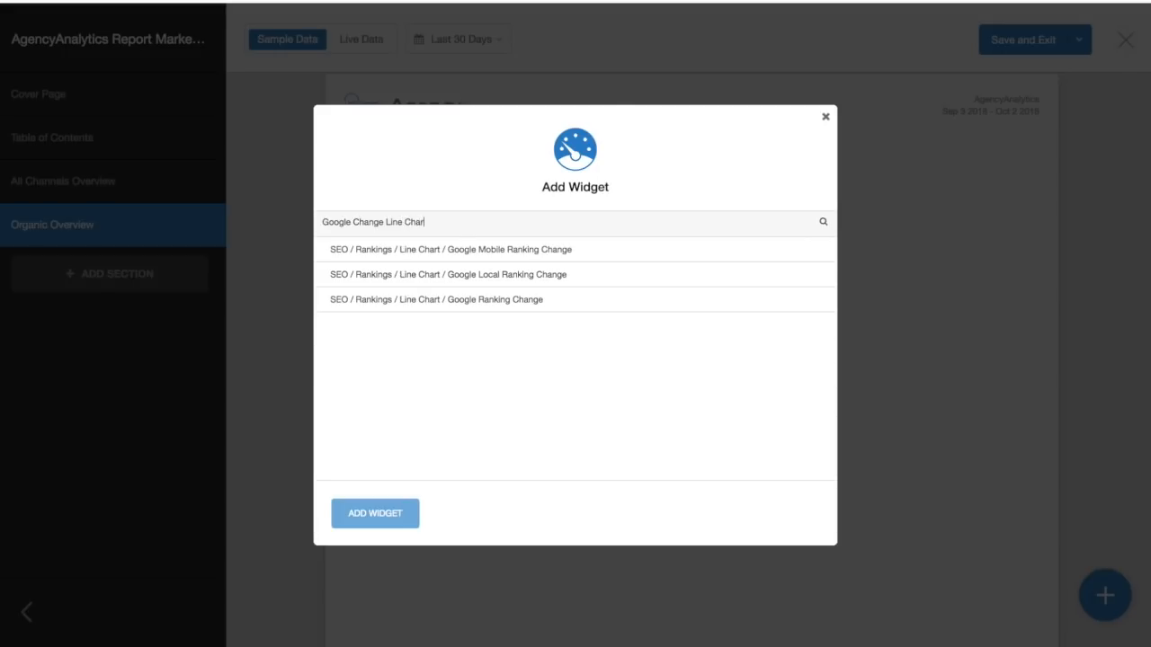
pyautogui.click(520, 302)
pyautogui.click(383, 517)
pyautogui.scroll(3, 579, 216)
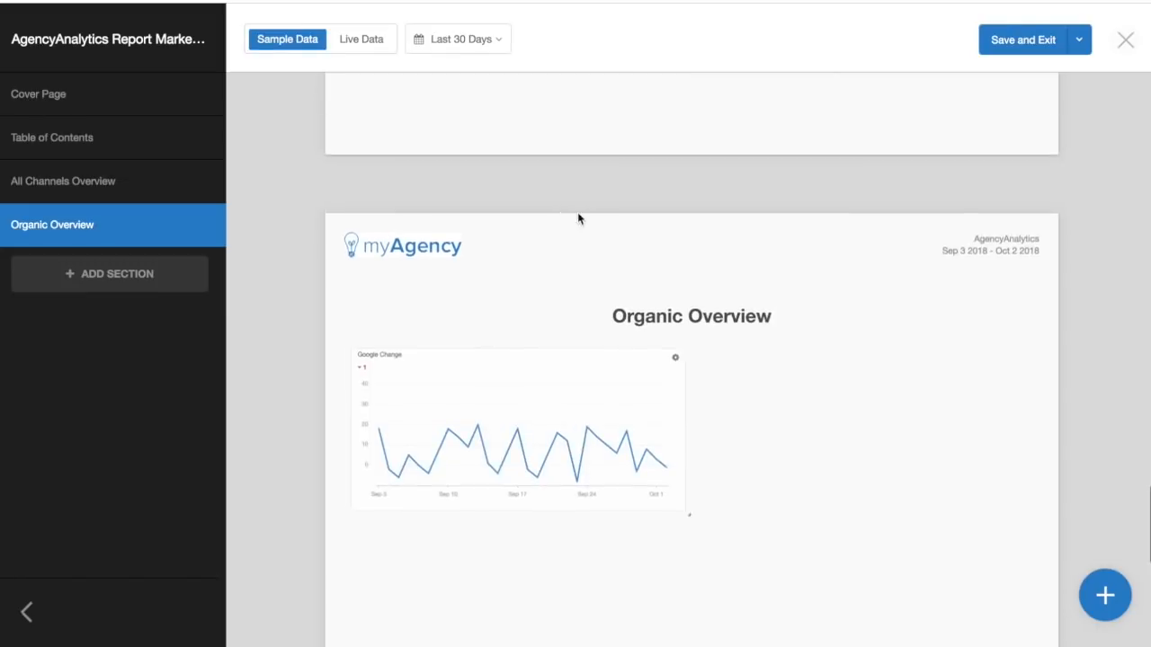
# Step: Make the Google Change chart taller, and add the Analytics Channels Sessions line chart to the Organic Overview section
pyautogui.moveTo(688, 513); pyautogui.dragTo(719, 565)
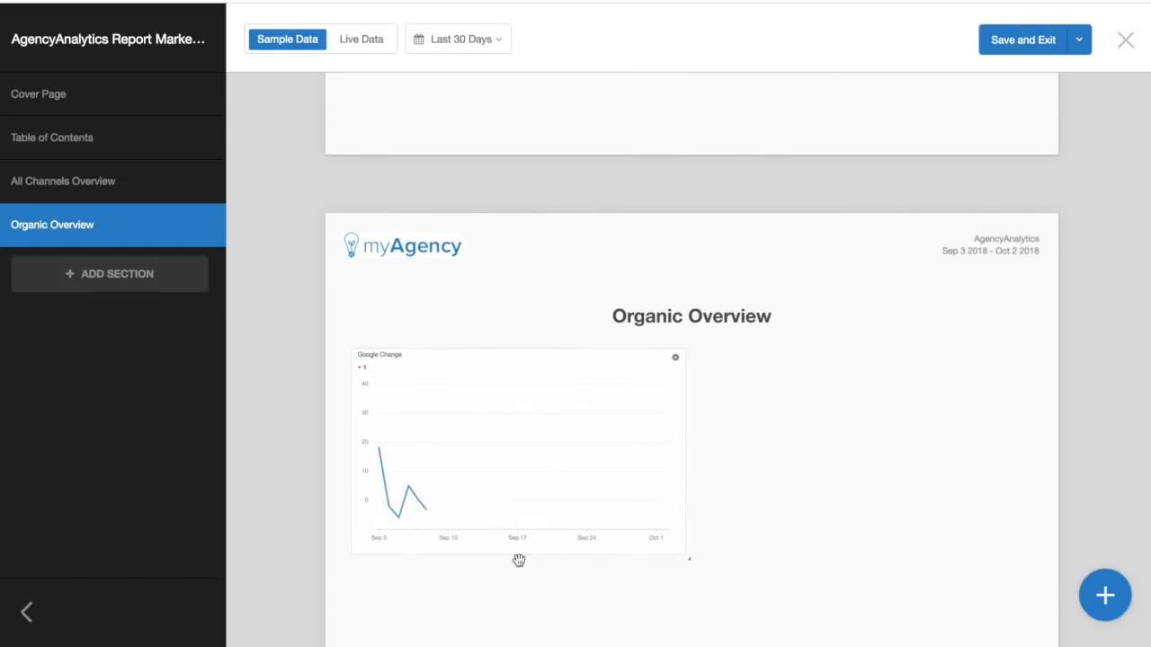
pyautogui.scroll(-3, 623, 481)
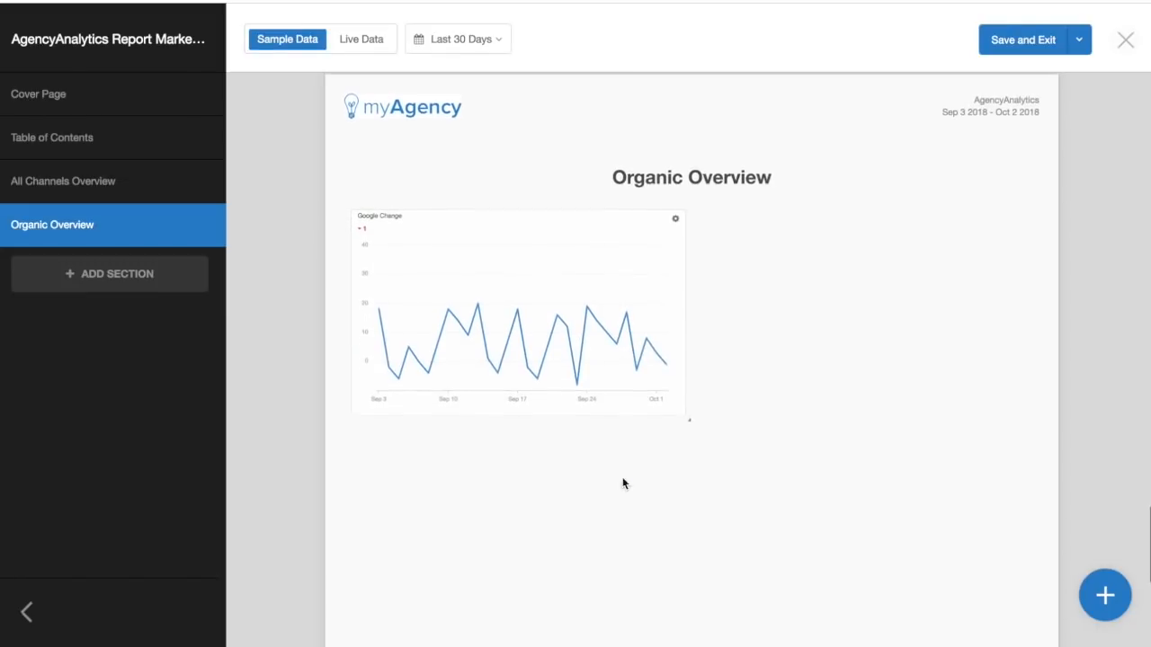
pyautogui.click(1117, 607)
pyautogui.click(1107, 458)
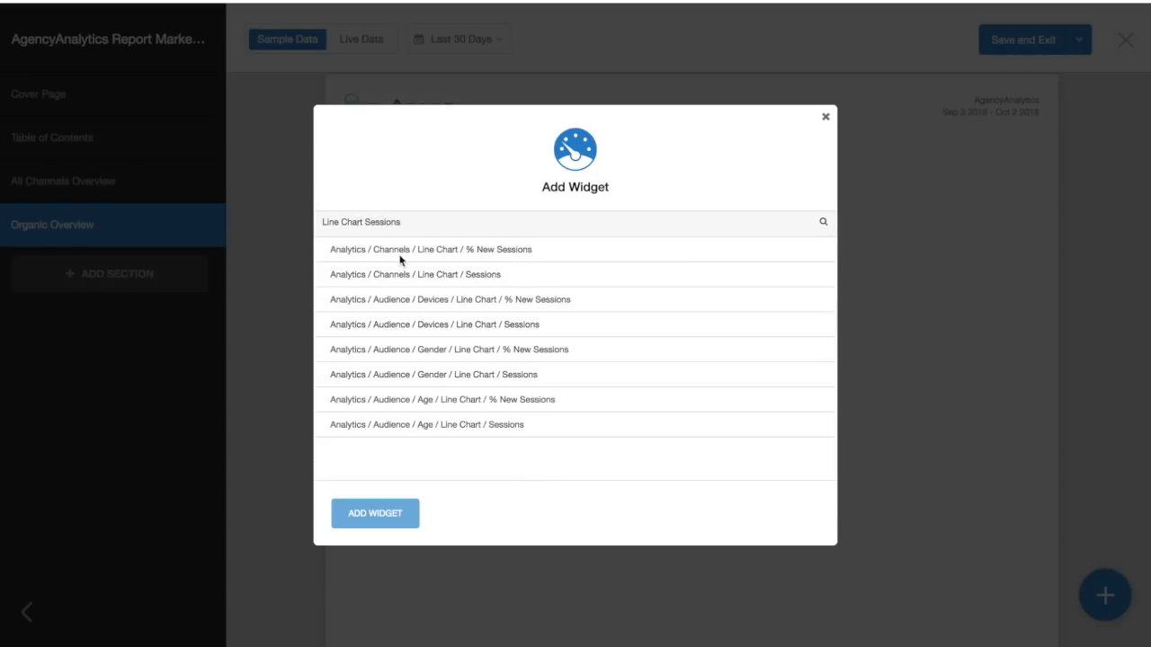
pyautogui.click(464, 277)
pyautogui.click(369, 506)
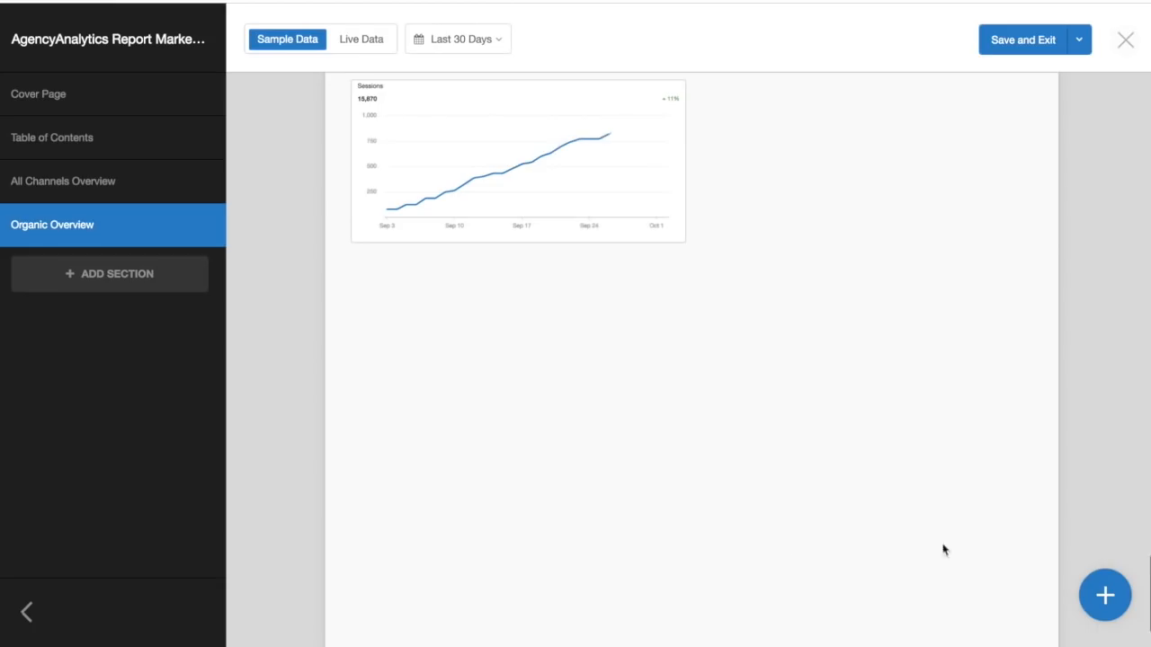
# Step: Place the Sessions chart beside the Google Change chart and stretch it to the same height
pyautogui.scroll(4, 542, 186)
pyautogui.moveTo(488, 523); pyautogui.dragTo(823, 262)
pyautogui.moveTo(1039, 368); pyautogui.dragTo(1041, 412)
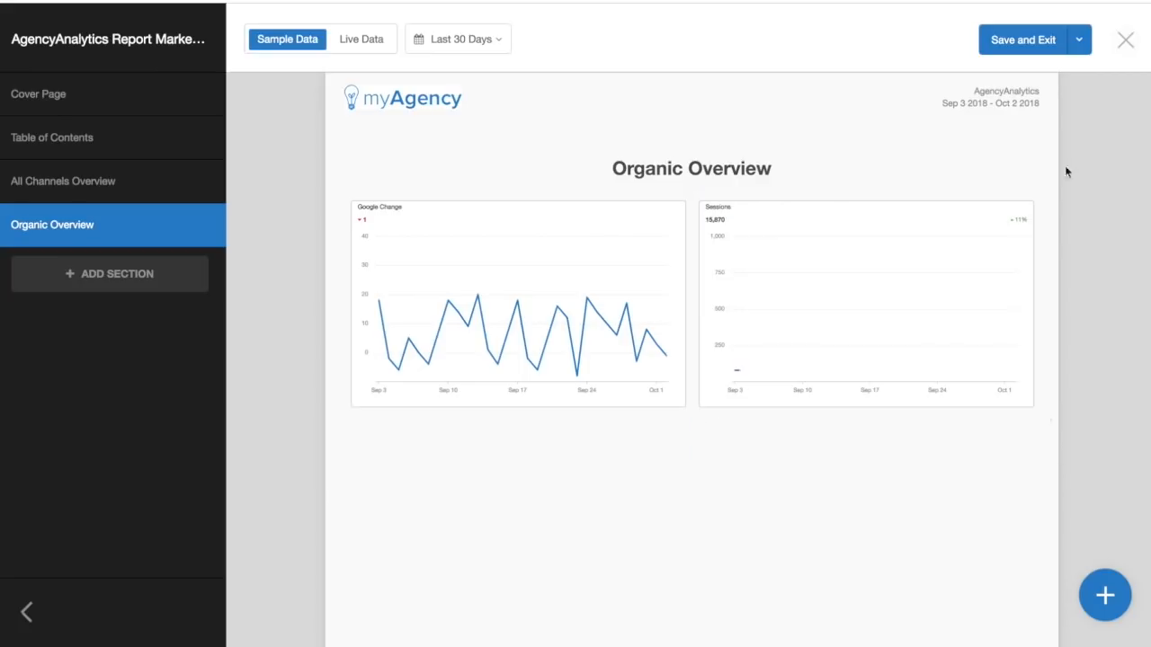
# Step: Set the Sessions chart's channel to Organic Search and retitle it "Sessions Organic"
pyautogui.click(1023, 213)
pyautogui.click(716, 235)
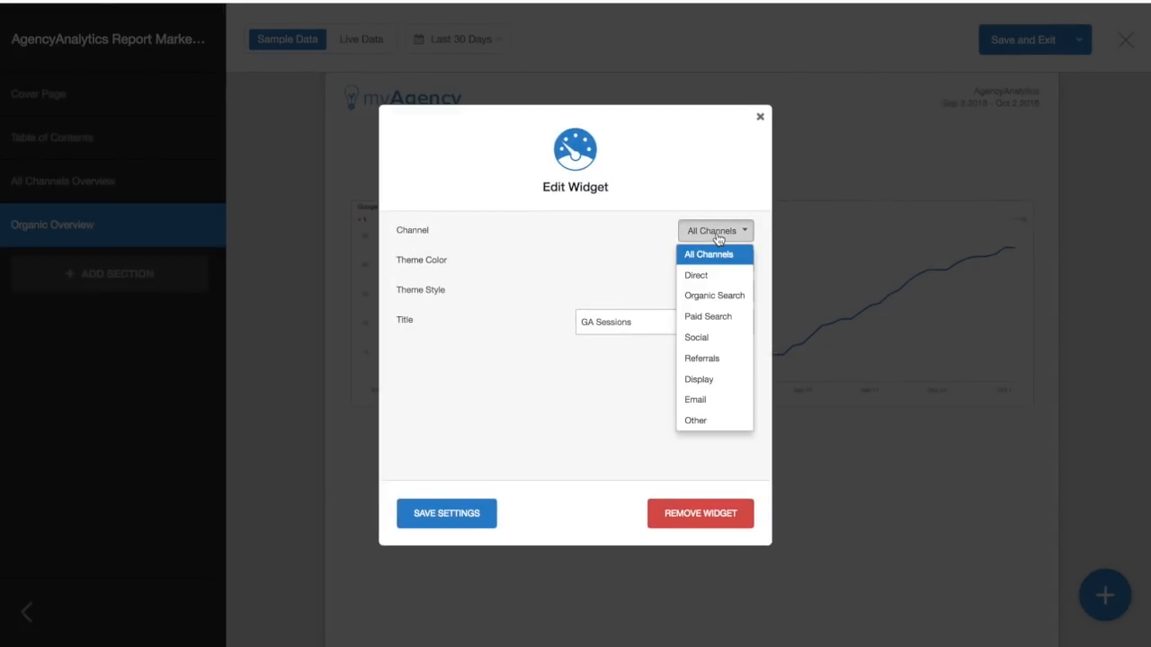
pyautogui.click(695, 296)
pyautogui.click(581, 322)
pyautogui.press('Delete')
pyautogui.press('Delete')
pyautogui.press('Delete')
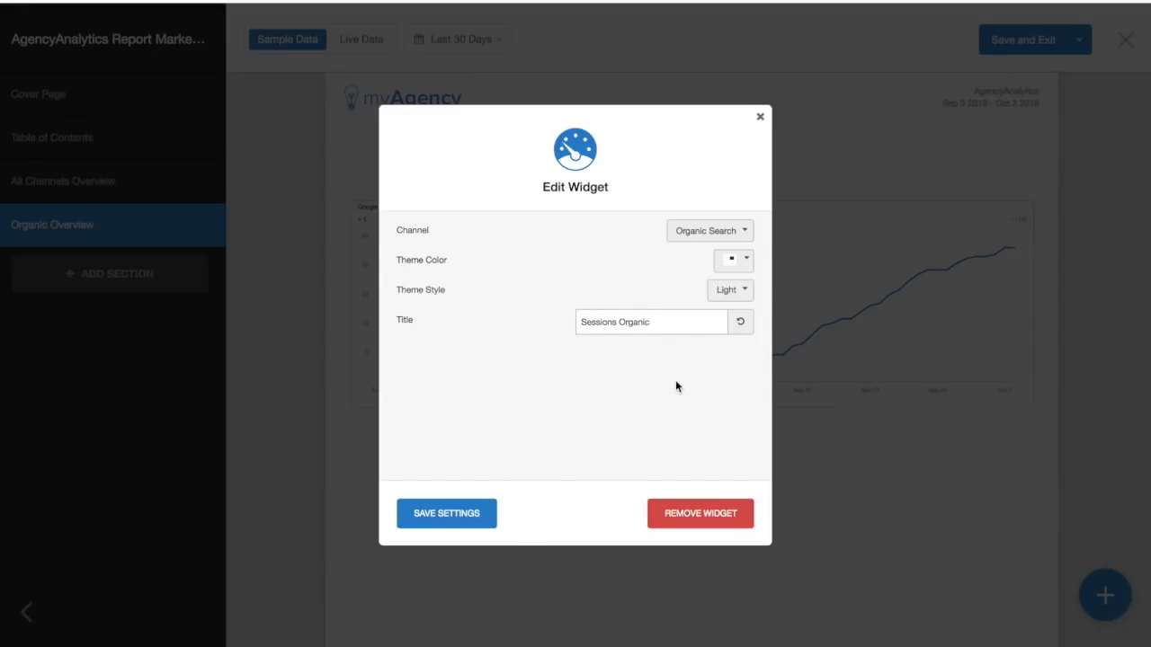
# Step: Apply the My Brand blue theme color to the Sessions Organic chart with a solid-background theme style, and save its settings
pyautogui.click(733, 260)
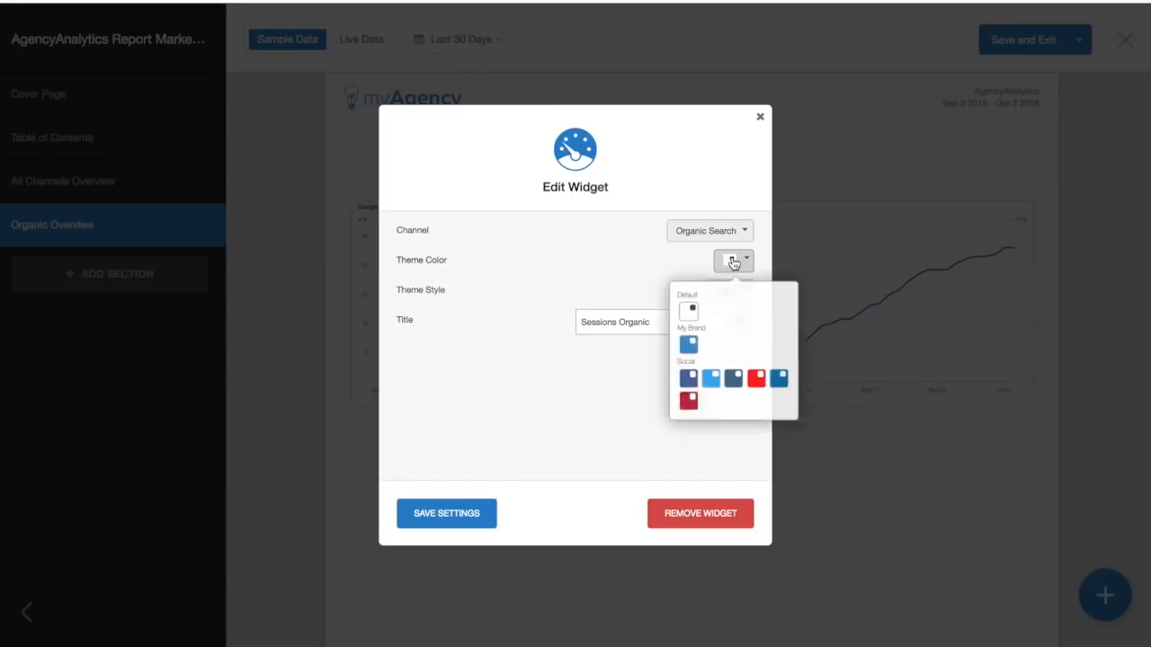
pyautogui.click(681, 356)
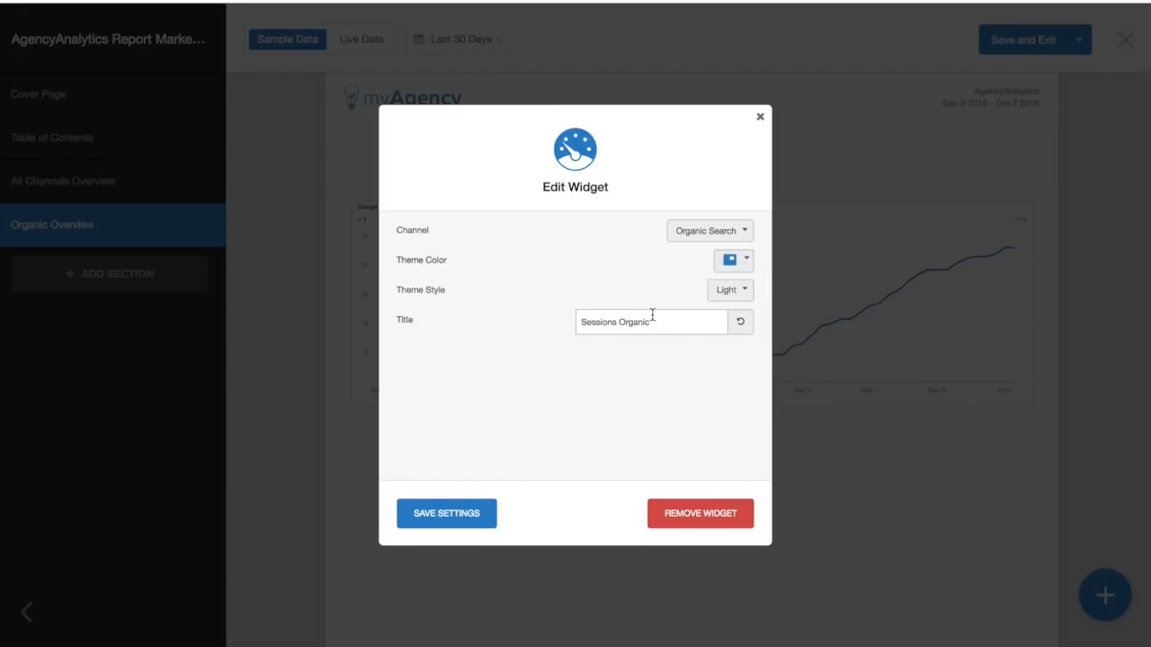
pyautogui.click(736, 291)
pyautogui.click(705, 334)
pyautogui.click(471, 515)
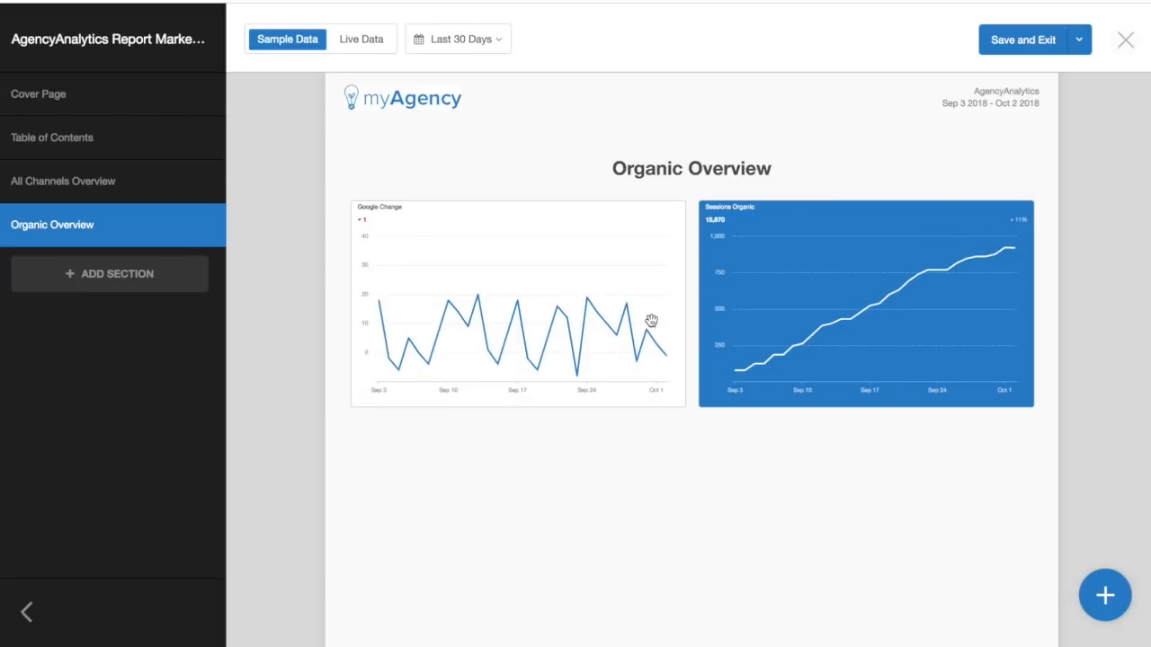
# Step: Add the SEO Rankings Google Ranking Change stat widget below the line charts and enlarge it
pyautogui.scroll(-3, 570, 501)
pyautogui.scroll(1, 571, 505)
pyautogui.scroll(2, 570, 505)
pyautogui.click(1105, 596)
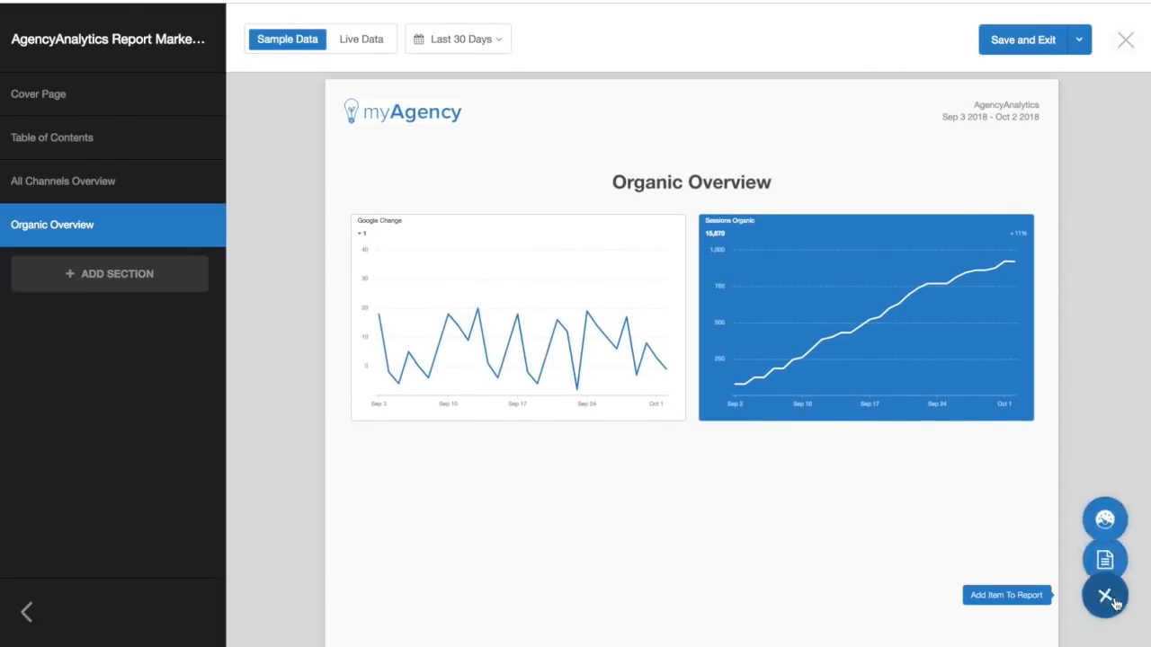
pyautogui.click(1105, 465)
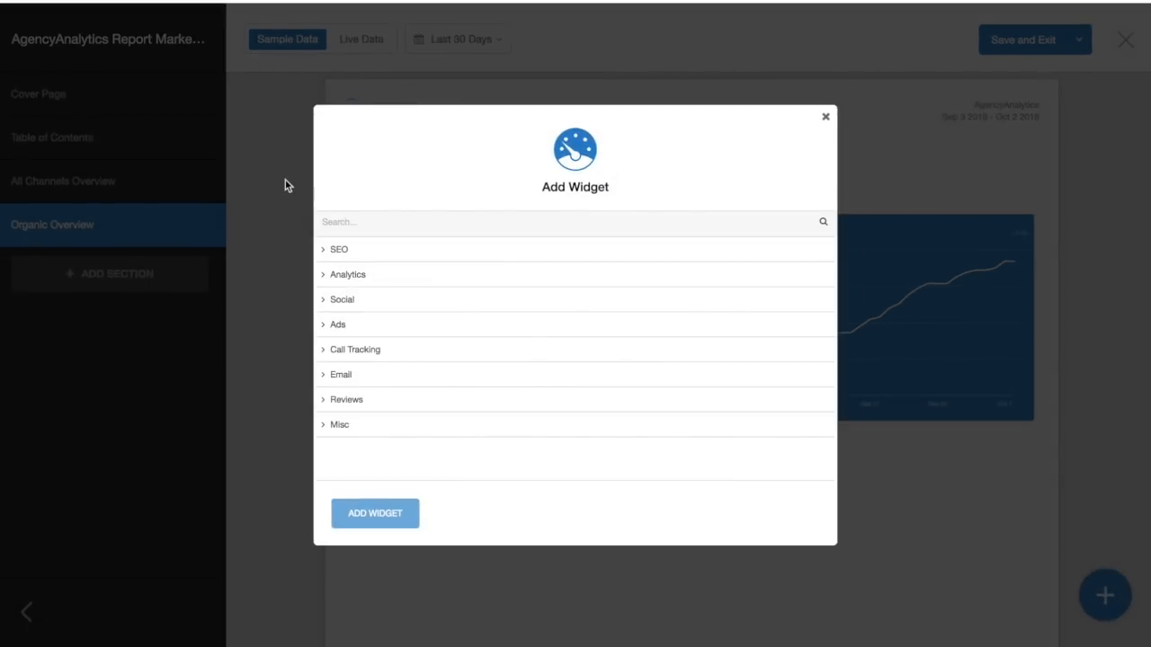
pyautogui.write('Gog')
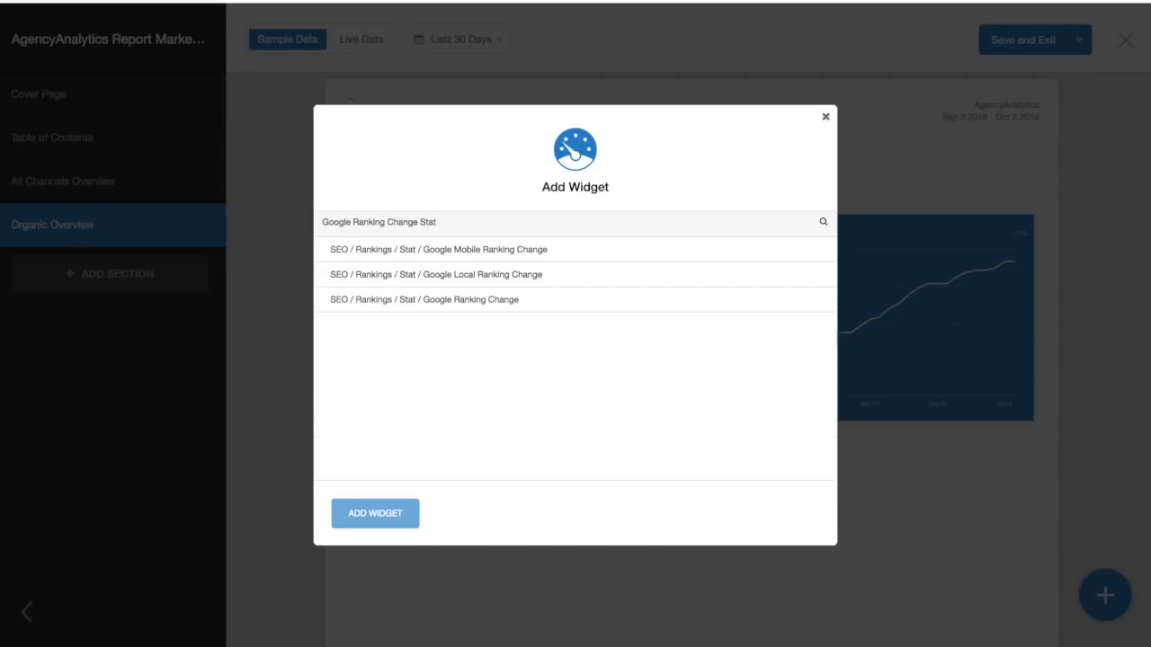
pyautogui.click(511, 303)
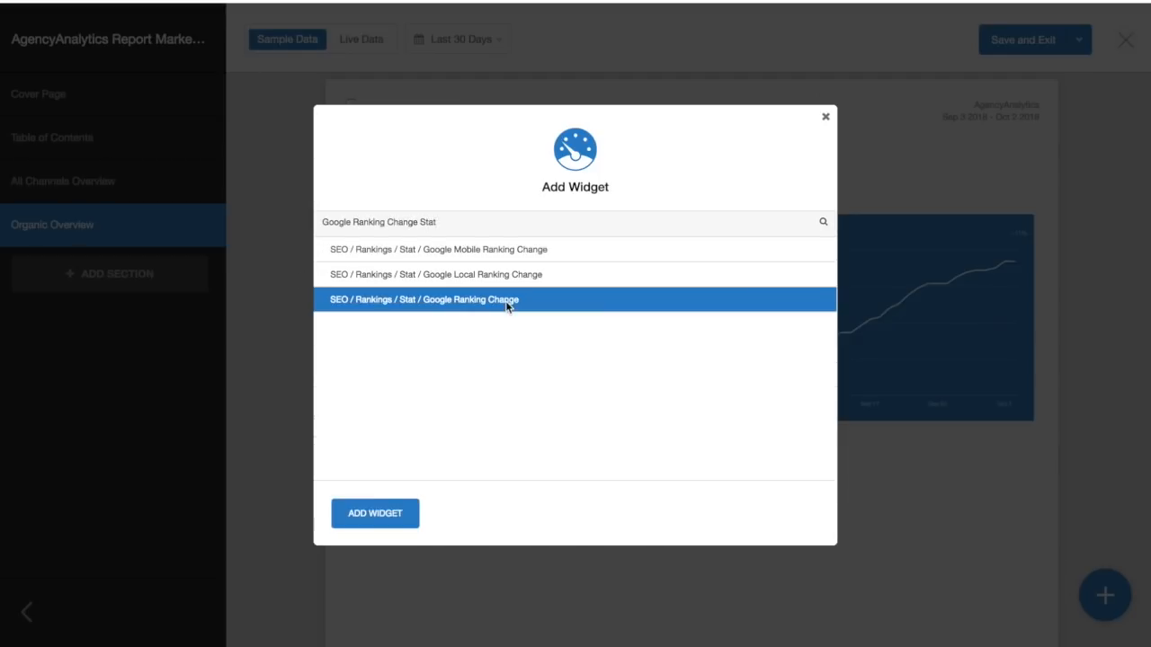
pyautogui.click(378, 514)
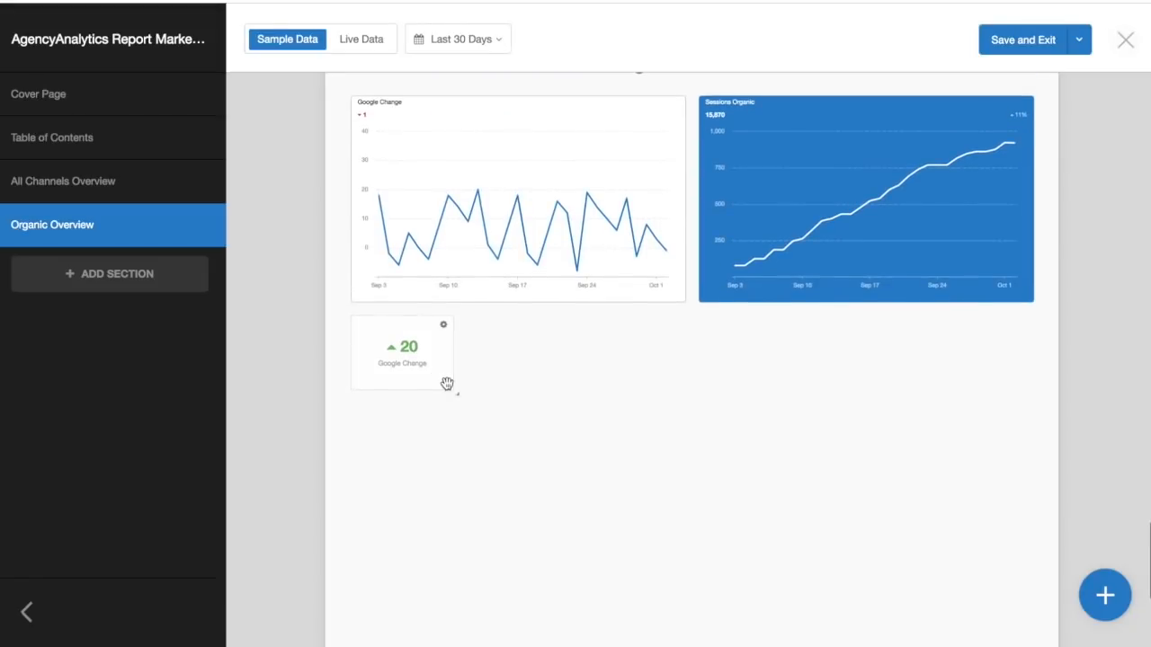
pyautogui.moveTo(461, 398); pyautogui.dragTo(583, 464)
# Step: Add a second SEO Rankings Google Ranking Change stat widget to the Organic Overview section
pyautogui.moveTo(1105, 595)
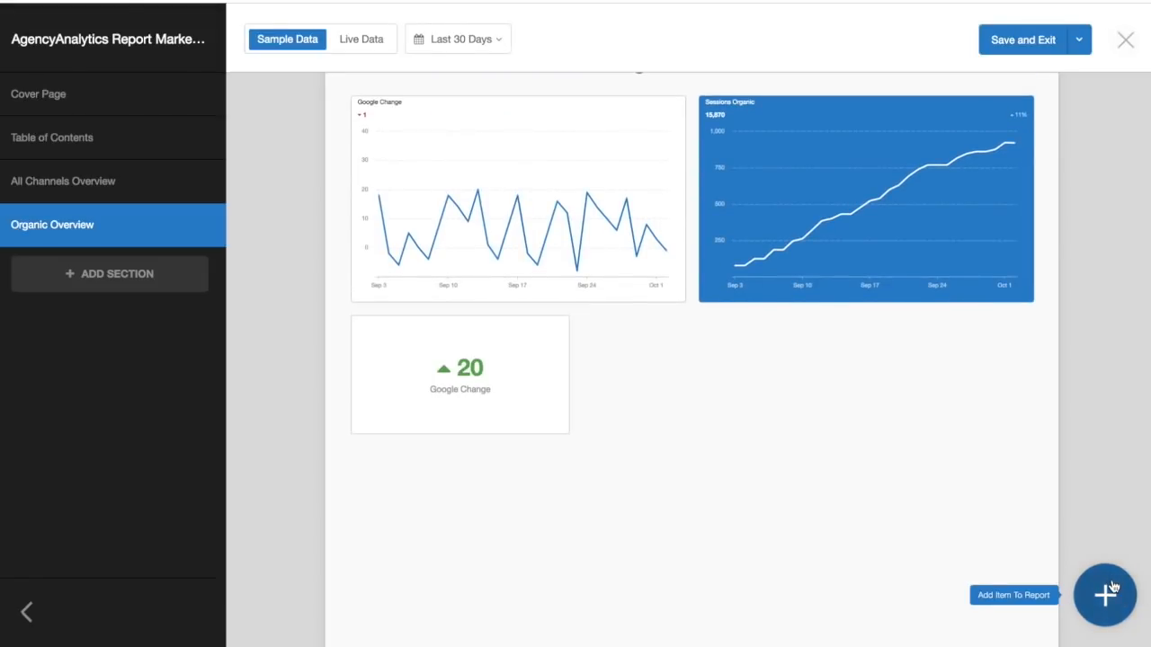
pyautogui.click(1108, 464)
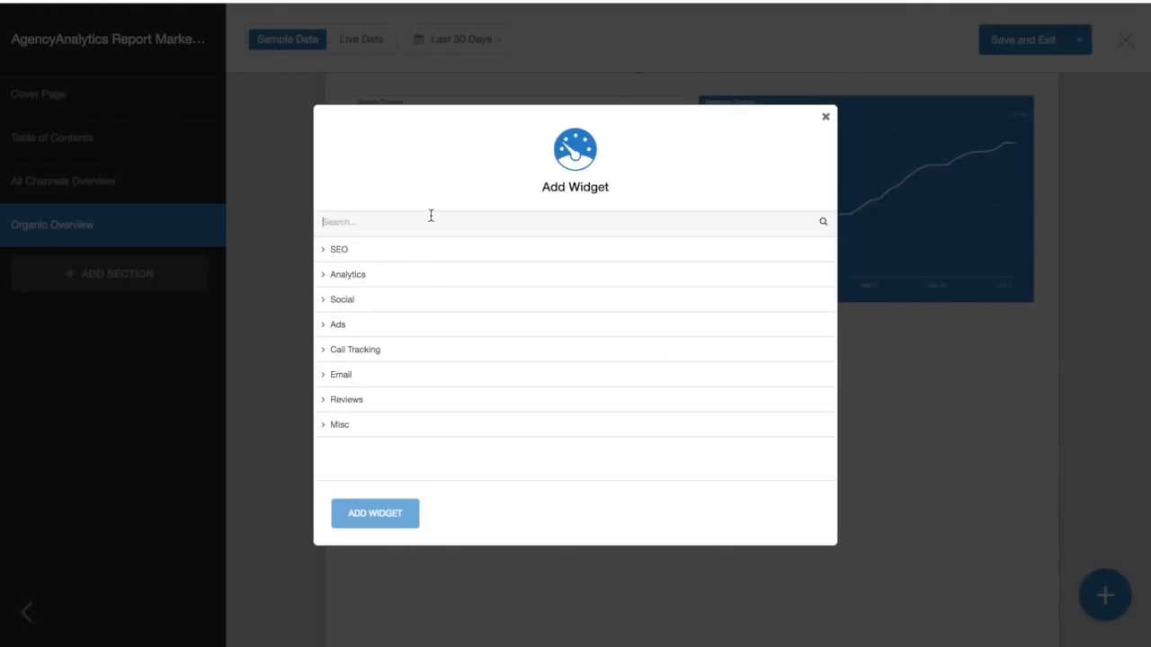
pyautogui.write('ranking change stat')
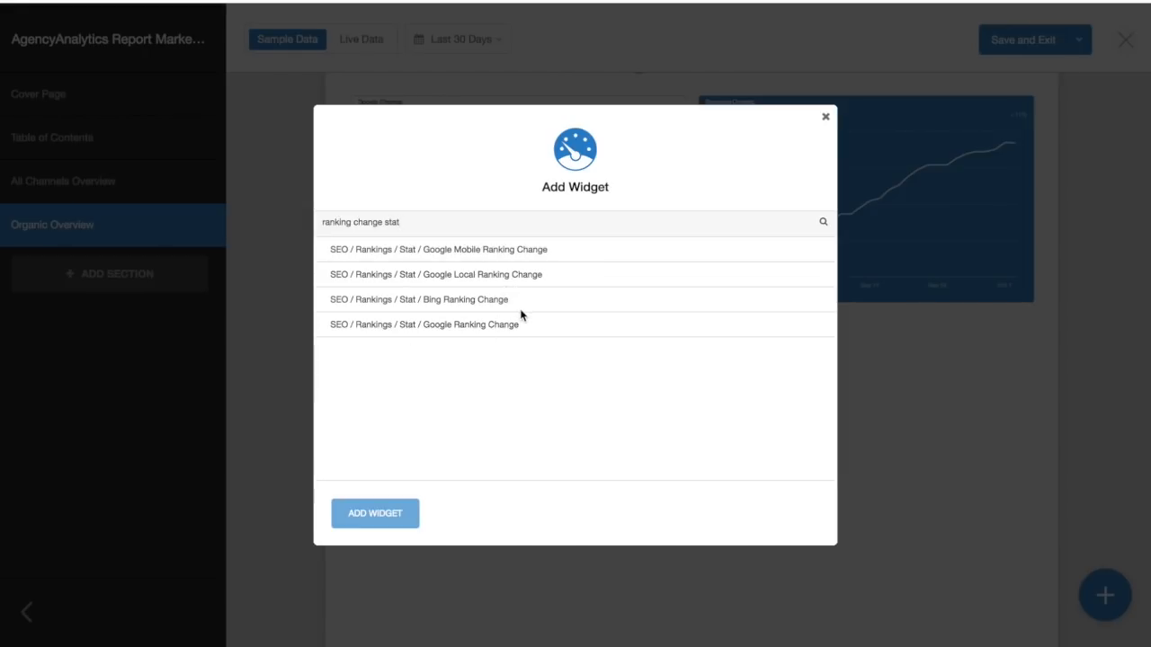
pyautogui.click(522, 330)
pyautogui.click(375, 522)
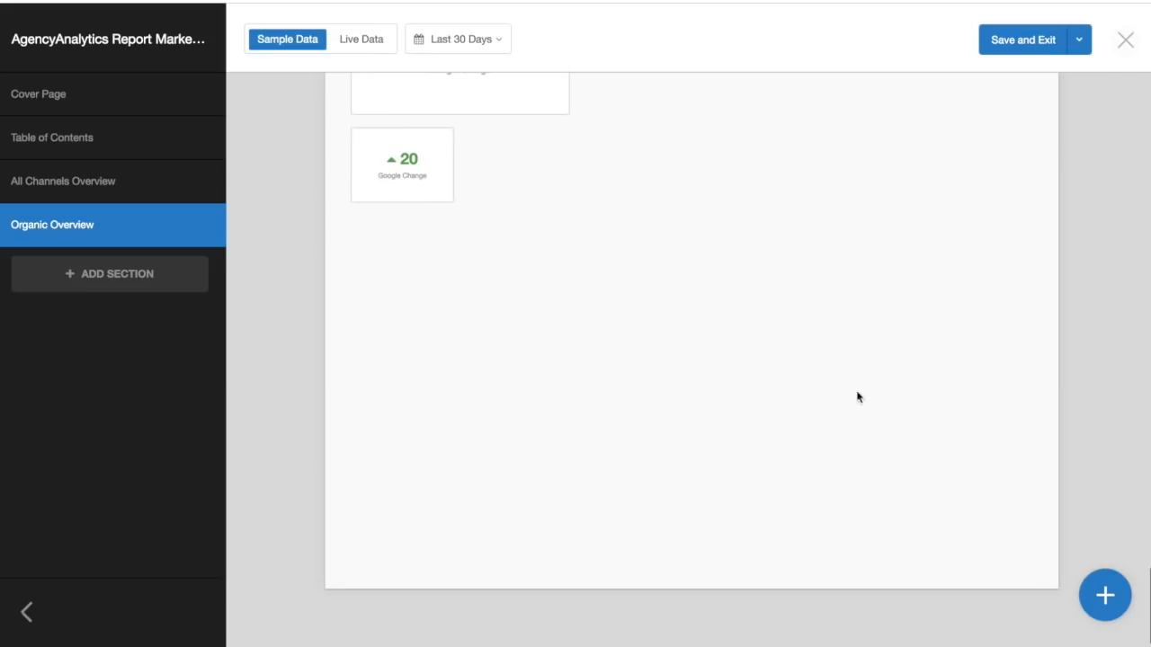
# Step: Arrange the two Google Change stats side by side and resize them equally to span the width of the Google Change chart
pyautogui.moveTo(431, 391); pyautogui.dragTo(726, 289)
pyautogui.moveTo(567, 326); pyautogui.dragTo(509, 278)
pyautogui.moveTo(672, 268); pyautogui.dragTo(607, 267)
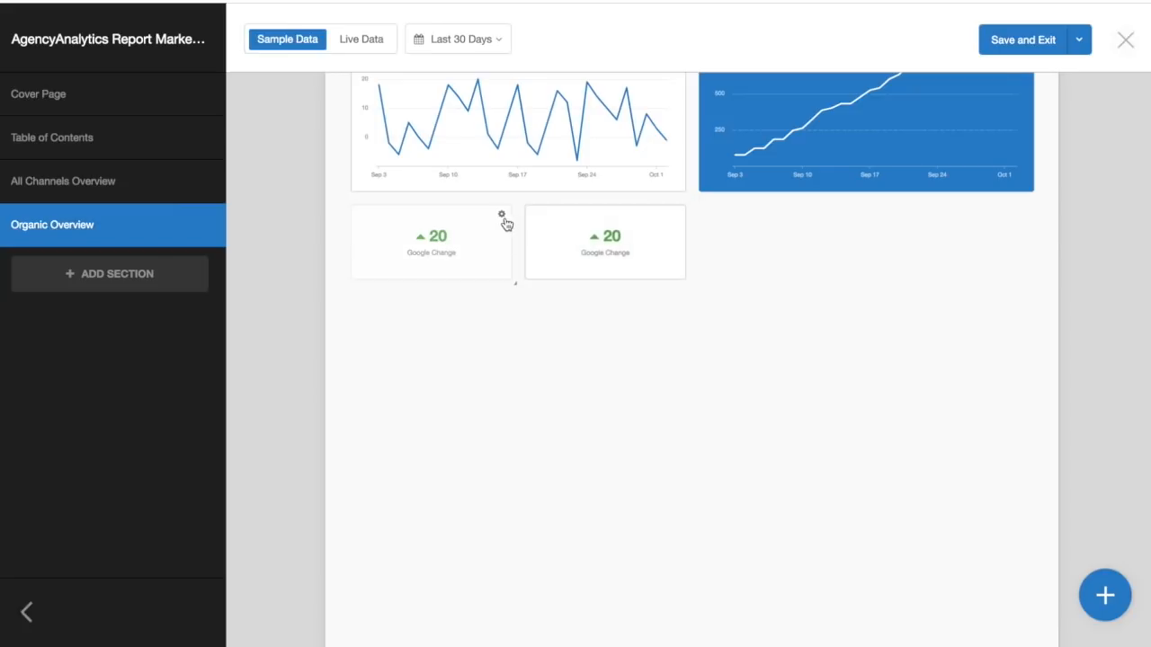
# Step: Set the first Google Change stat's search location to australia, title it "Google Ranking Change - AUS", and save
pyautogui.click(506, 222)
pyautogui.click(707, 367)
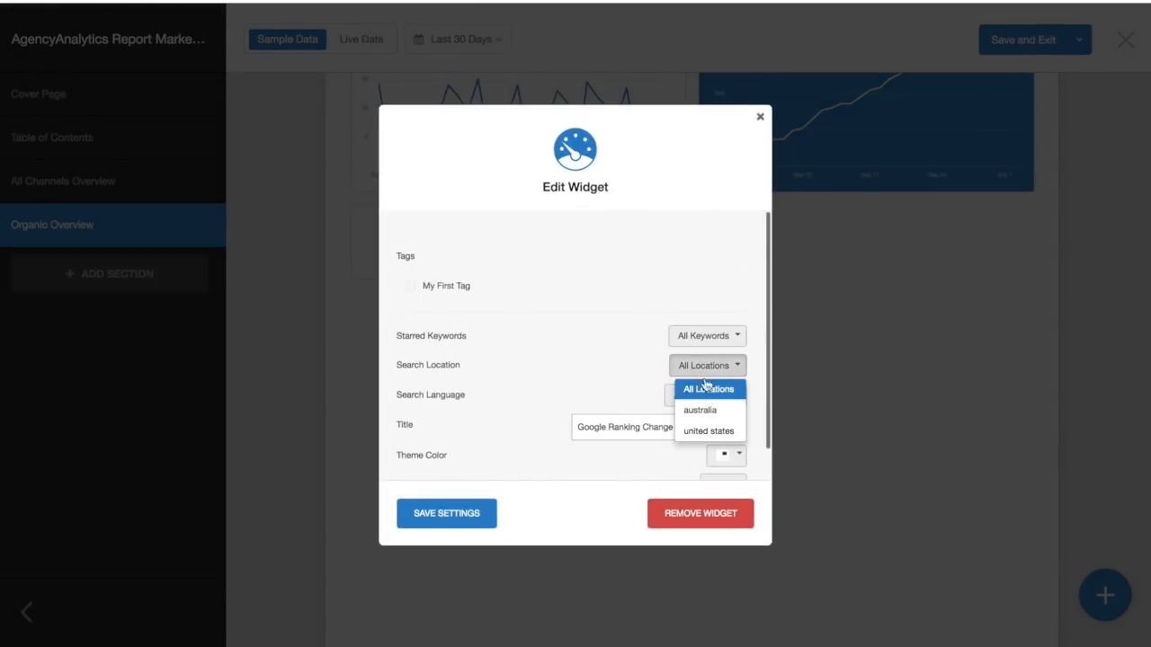
pyautogui.click(703, 411)
pyautogui.click(684, 427)
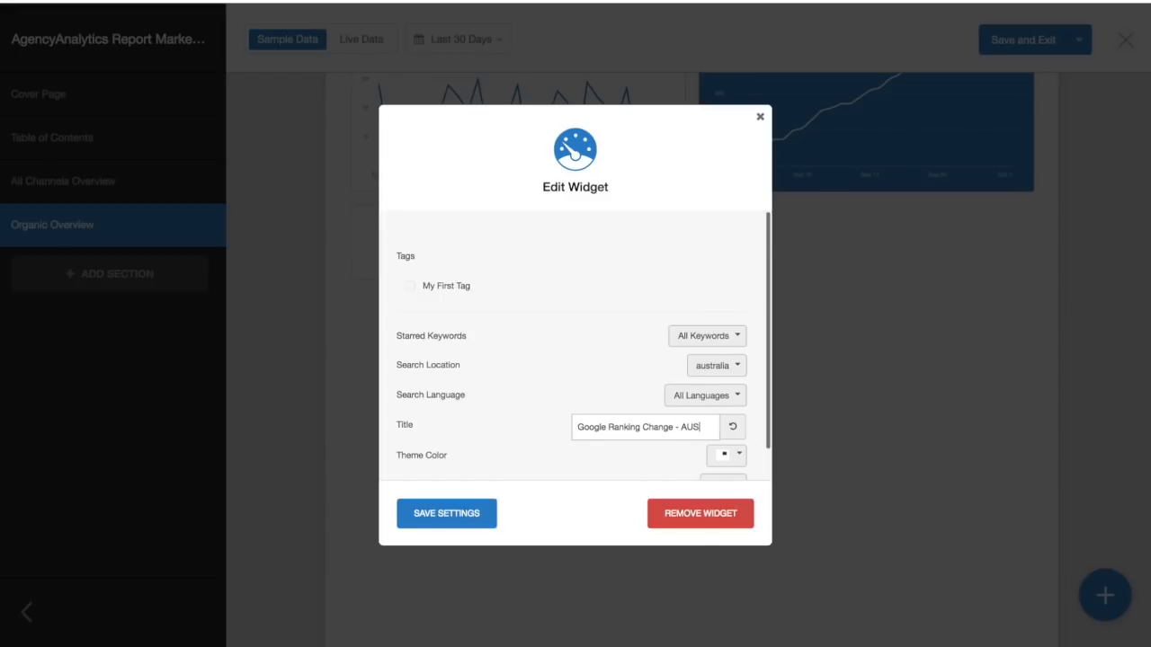
pyautogui.scroll(-2, 613, 434)
pyautogui.click(456, 515)
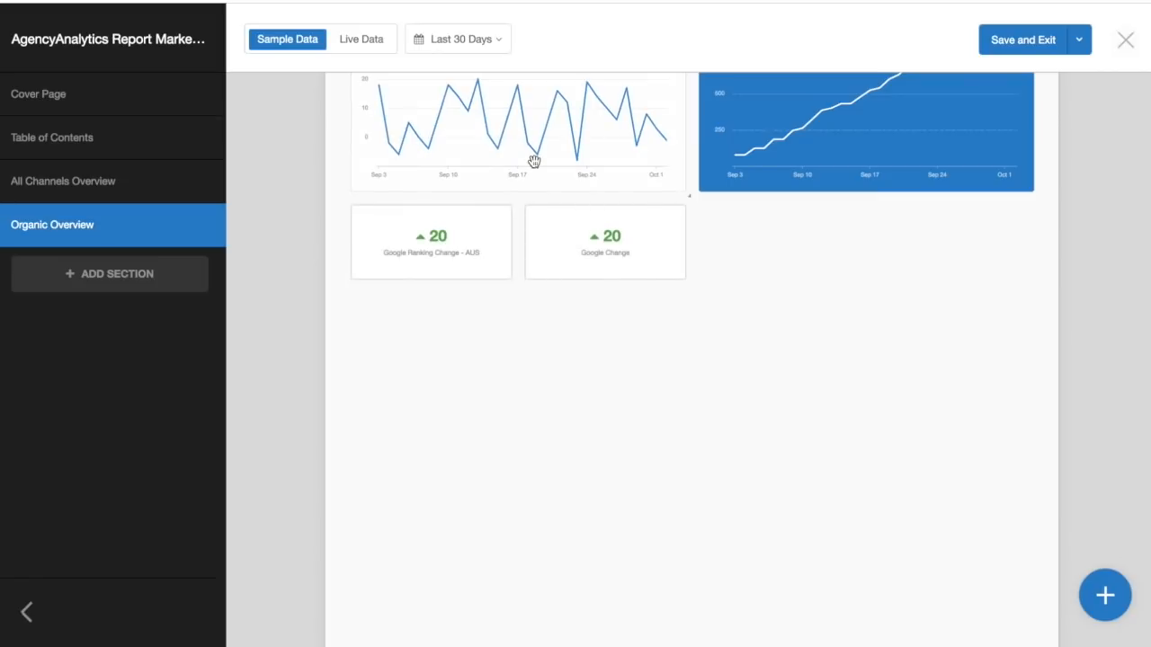
# Step: Set the second Google Change stat's search location to united states, title it "Google Ranking Change - USA", and save
pyautogui.moveTo(676, 219)
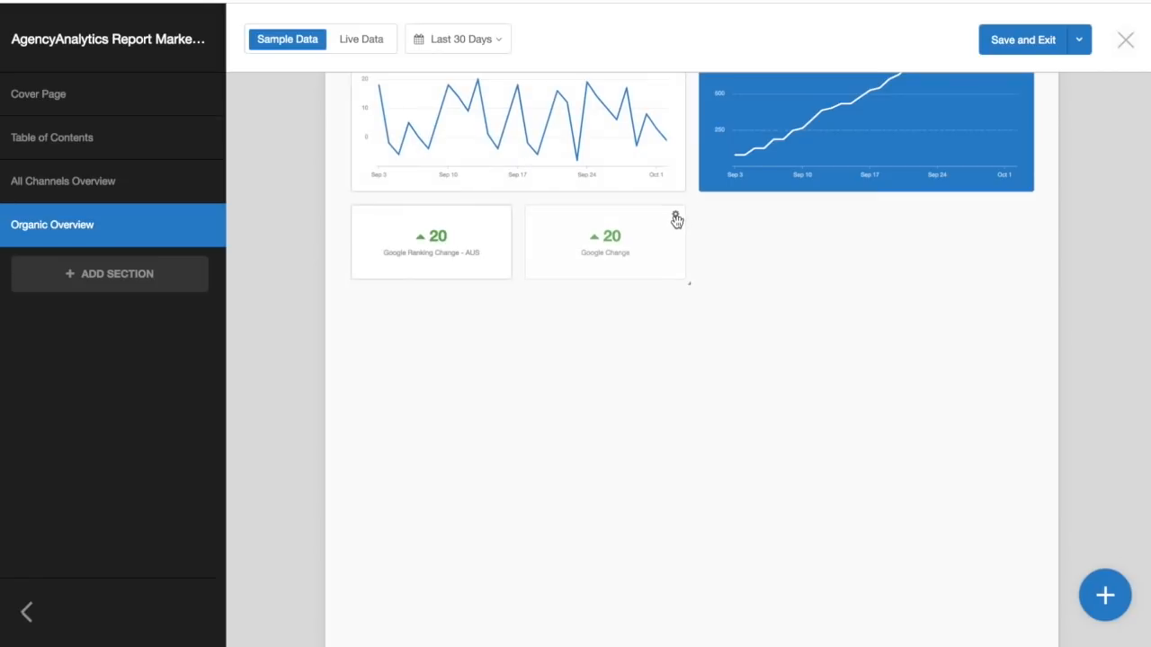
pyautogui.click(676, 219)
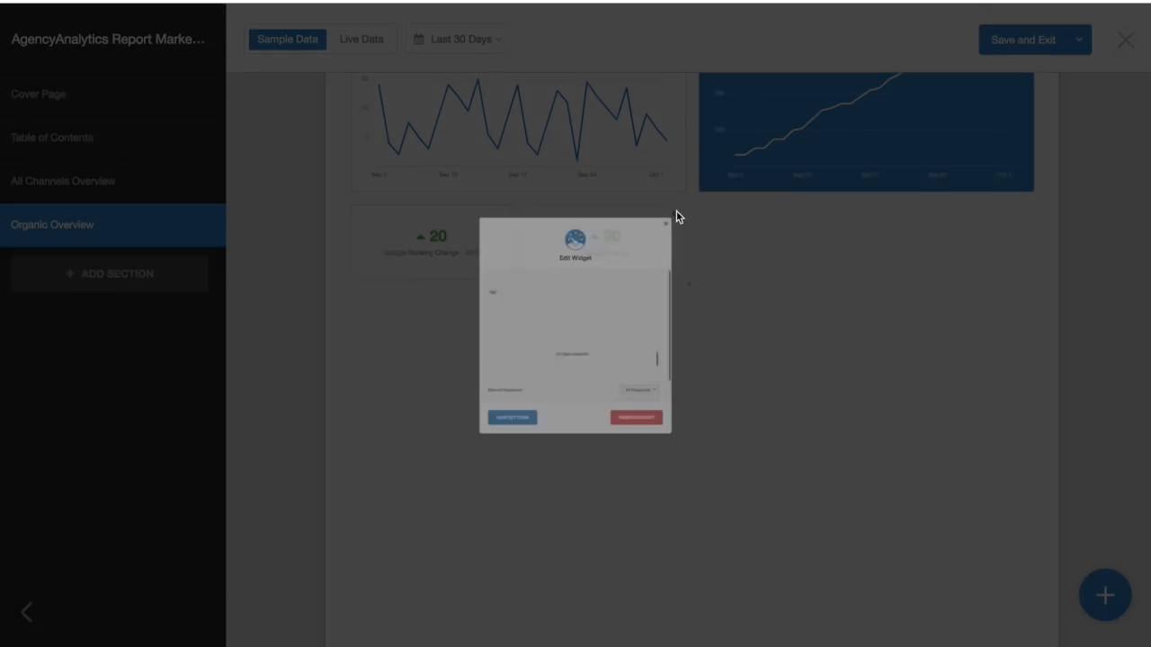
pyautogui.click(703, 366)
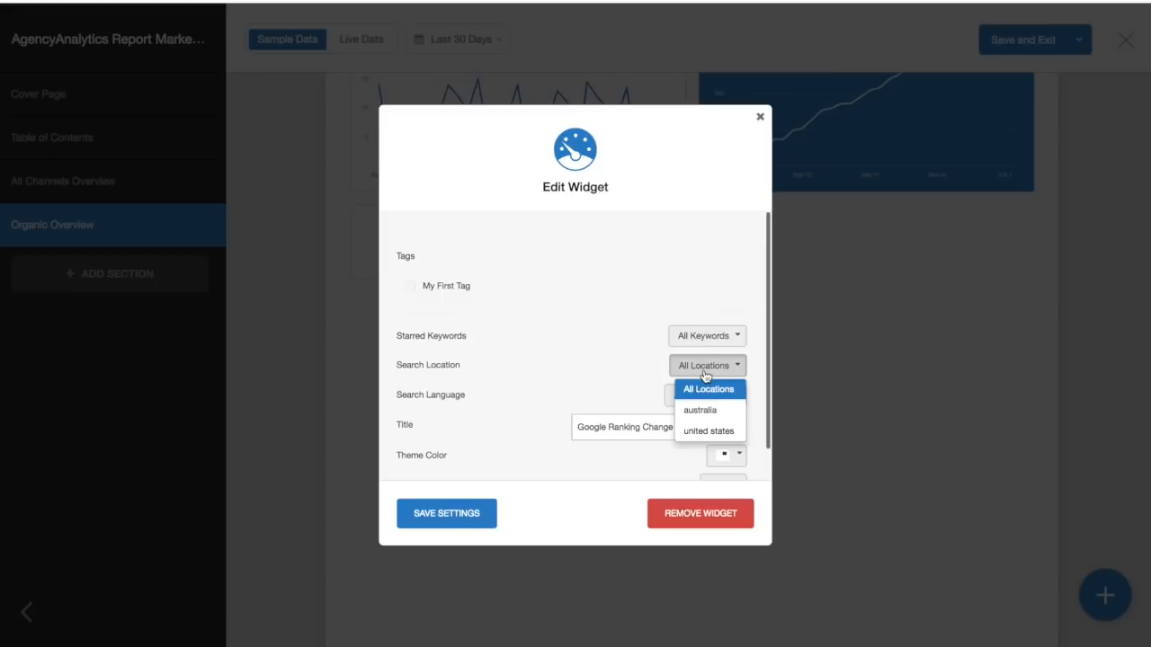
pyautogui.click(709, 430)
pyautogui.click(687, 427)
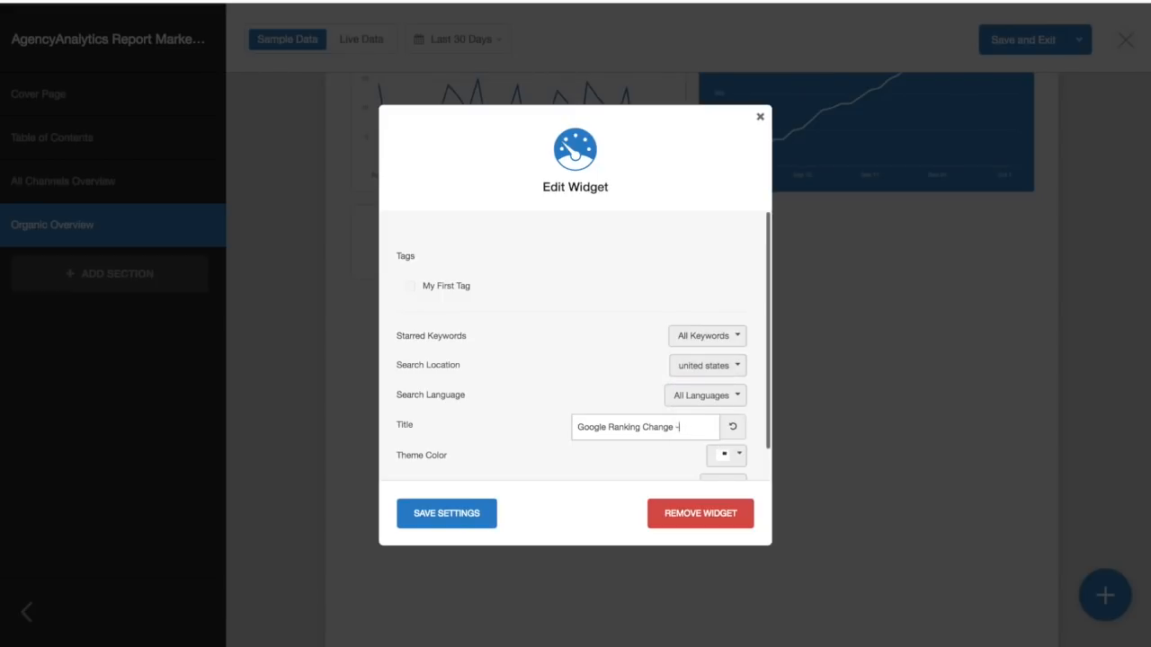
pyautogui.scroll(-1, 584, 346)
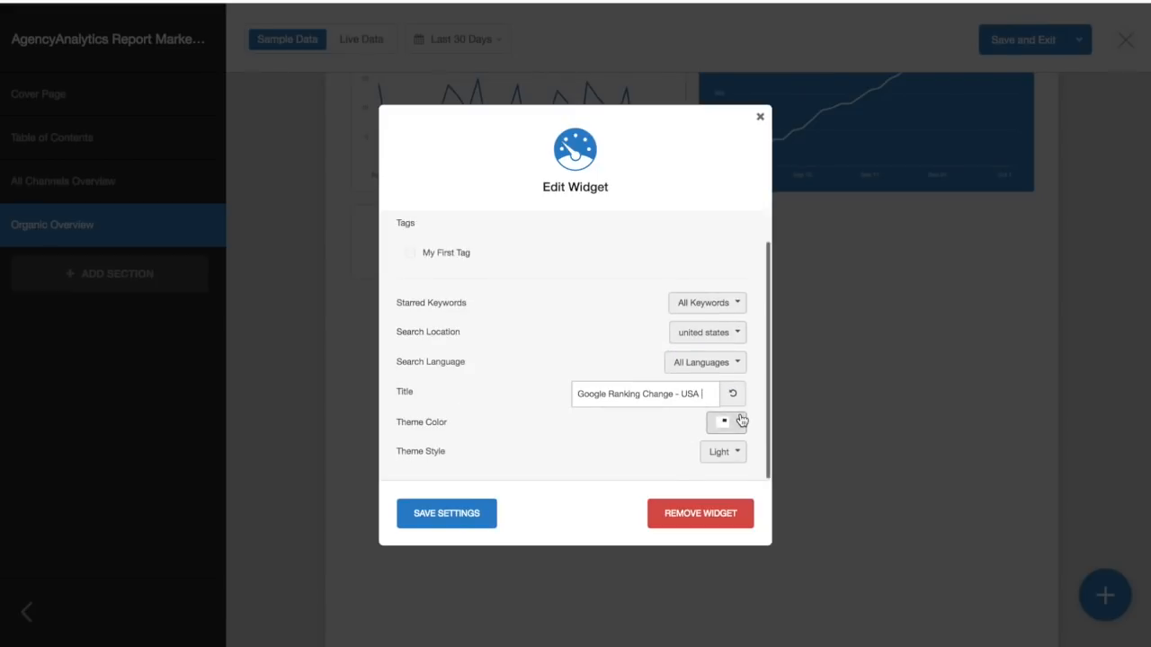
pyautogui.click(429, 529)
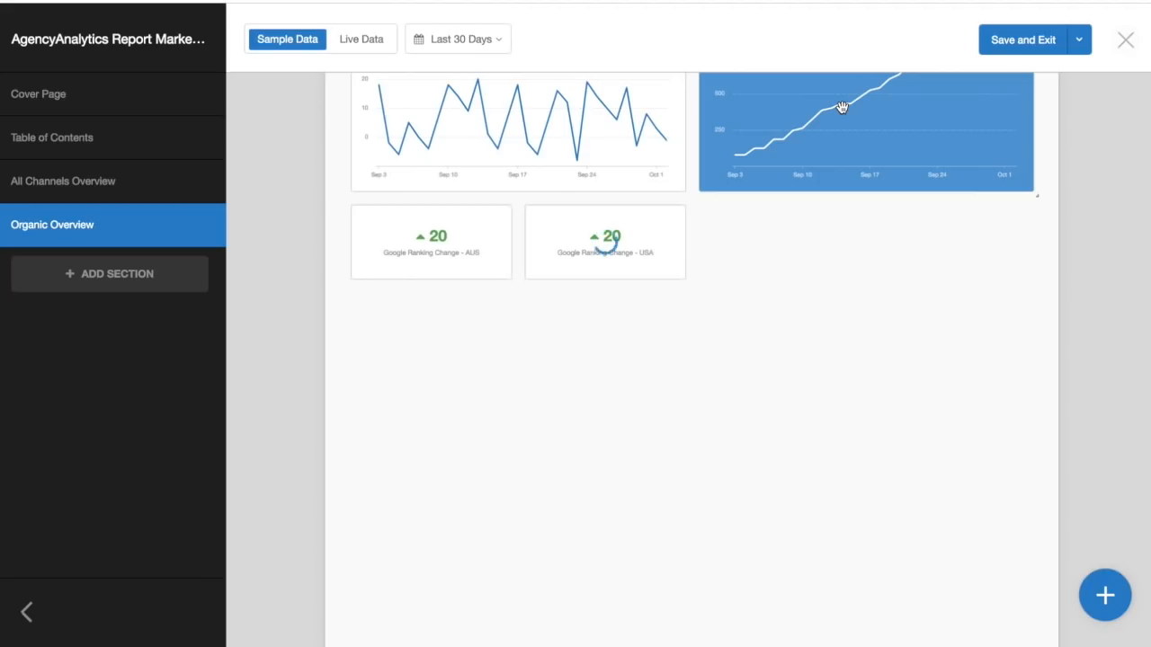
# Step: Add the Analytics Channels Goal Completions stat, place it beside the USA ranking stat and widen it to match
pyautogui.scroll(7, 841, 106)
pyautogui.scroll(-6, 568, 456)
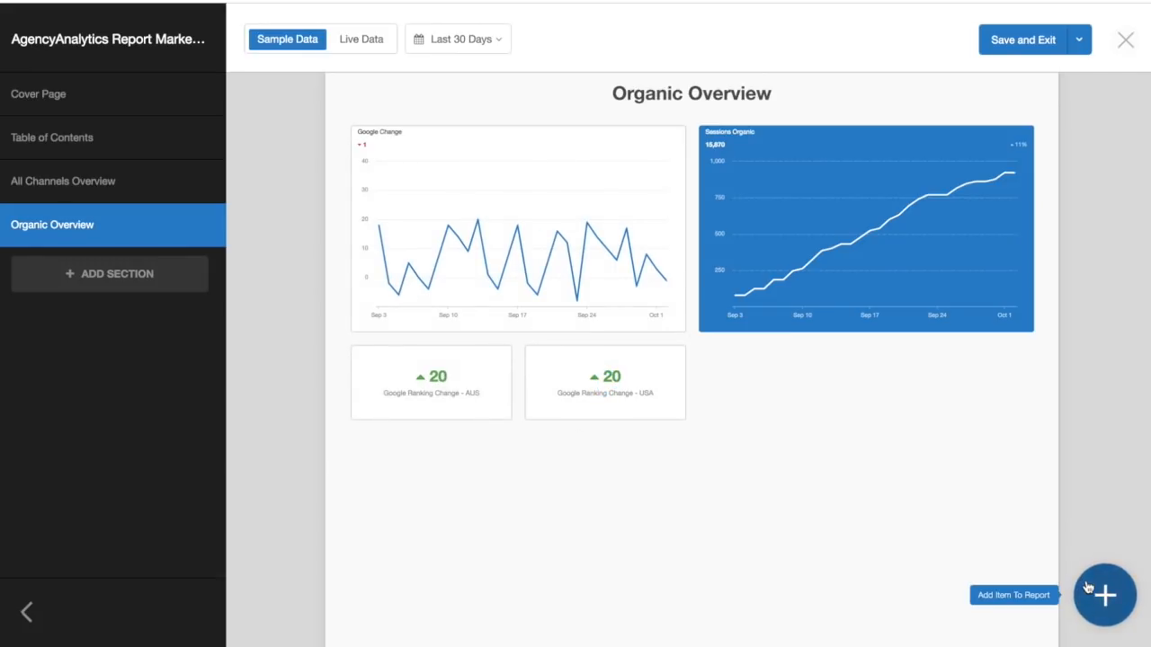
pyautogui.click(1133, 605)
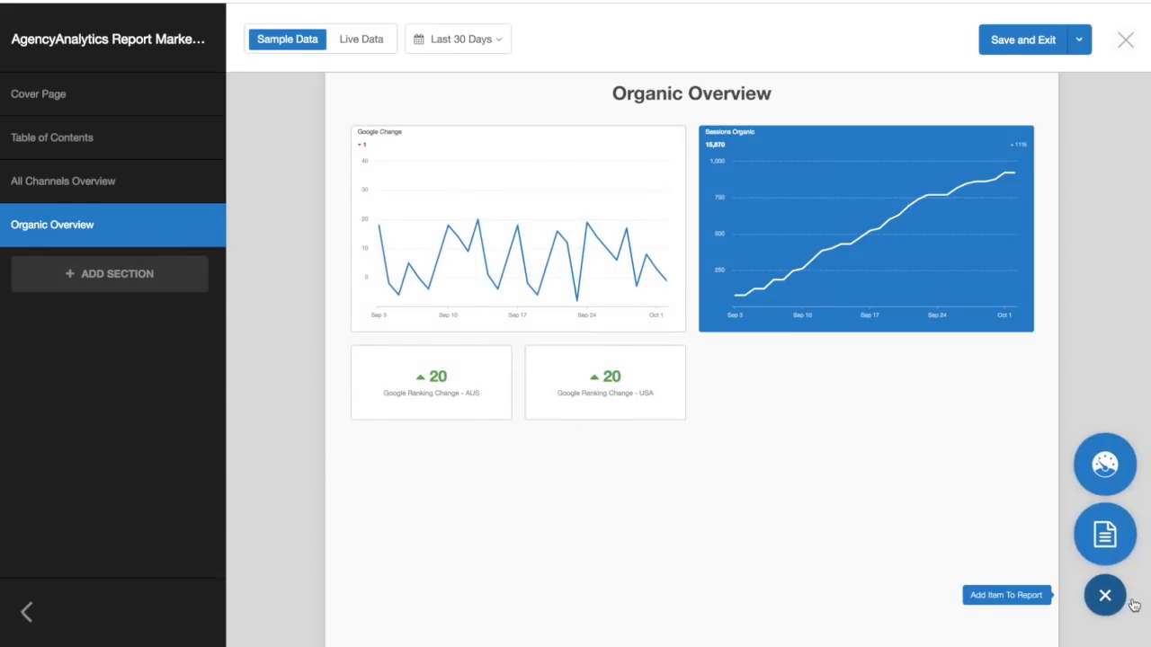
pyautogui.click(1113, 463)
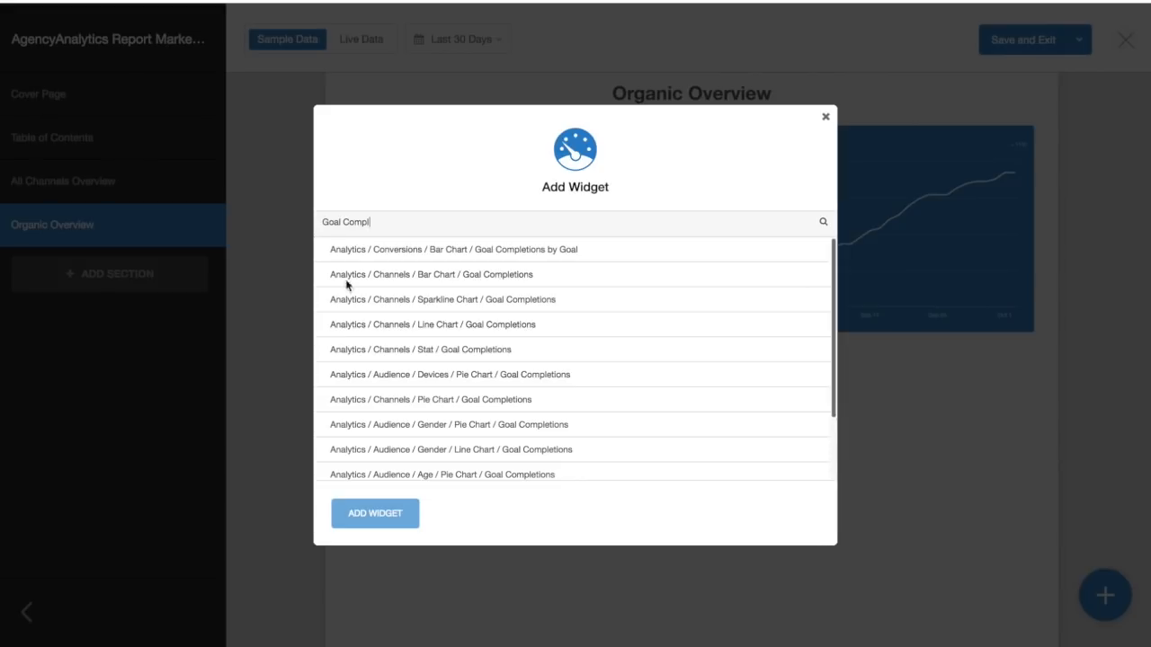
pyautogui.click(436, 351)
pyautogui.click(375, 513)
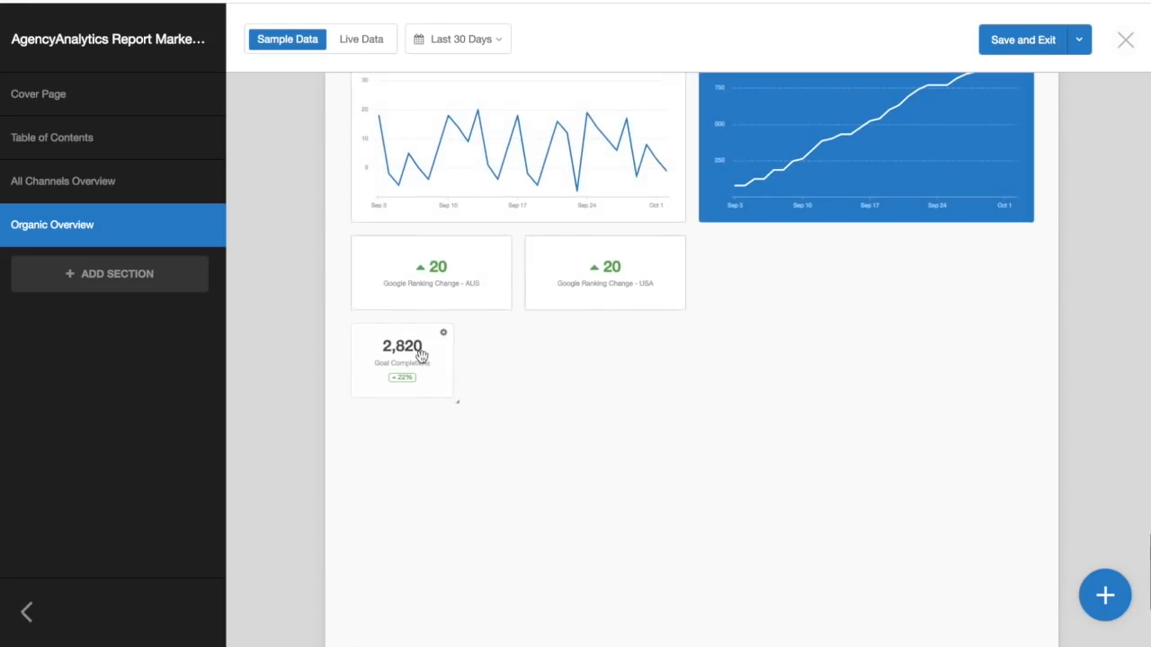
pyautogui.moveTo(424, 360); pyautogui.dragTo(760, 263)
pyautogui.moveTo(807, 313); pyautogui.dragTo(890, 313)
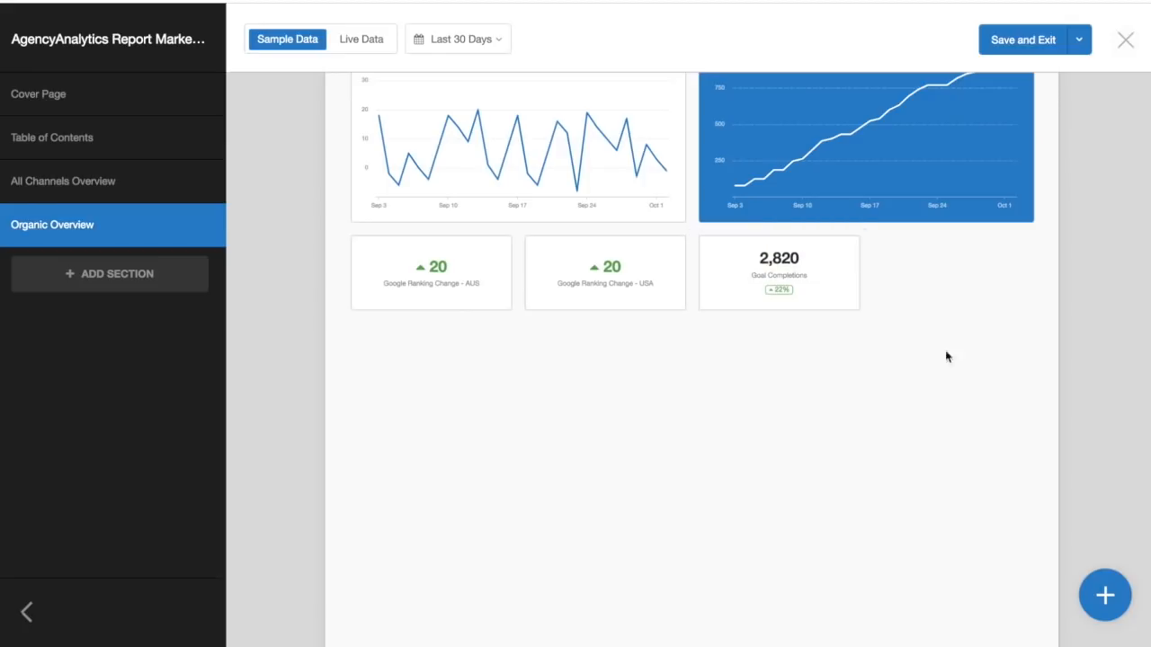
# Step: Add the Google Mobile Ranking Change stat, place it beside the Goal Completions stat and widen it to fill the row
pyautogui.click(1106, 595)
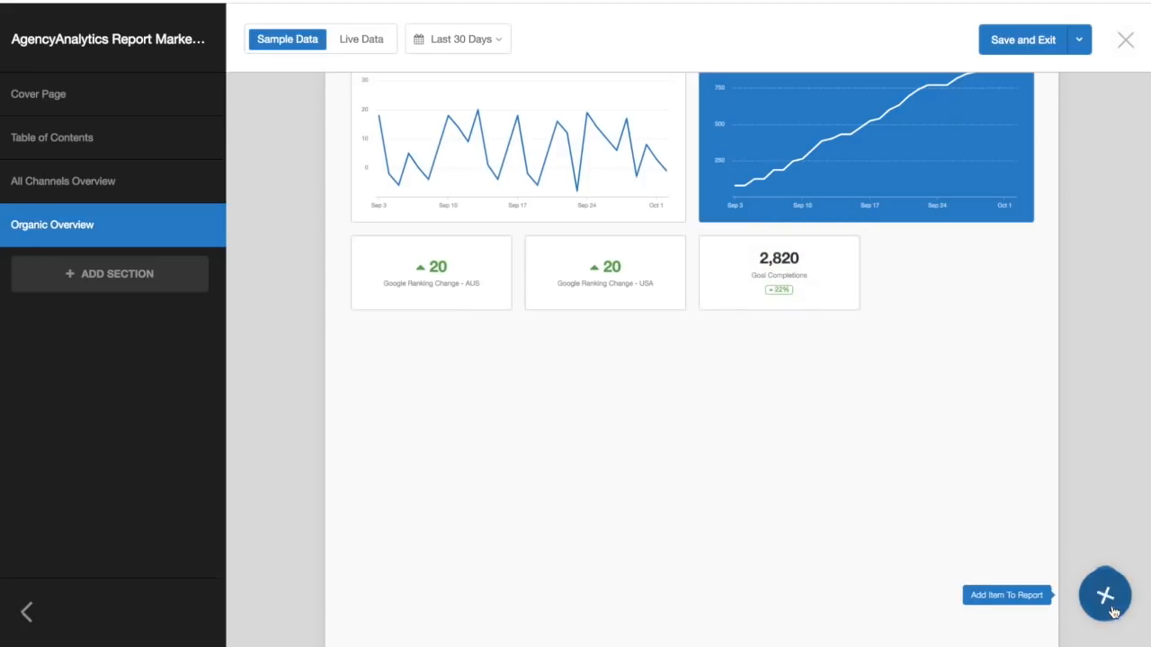
pyautogui.click(1104, 486)
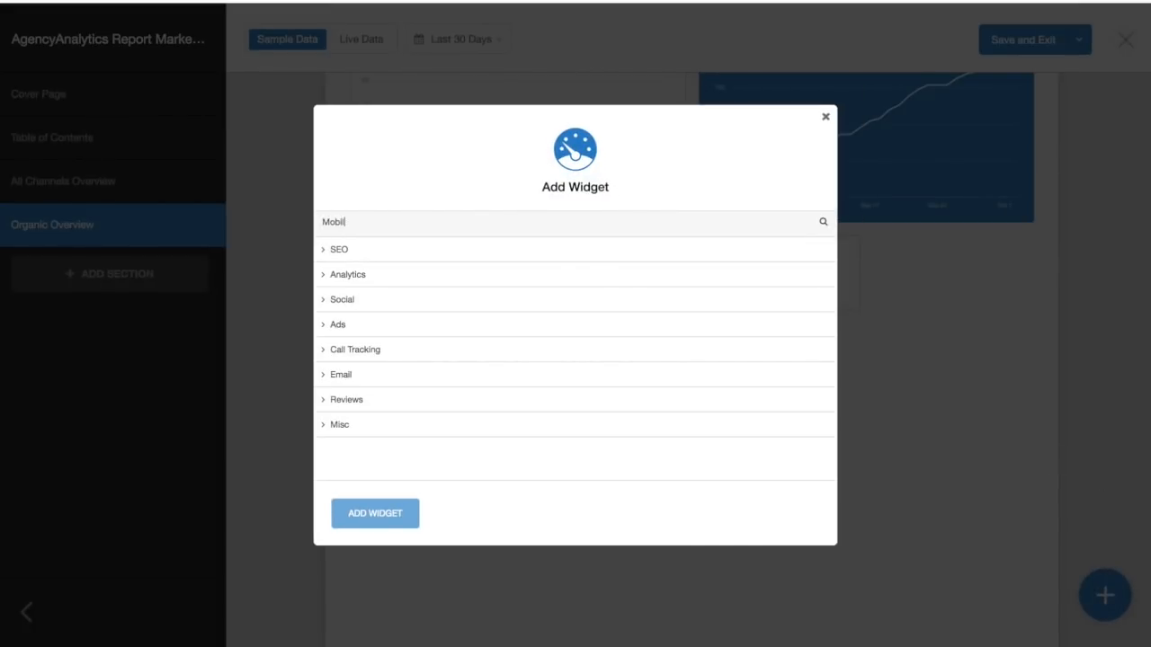
pyautogui.press('BackSpace')
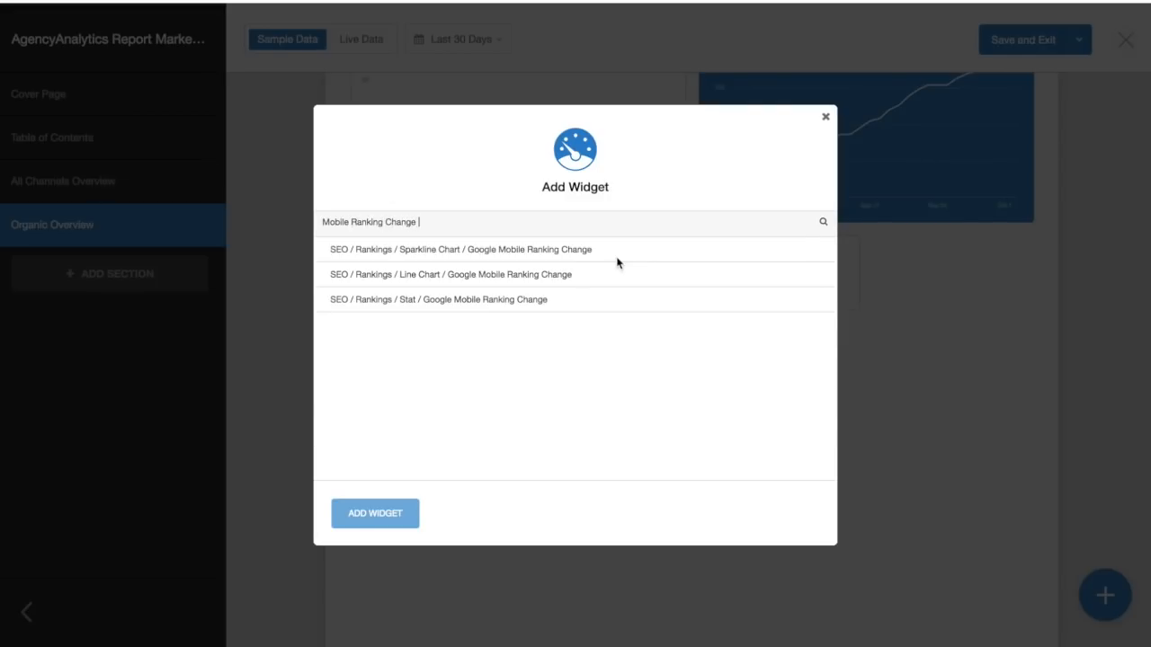
pyautogui.click(594, 304)
pyautogui.click(343, 510)
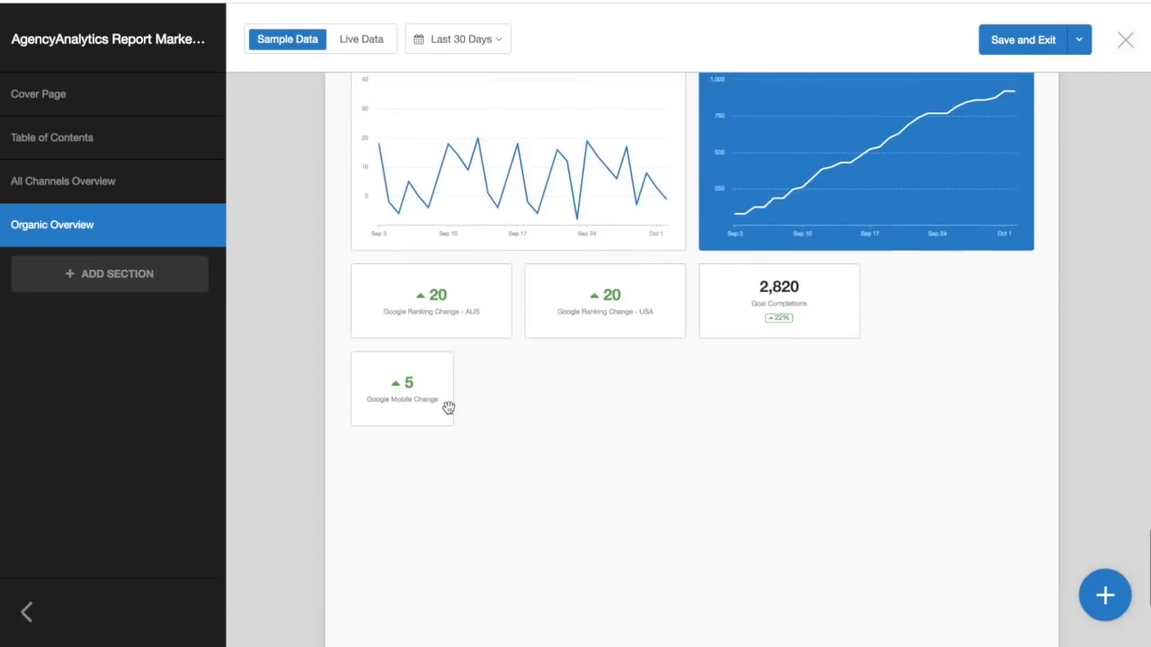
pyautogui.moveTo(447, 407); pyautogui.dragTo(979, 365)
pyautogui.moveTo(872, 308); pyautogui.dragTo(1056, 343)
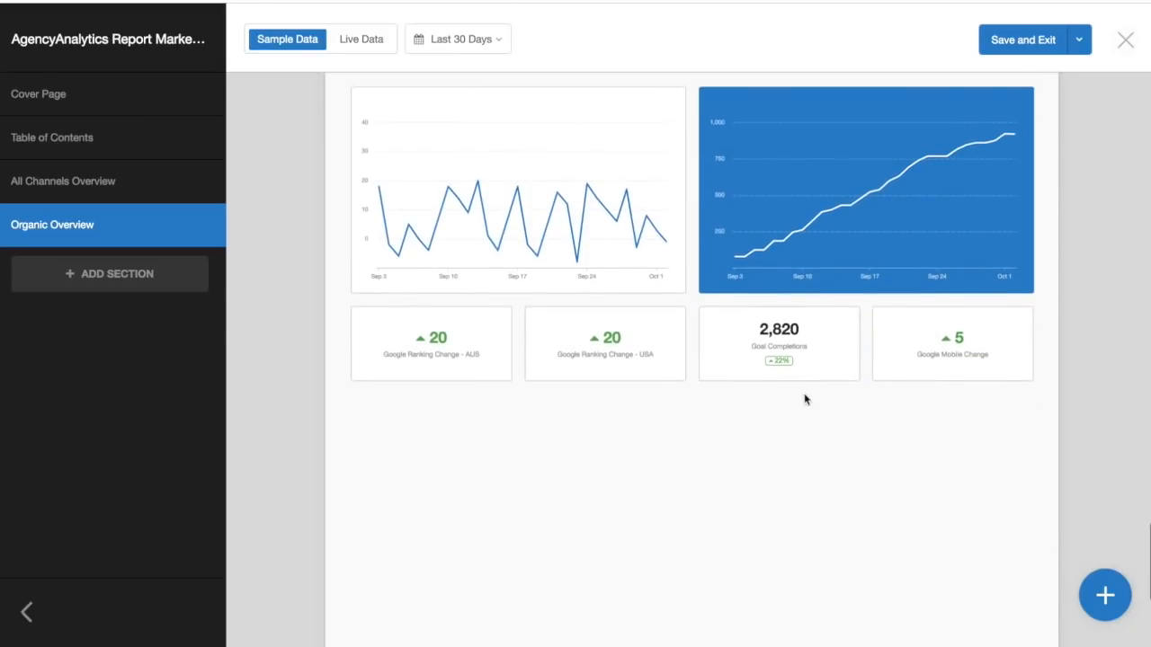
# Step: Add the Backlinks New / Lost Links stacked column chart below the stats and make it taller
pyautogui.click(1105, 595)
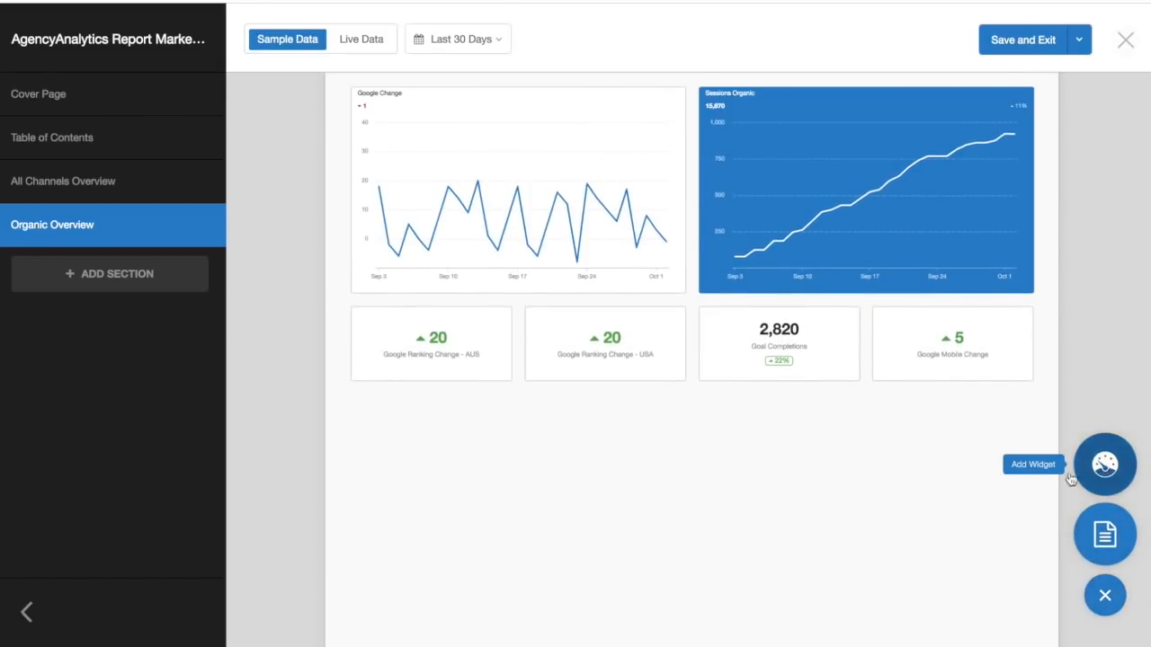
pyautogui.click(1105, 462)
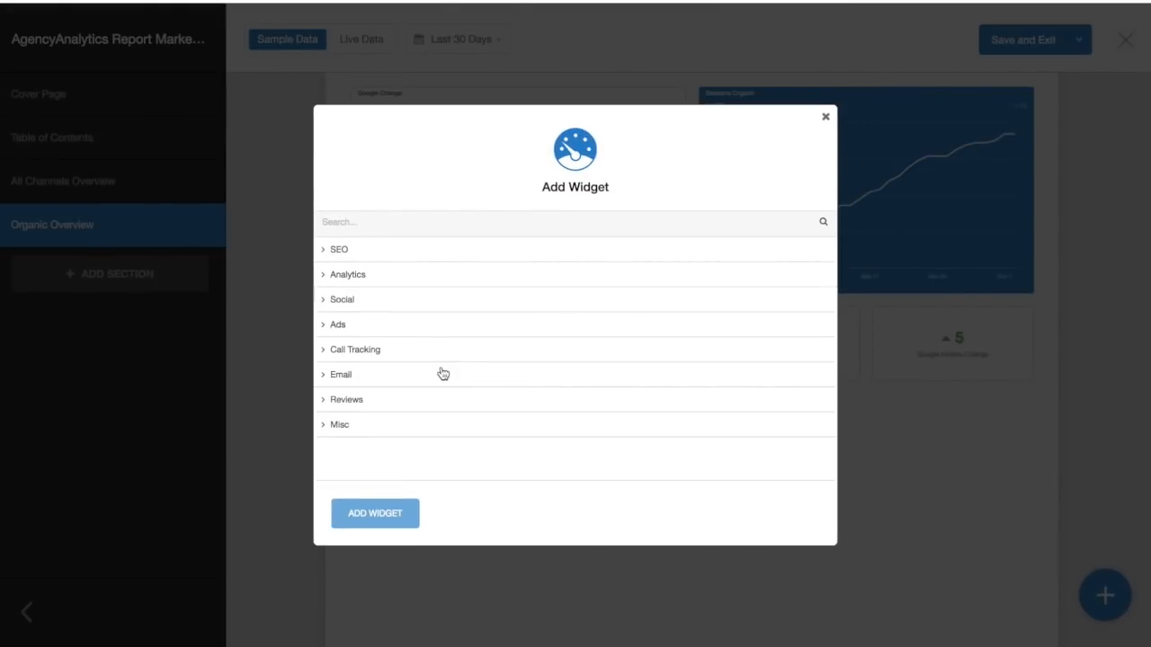
pyautogui.click(346, 248)
pyautogui.click(351, 303)
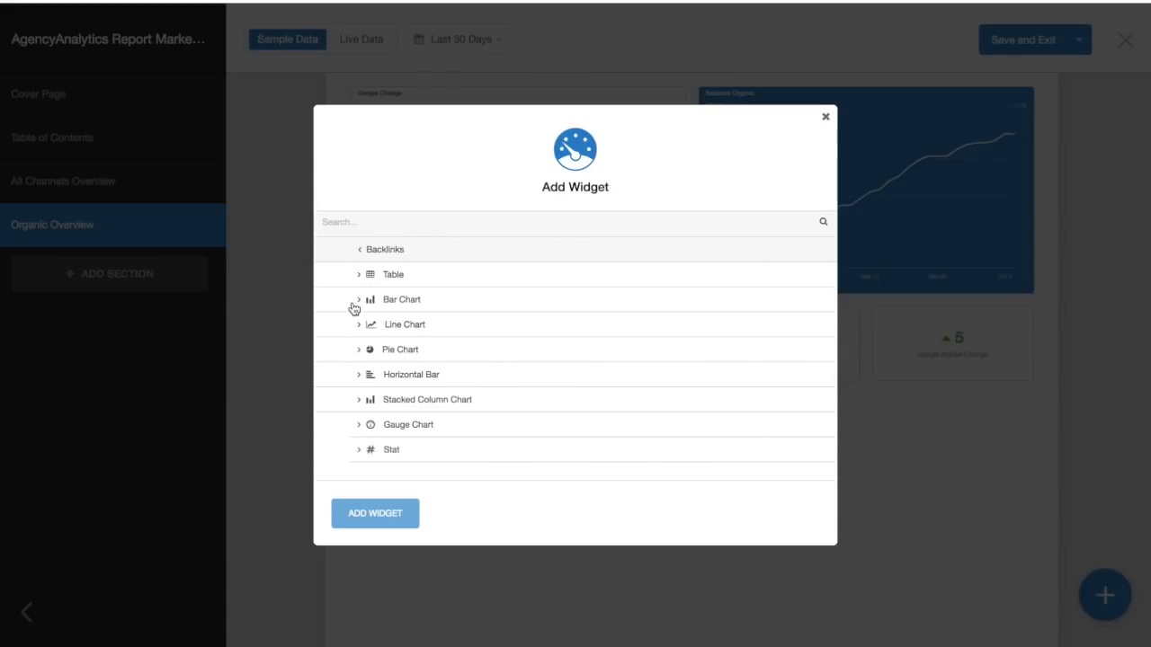
pyautogui.click(364, 401)
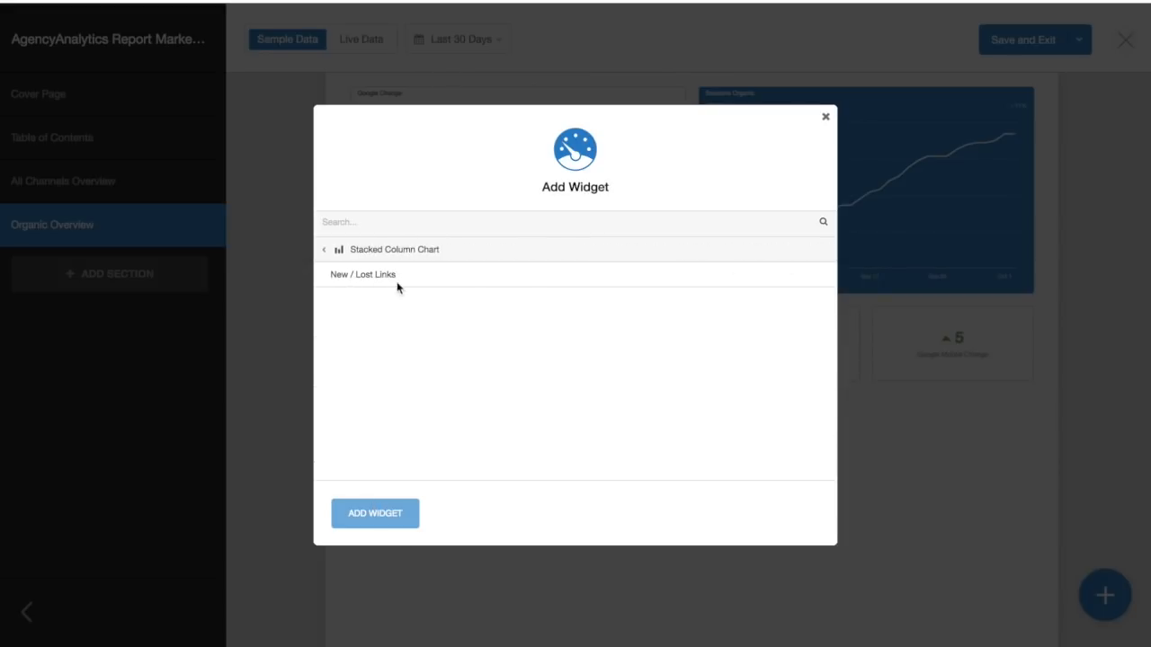
pyautogui.click(390, 279)
pyautogui.click(377, 511)
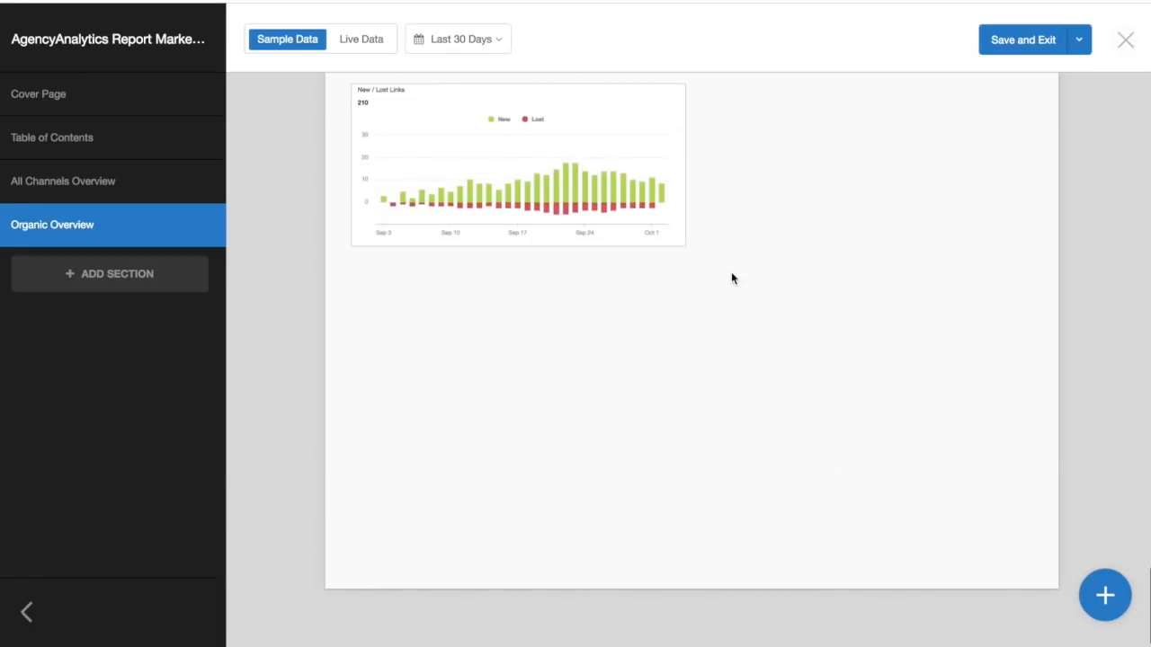
pyautogui.scroll(2, 731, 272)
pyautogui.moveTo(688, 393); pyautogui.dragTo(724, 434)
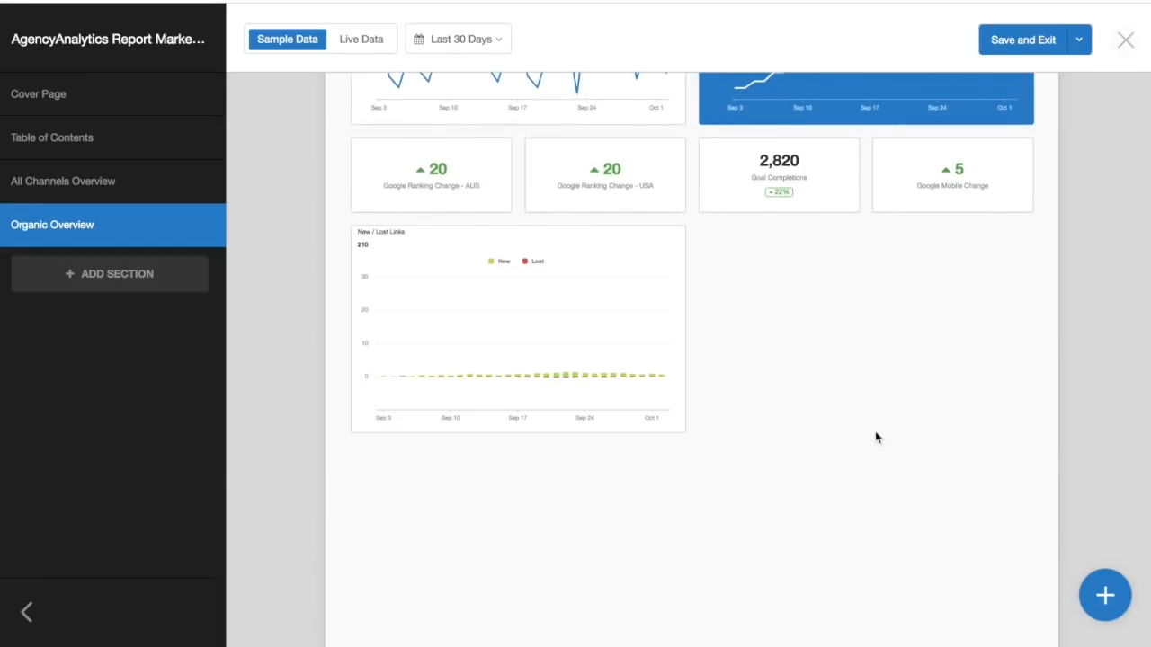
# Step: Add the SEO Top Pages horizontal bar widget to the Organic Overview section
pyautogui.click(1106, 595)
pyautogui.click(1110, 464)
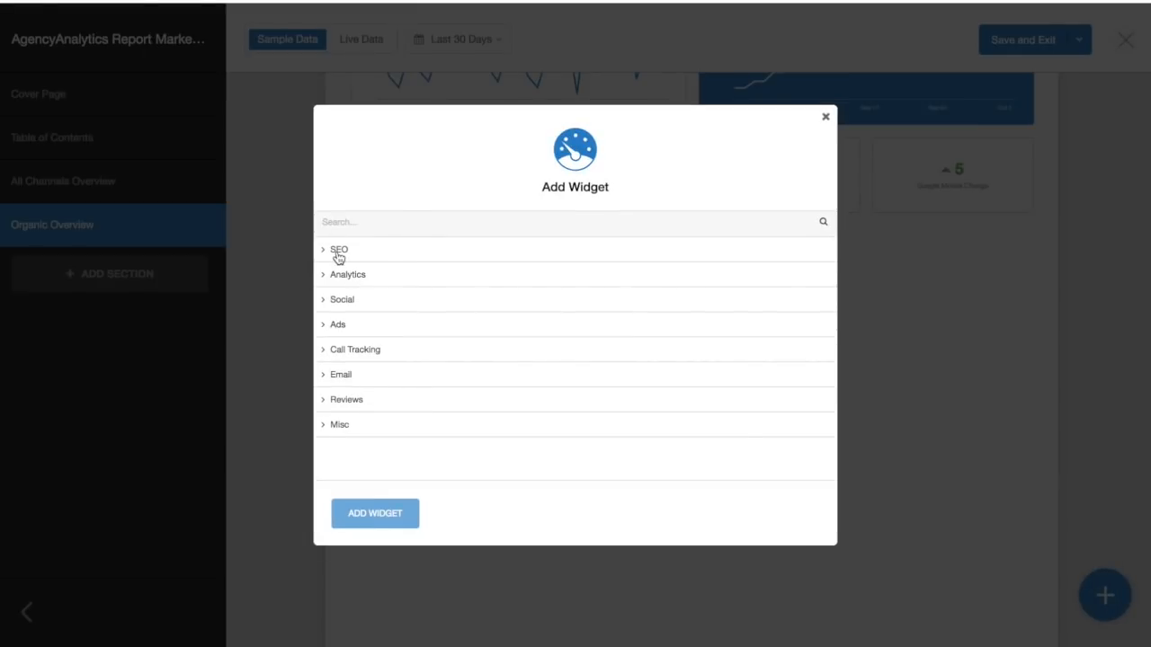
pyautogui.click(339, 254)
pyautogui.click(405, 345)
pyautogui.click(396, 301)
pyautogui.click(386, 276)
pyautogui.click(429, 281)
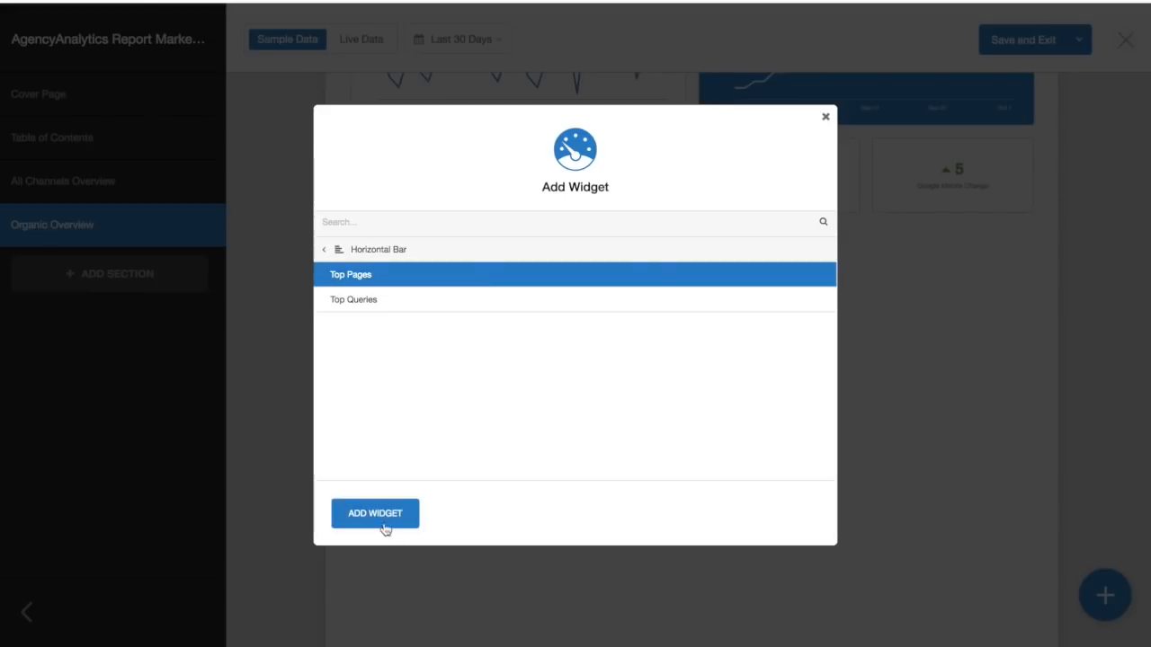
pyautogui.click(385, 529)
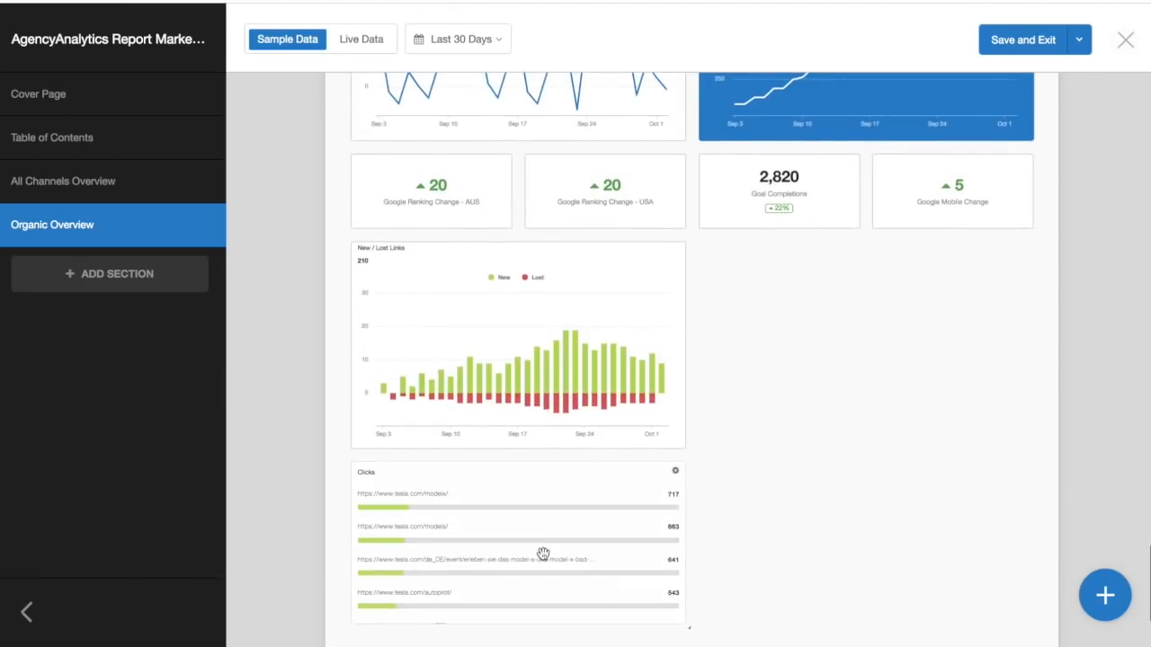
# Step: Place the Clicks widget beside New / Lost Links at equal height, keeping the Google Mobile Change stat in the stats row
pyautogui.moveTo(543, 553); pyautogui.dragTo(1022, 386)
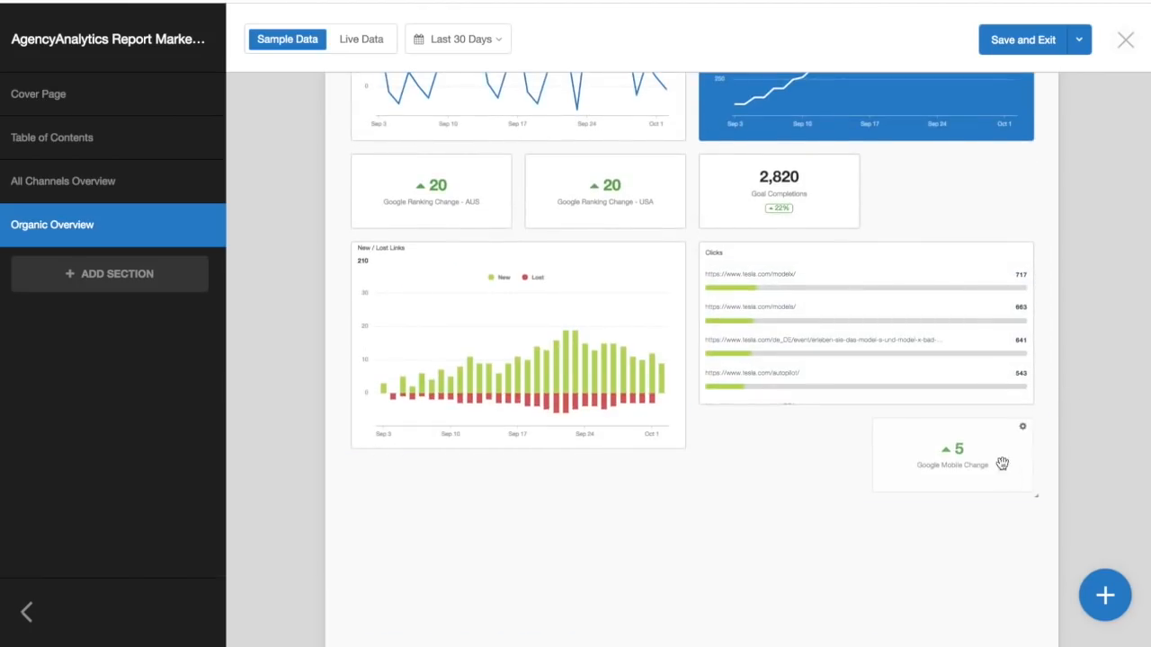
pyautogui.moveTo(1002, 463); pyautogui.dragTo(989, 225)
pyautogui.moveTo(1036, 410); pyautogui.dragTo(1036, 441)
pyautogui.scroll(-5, 832, 510)
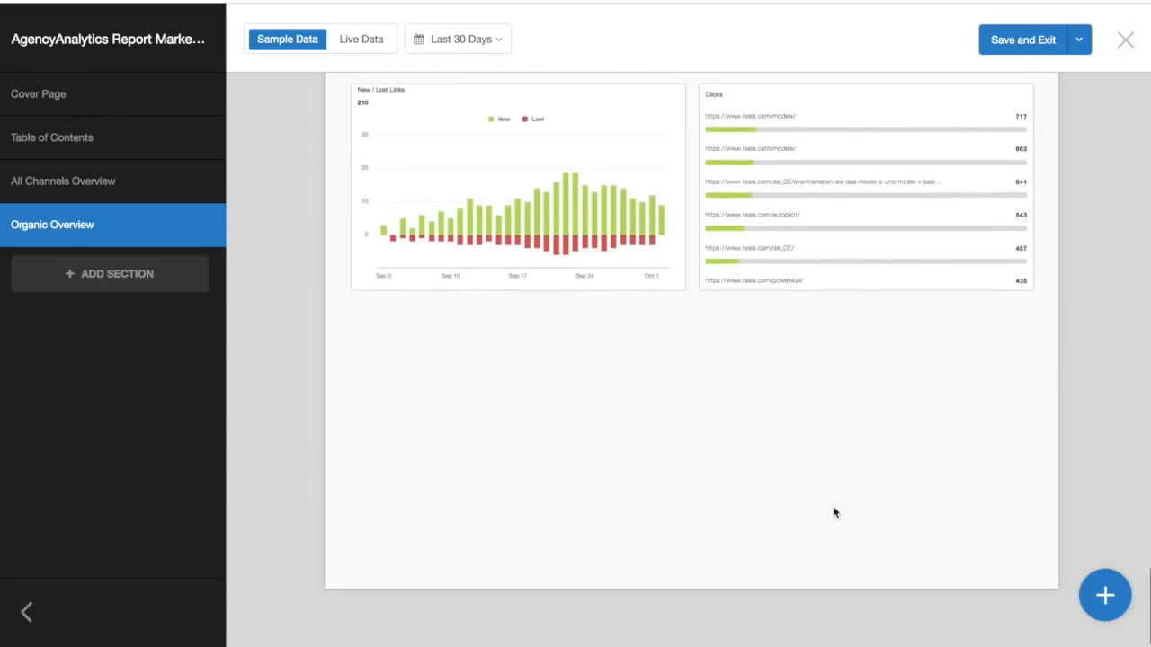
pyautogui.scroll(4, 835, 511)
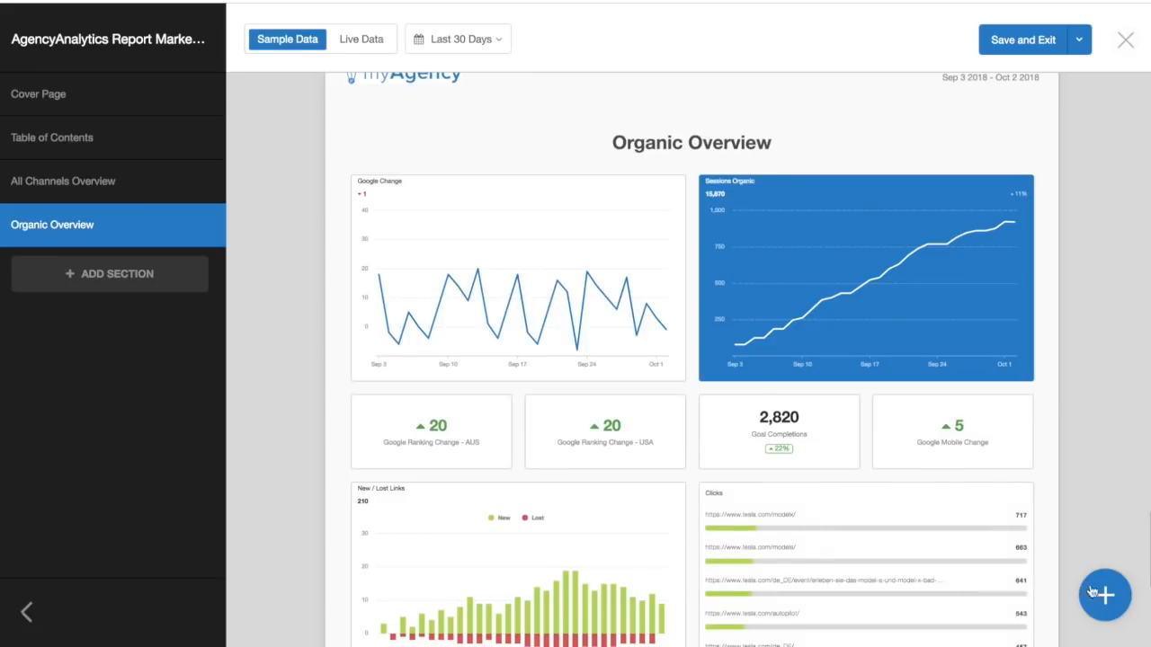
# Step: Add the Rankings All Keywords table to the Organic Overview section and review the section's layout
pyautogui.click(1115, 608)
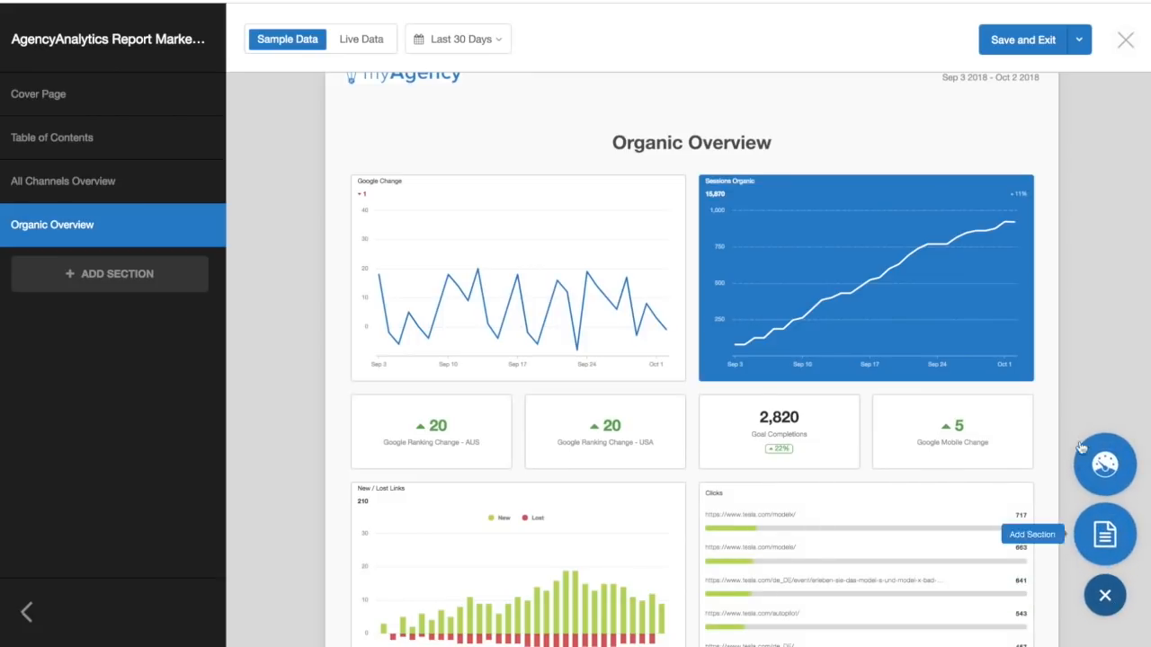
pyautogui.click(1105, 463)
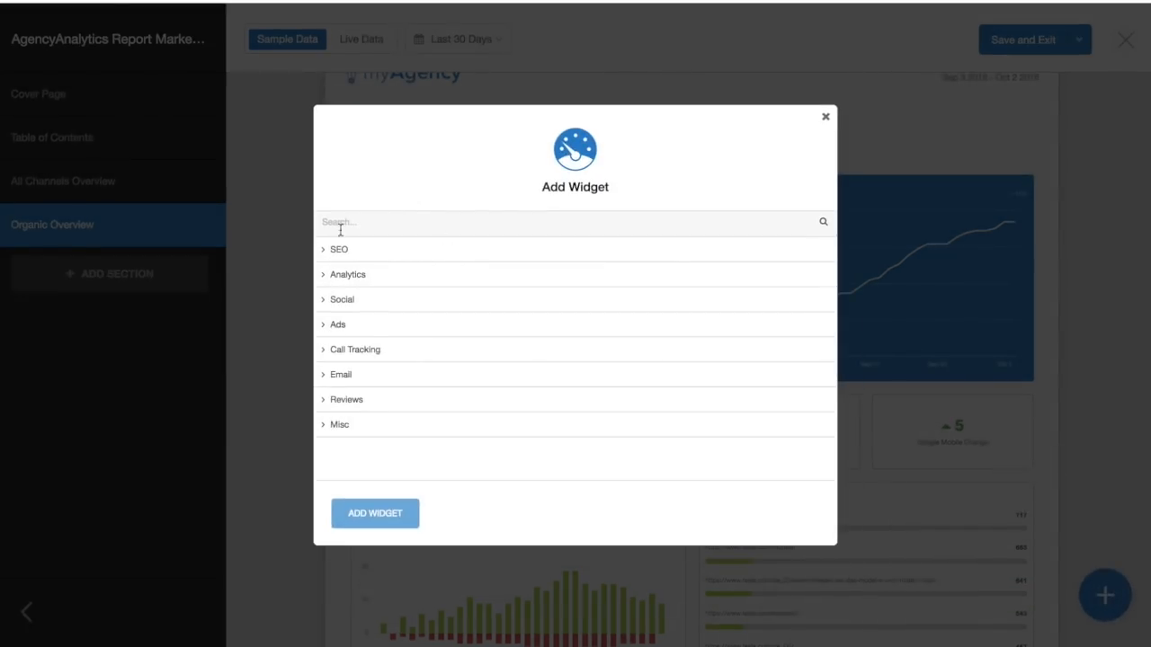
pyautogui.click(341, 260)
pyautogui.click(414, 279)
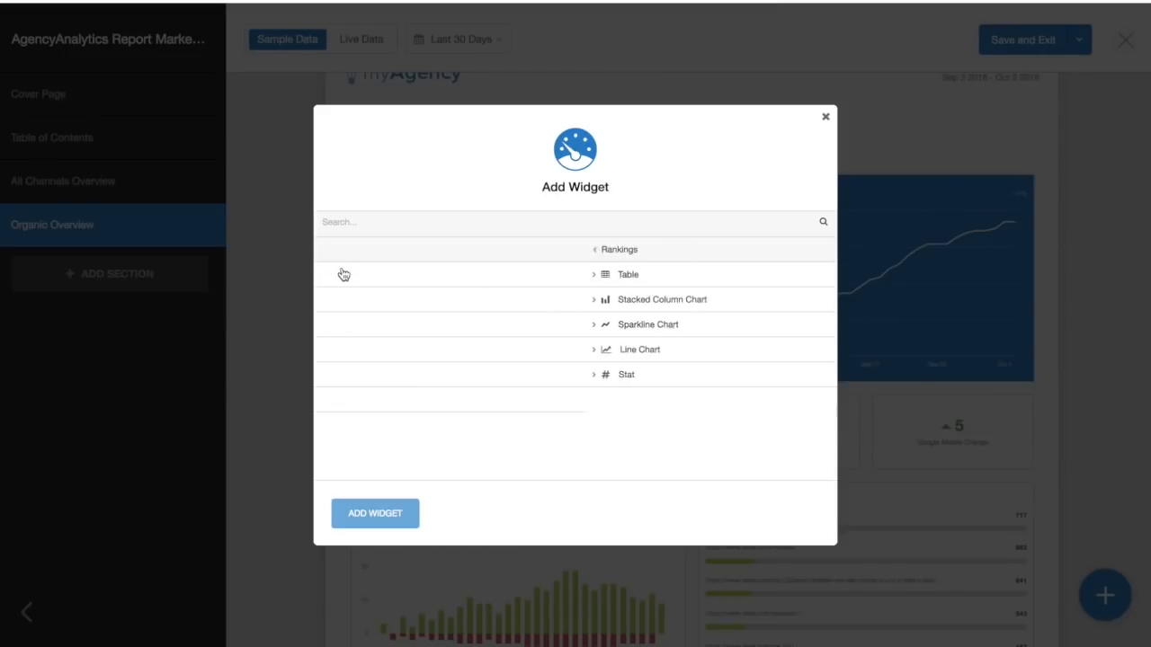
pyautogui.click(395, 281)
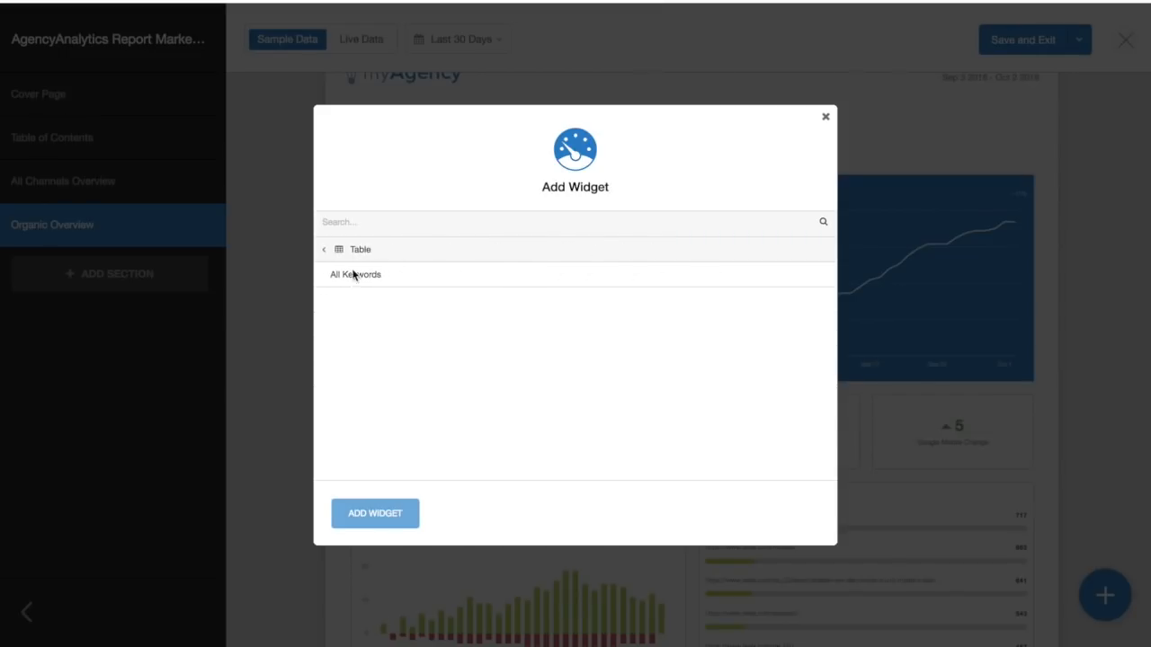
pyautogui.click(354, 274)
pyautogui.click(363, 516)
pyautogui.scroll(10, 775, 487)
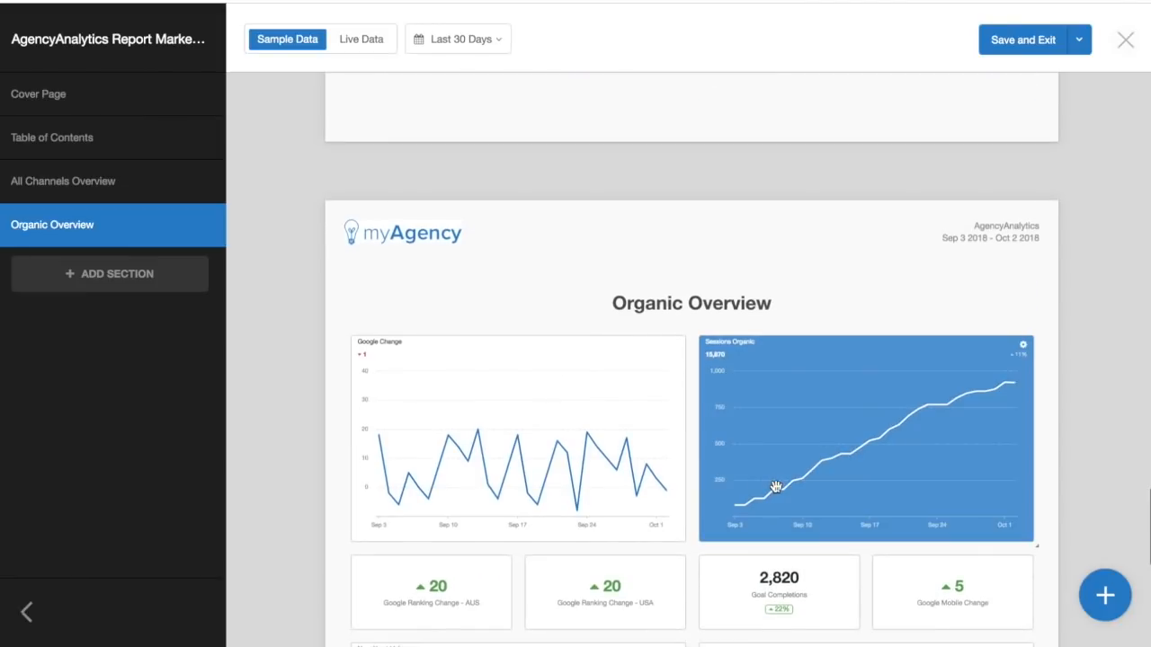
pyautogui.scroll(-1, 775, 486)
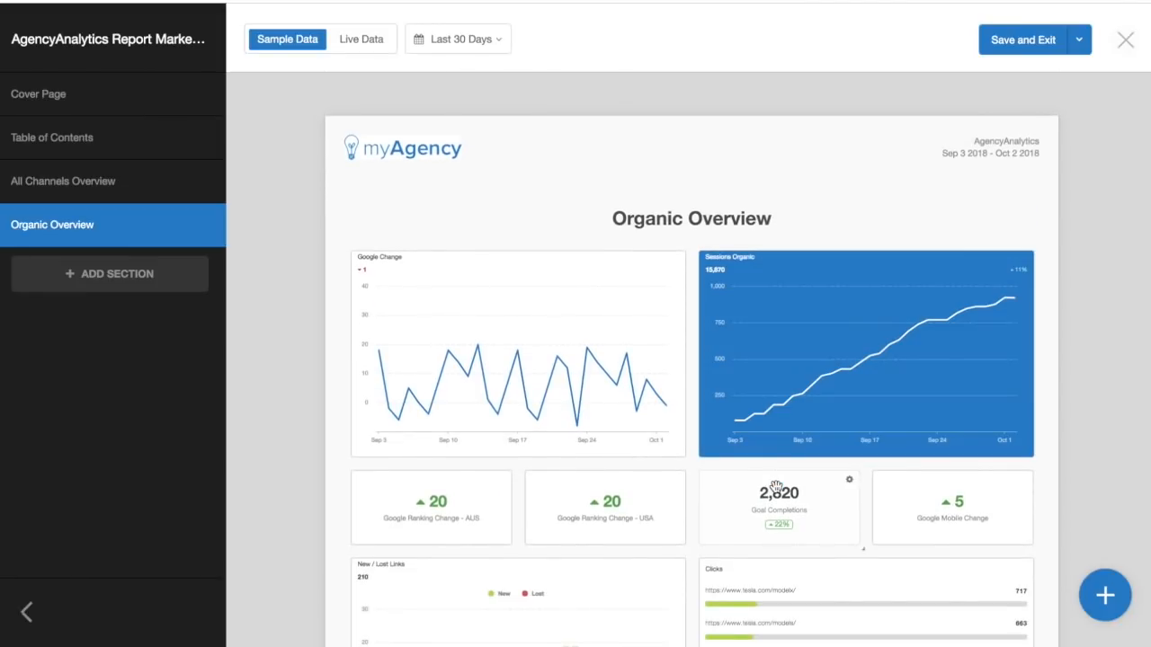
pyautogui.scroll(-5, 775, 486)
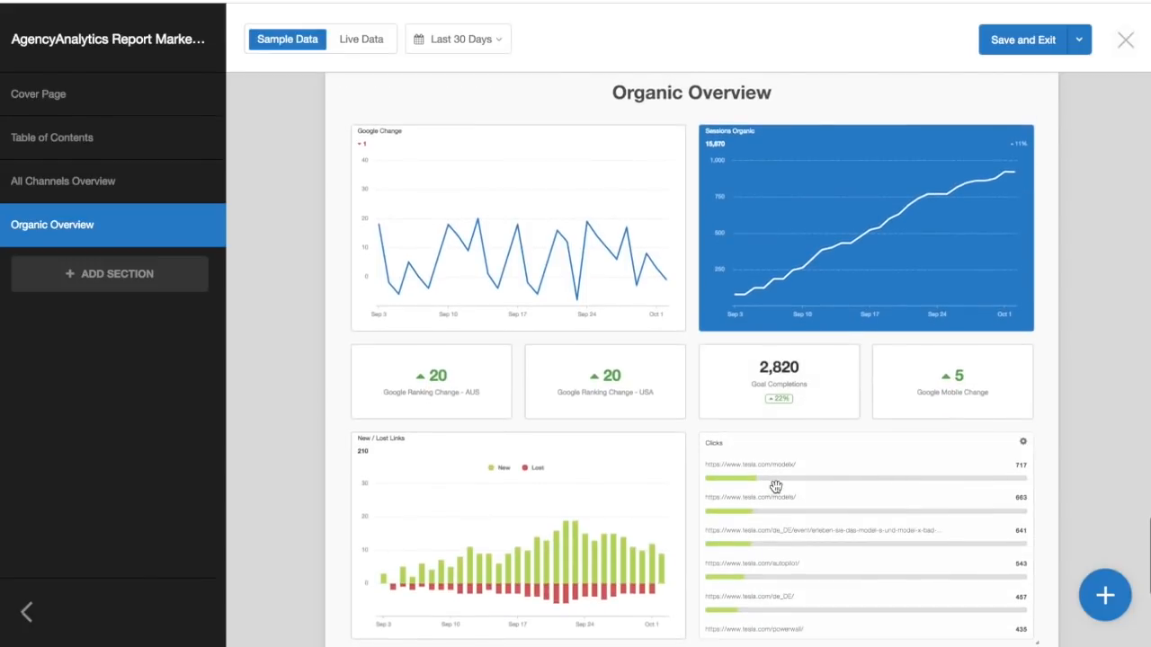
pyautogui.scroll(4, 572, 471)
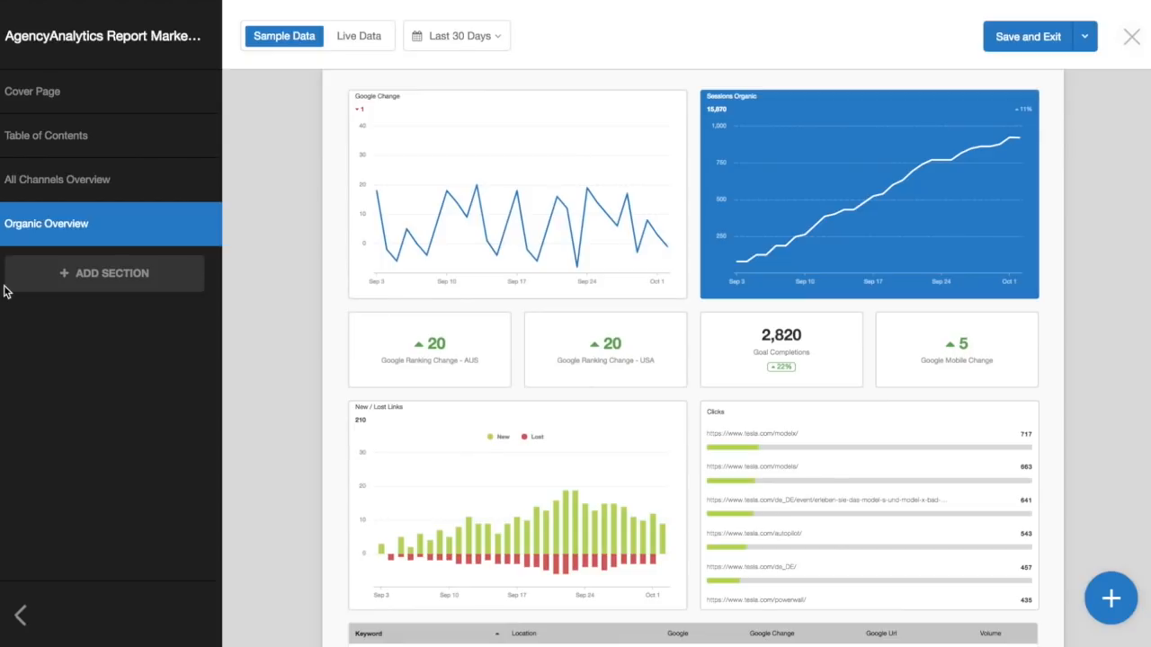
# Step: Add the Campaign Dashboard from the miscellaneous items as a new report section
pyautogui.click(114, 273)
pyautogui.scroll(-1, 604, 318)
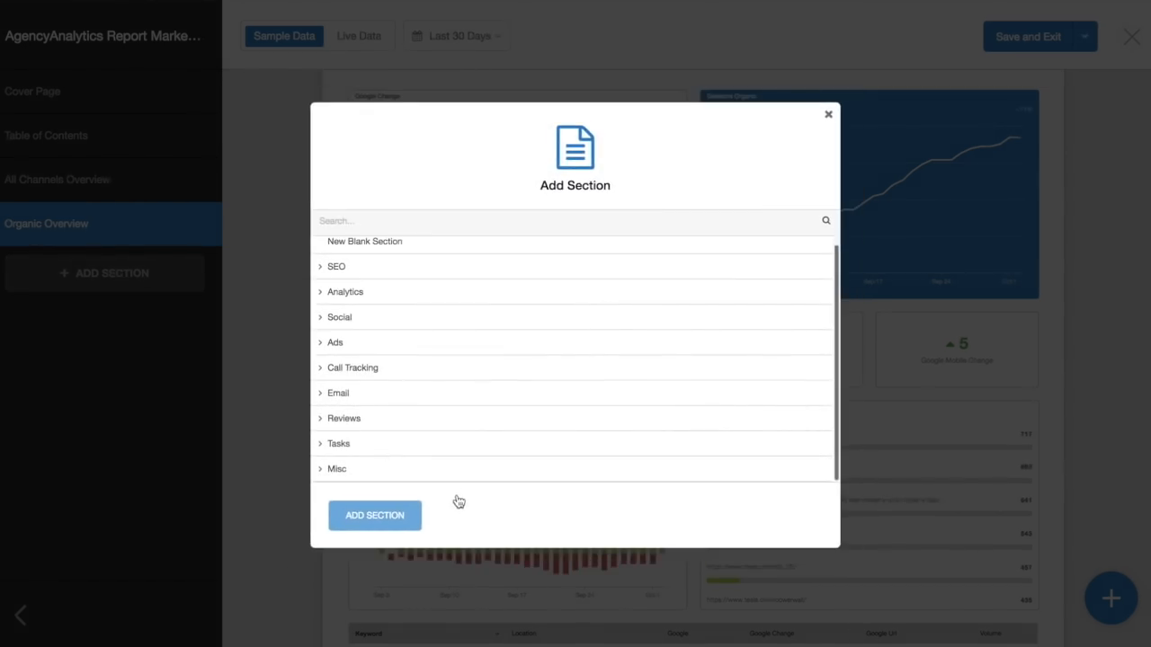
pyautogui.click(349, 469)
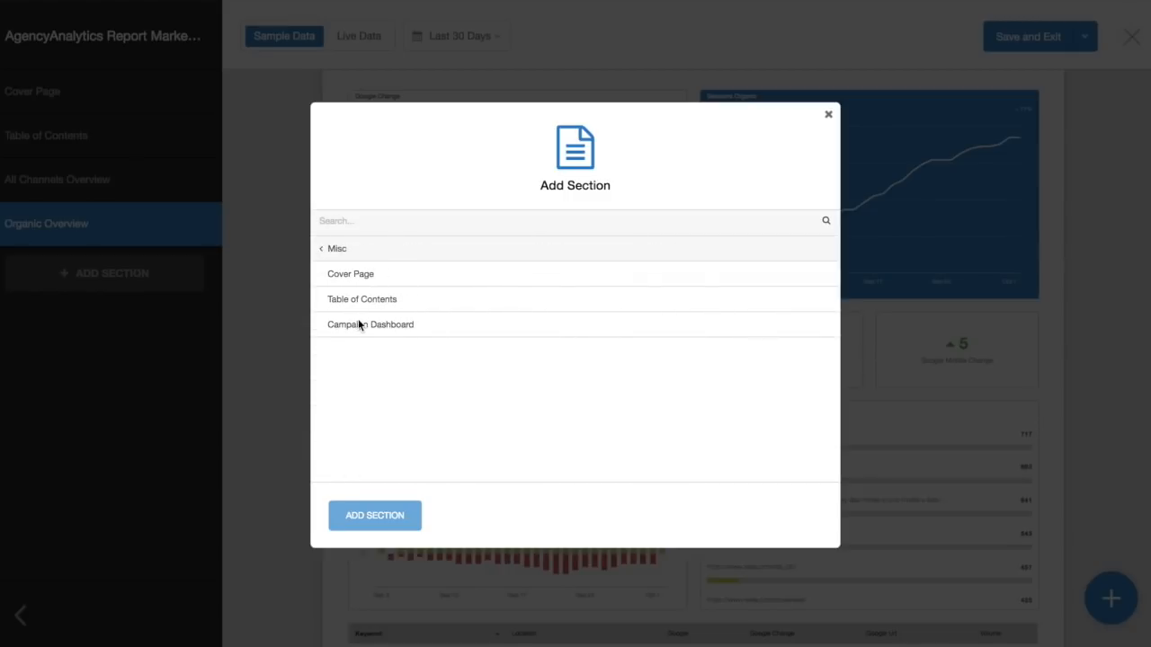
pyautogui.click(369, 326)
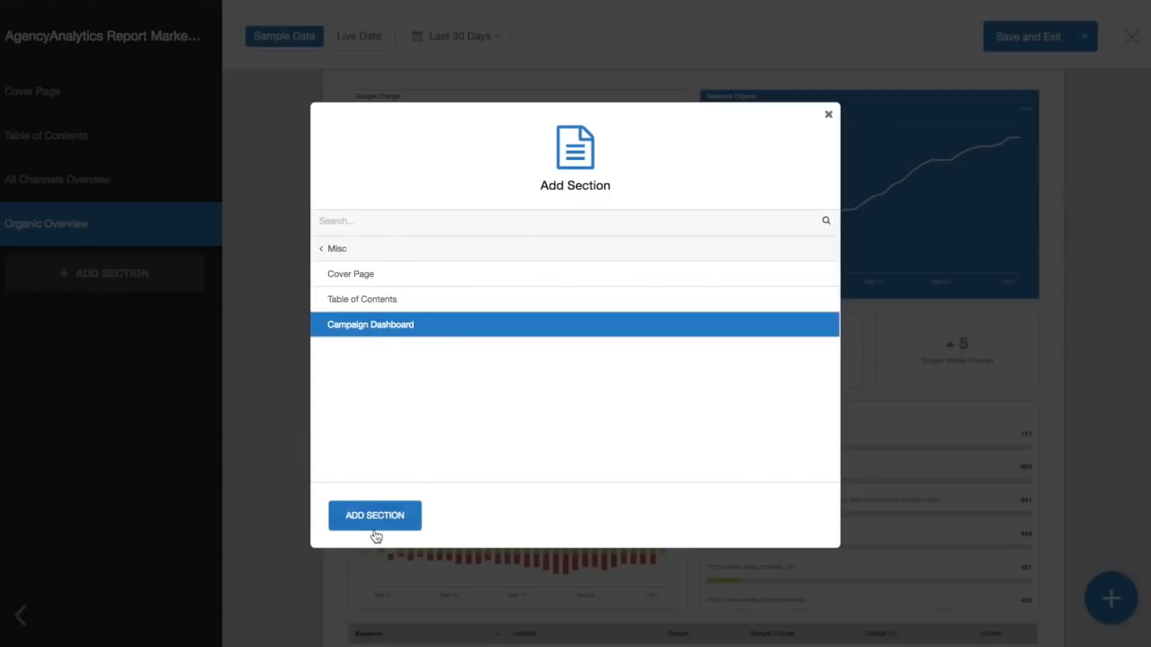
pyautogui.click(349, 517)
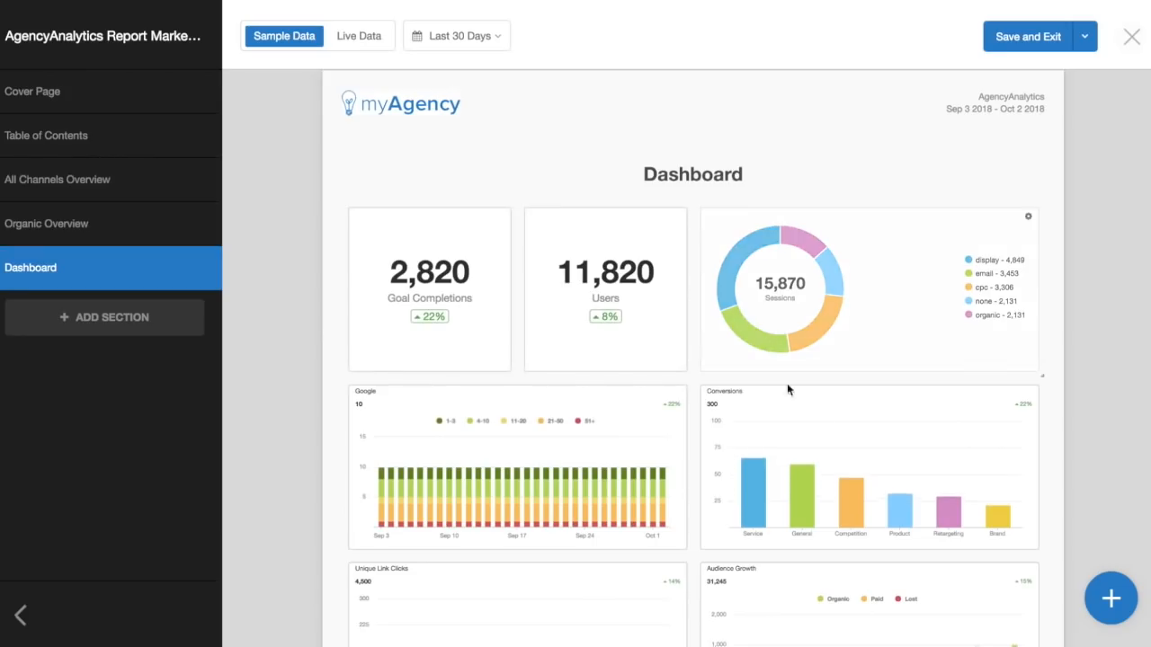
# Step: Retitle the Dashboard section "Marketing Overview"
pyautogui.scroll(-5, 787, 383)
pyautogui.scroll(4, 787, 383)
pyautogui.scroll(3, 787, 383)
pyautogui.click(688, 241)
pyautogui.doubleClick(688, 241)
pyautogui.write('ar')
pyautogui.press('BackSpace')
pyautogui.press('BackSpace')
pyautogui.write('Marketing OVer')
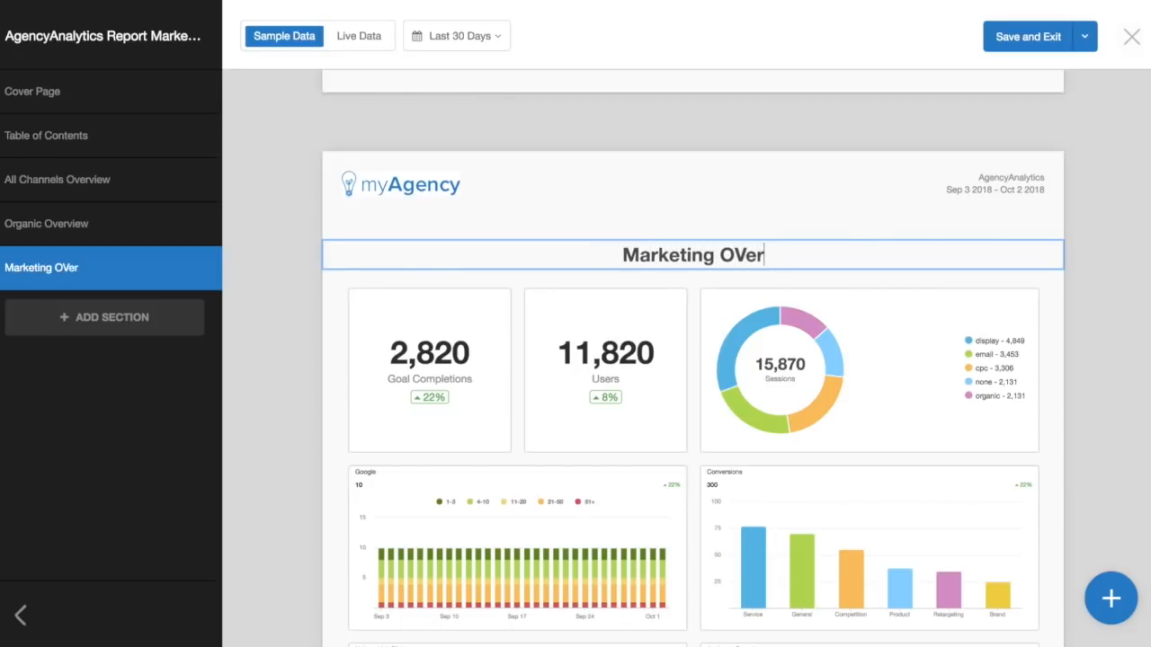
pyautogui.press('BackSpace')
pyautogui.press('BackSpace')
pyautogui.press('BackSpace')
pyautogui.write('verview')
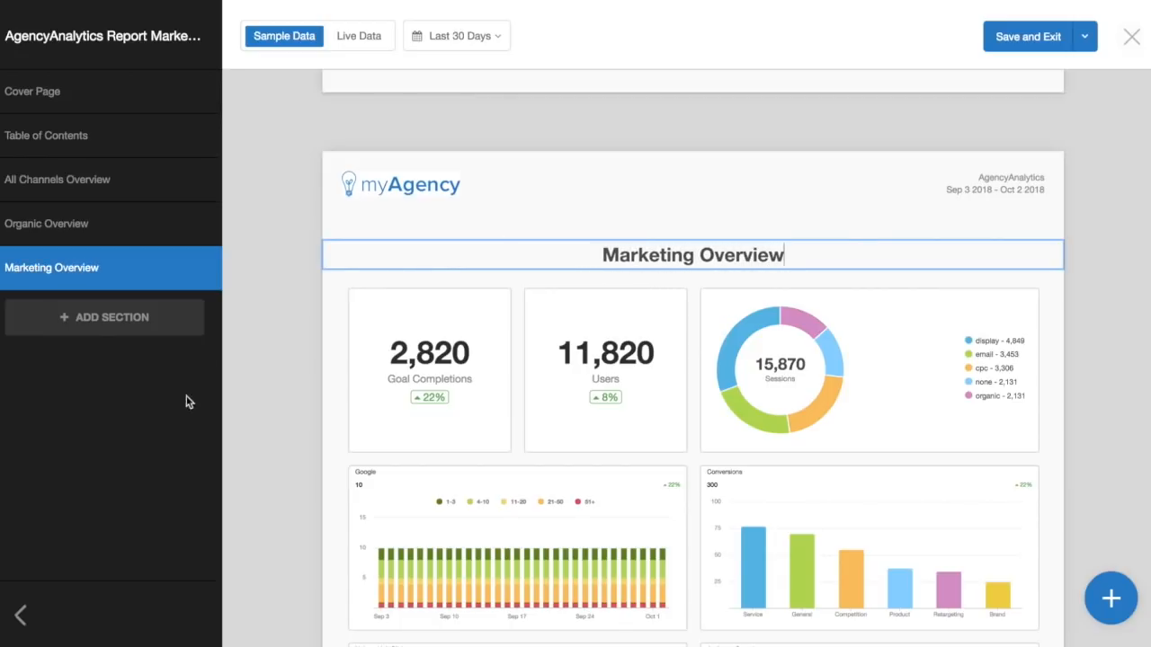
pyautogui.click(176, 439)
# Step: Move the Marketing Overview section directly after the Table of Contents and hide the section list to review the whole report
pyautogui.moveTo(41, 277); pyautogui.dragTo(27, 171)
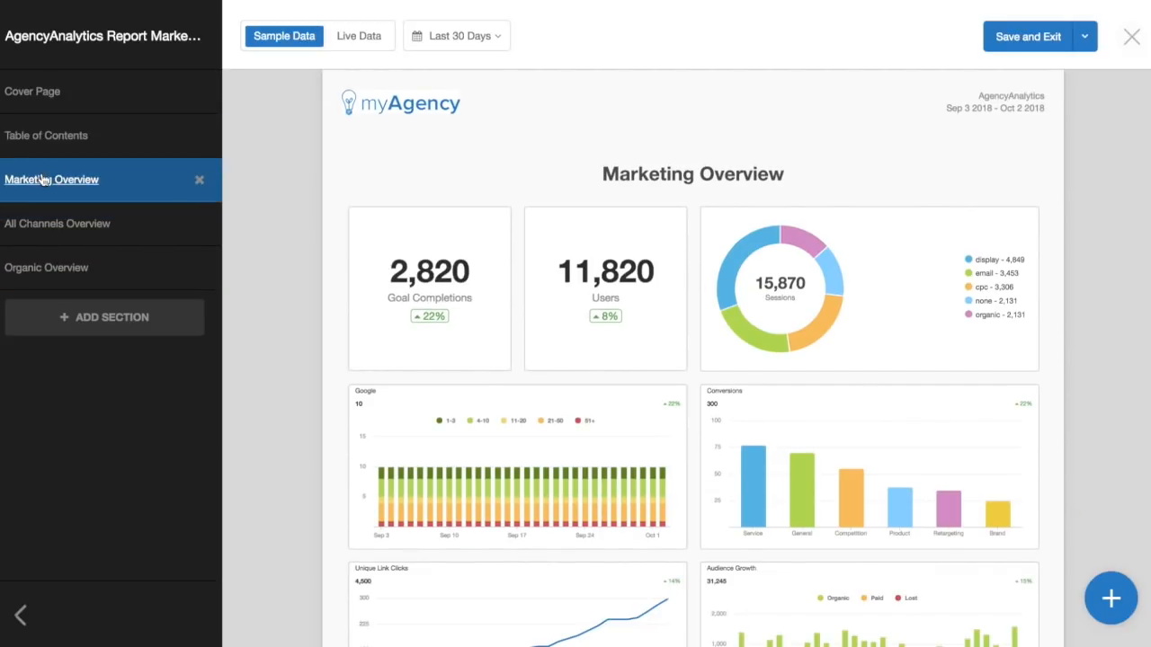
pyautogui.click(19, 617)
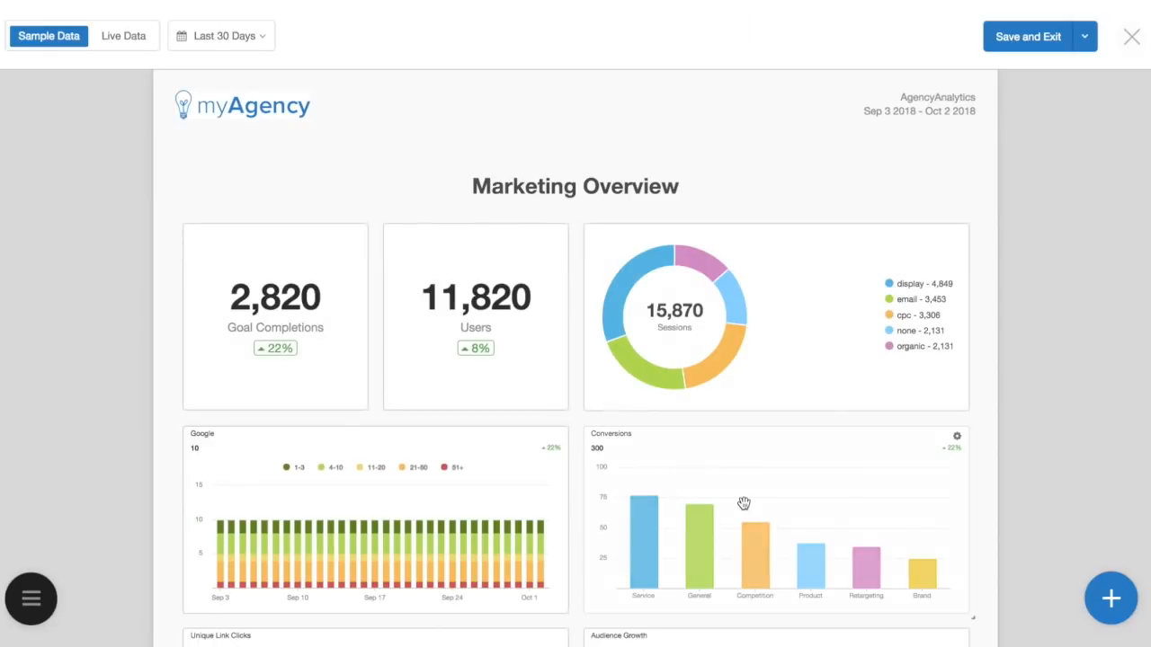
pyautogui.scroll(-3, 744, 486)
pyautogui.scroll(-15, 744, 503)
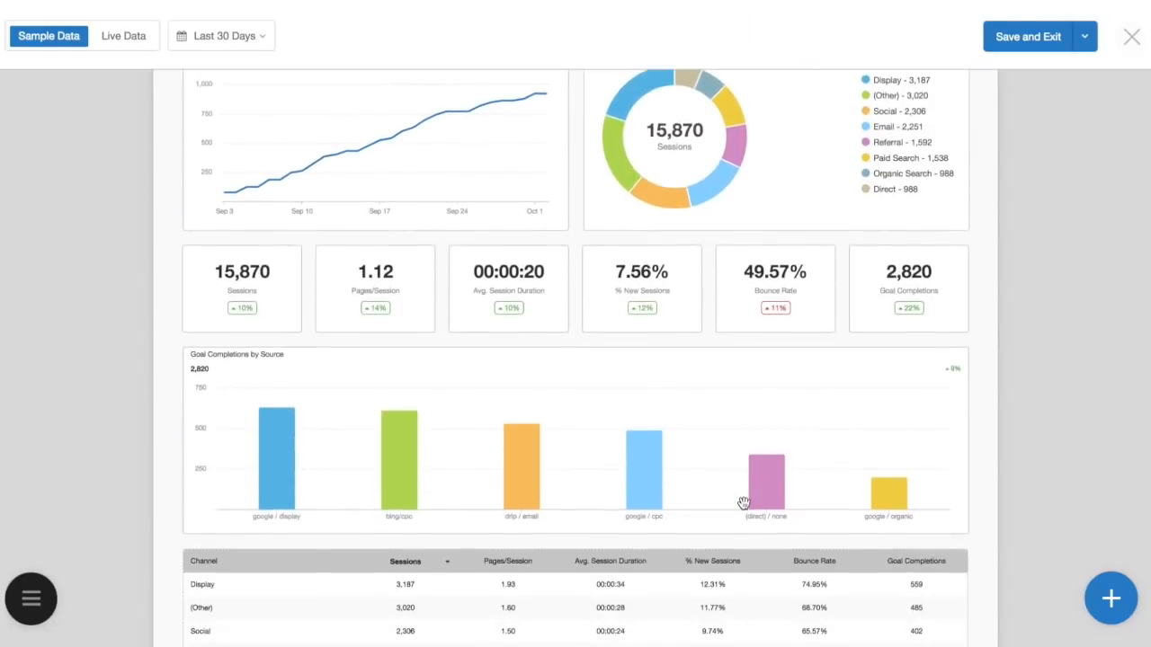
pyautogui.scroll(-15, 743, 503)
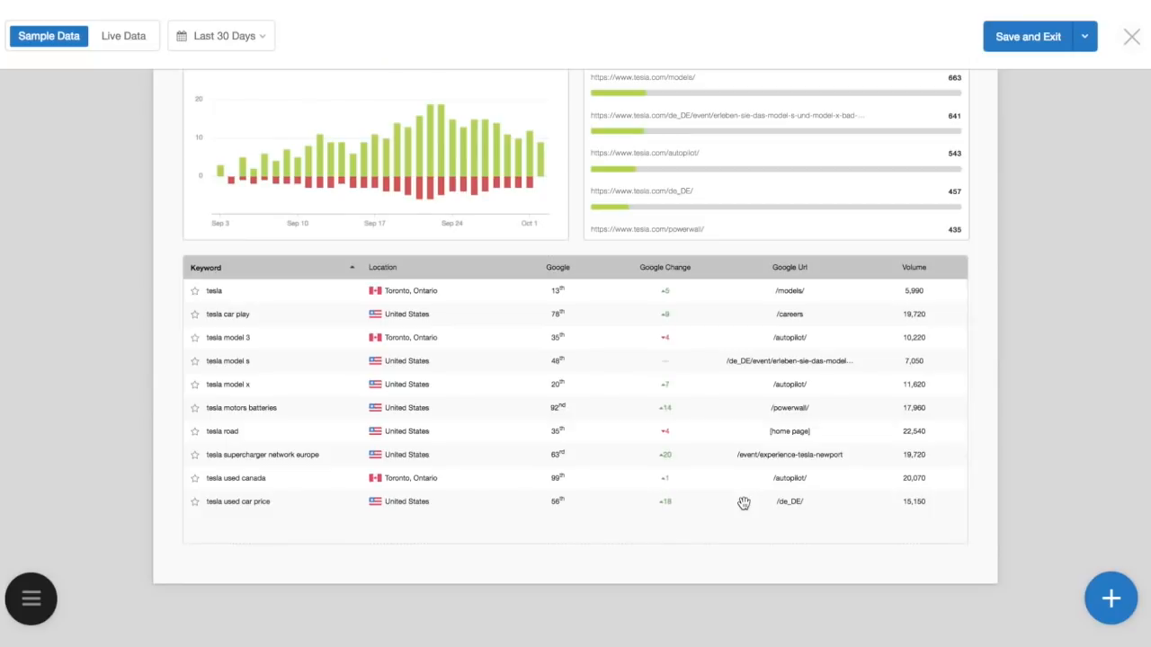
# Step: Save the report and schedule it for monthly delivery on the 1st at 8:00 am, covering the previous month
pyautogui.click(1087, 43)
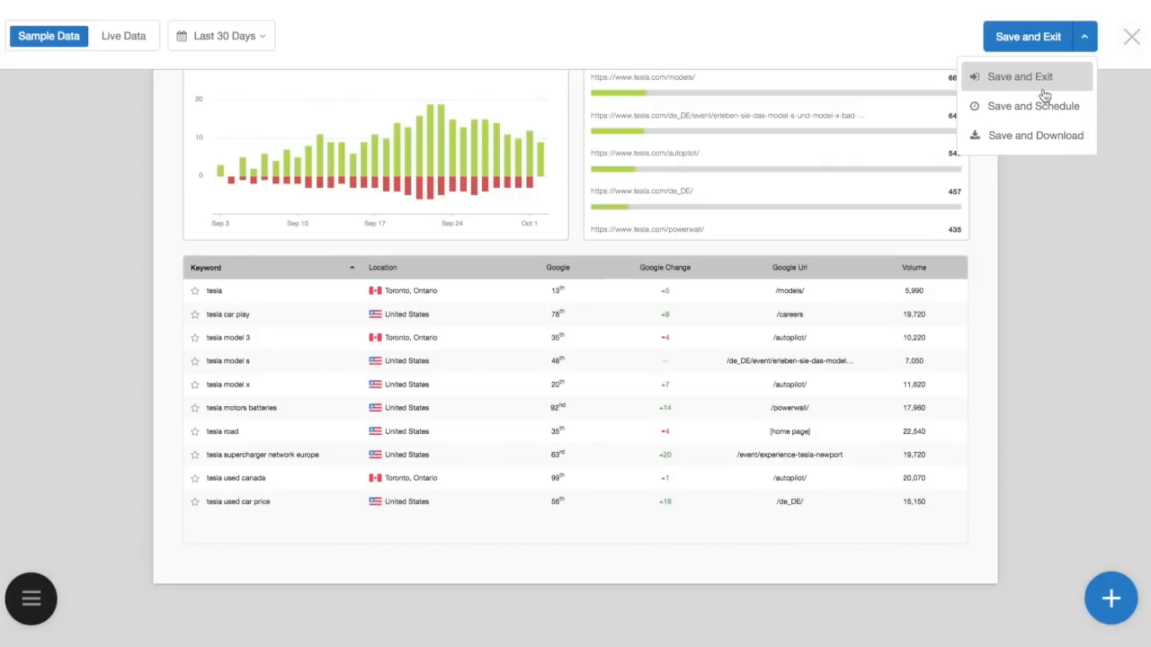
pyautogui.click(998, 104)
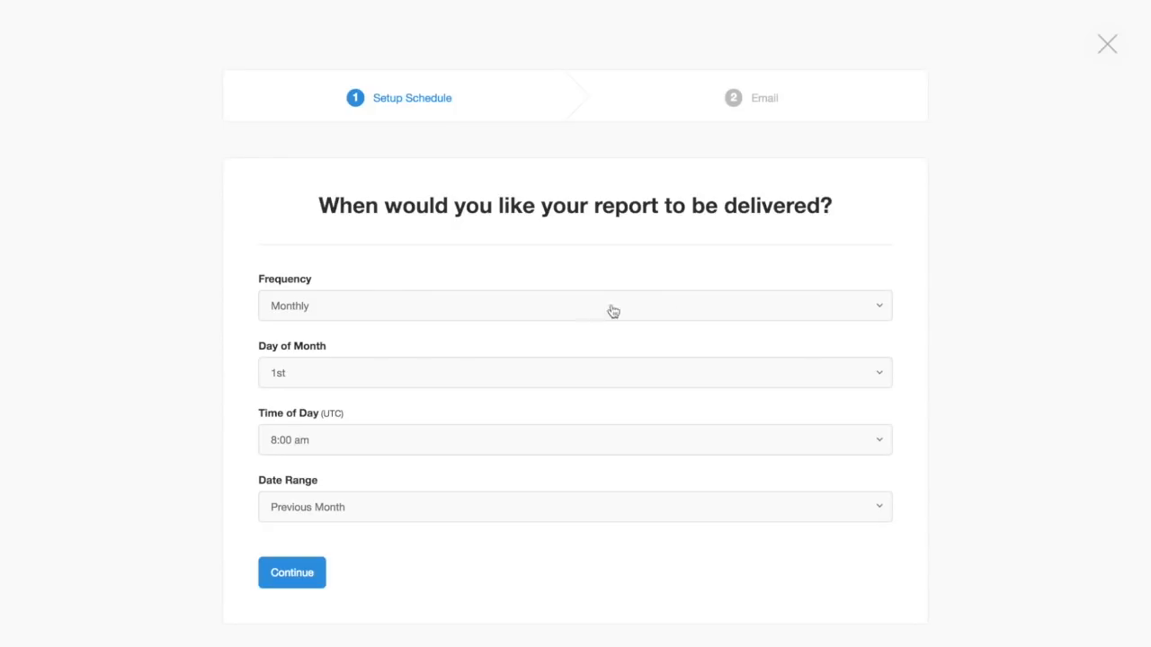
pyautogui.click(724, 314)
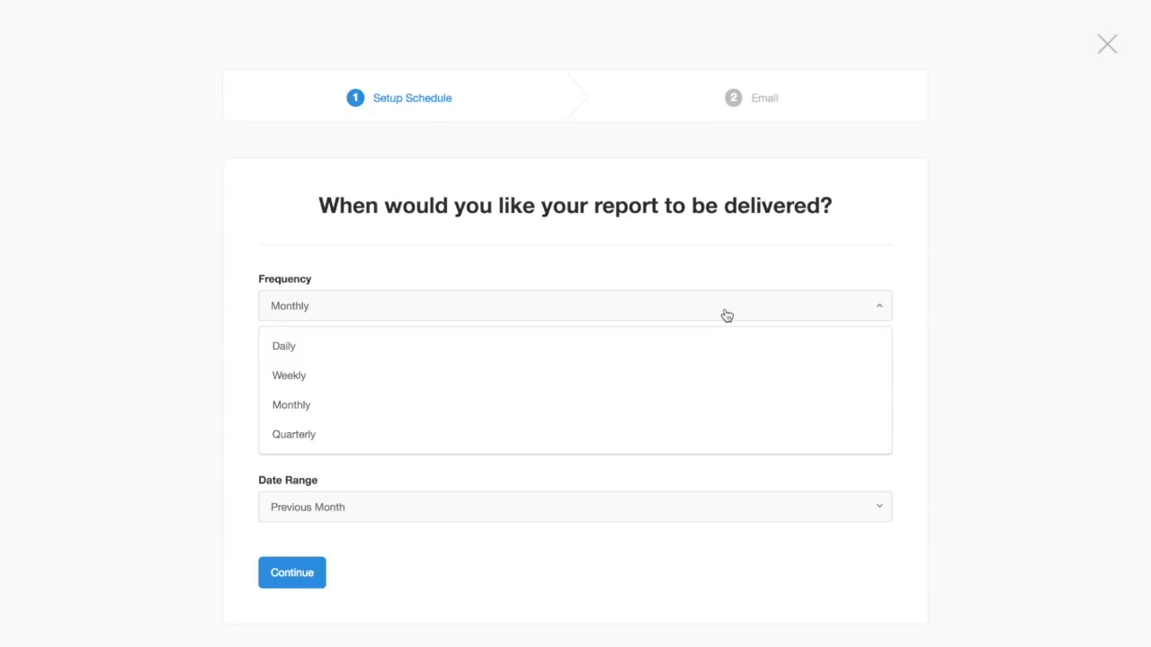
pyautogui.click(401, 413)
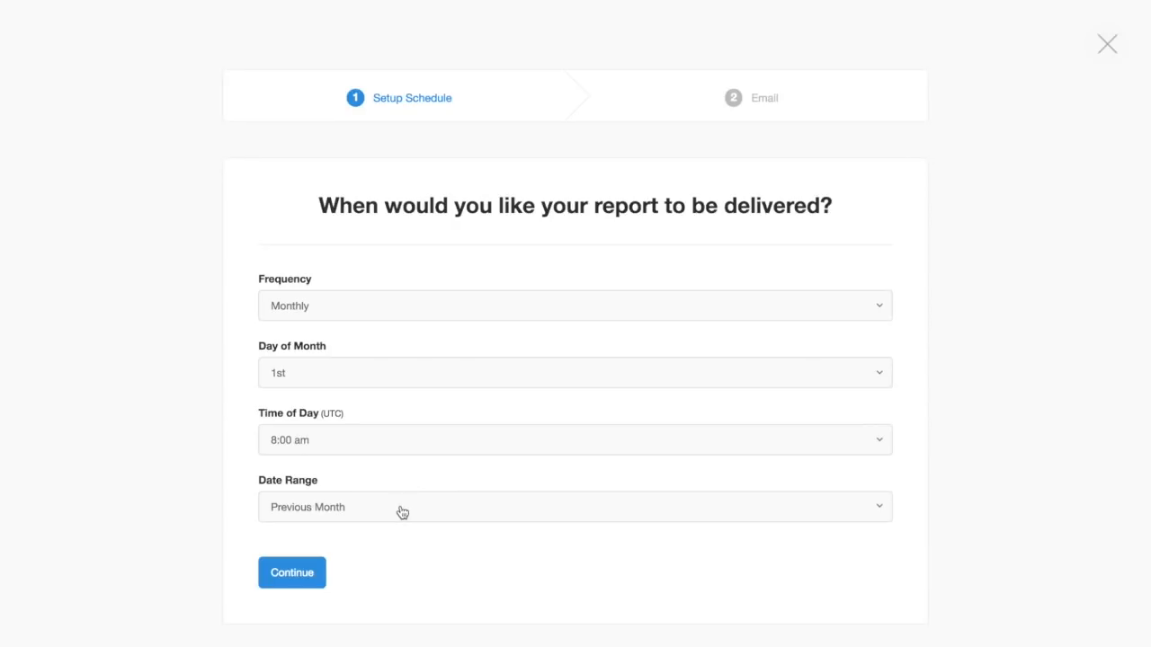
pyautogui.click(303, 573)
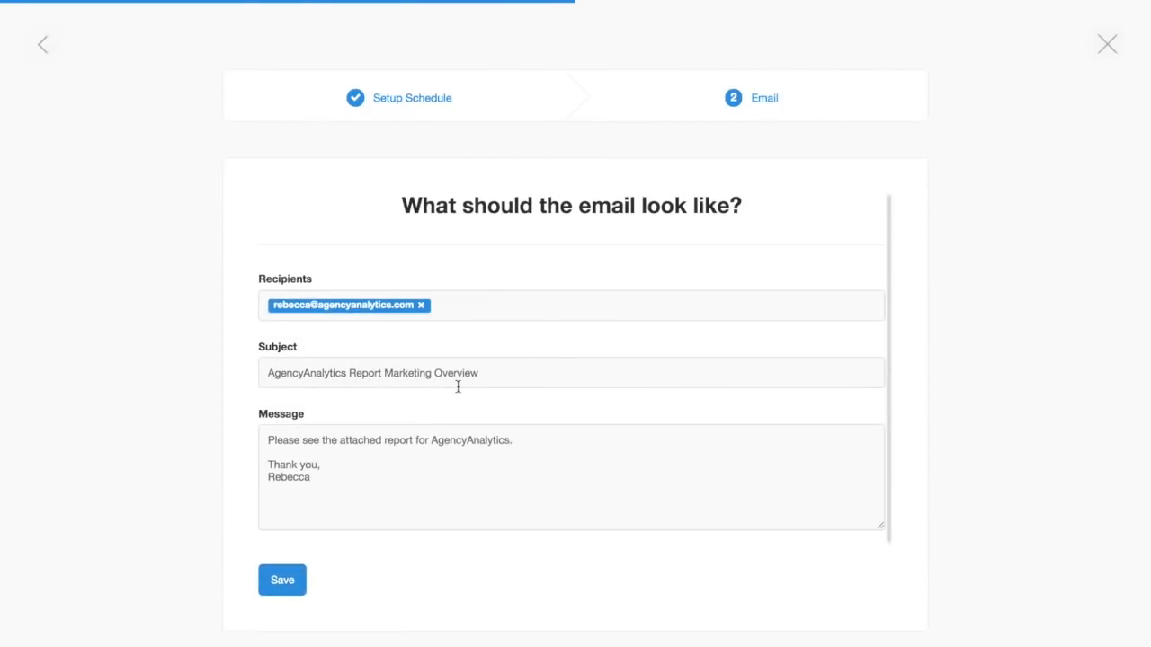
# Step: Set the delivery email's subject to "Here is your report!" and save the schedule
pyautogui.click(501, 381)
pyautogui.tripleClick(501, 380)
pyautogui.write('Here is your report!')
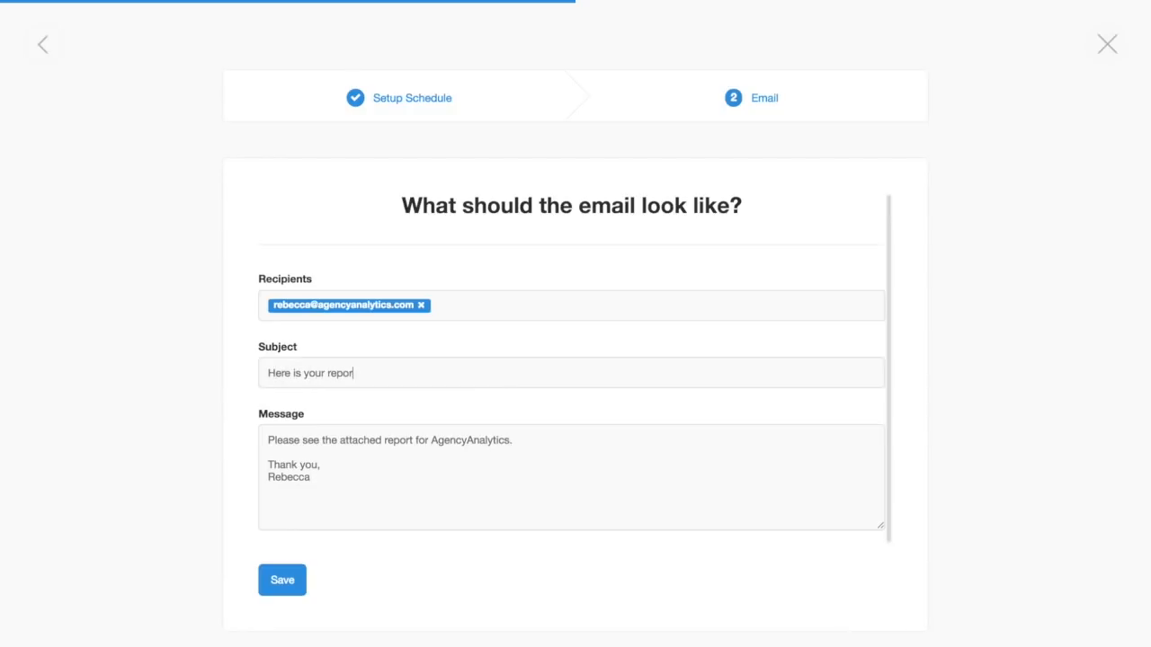
pyautogui.click(432, 510)
pyautogui.click(282, 581)
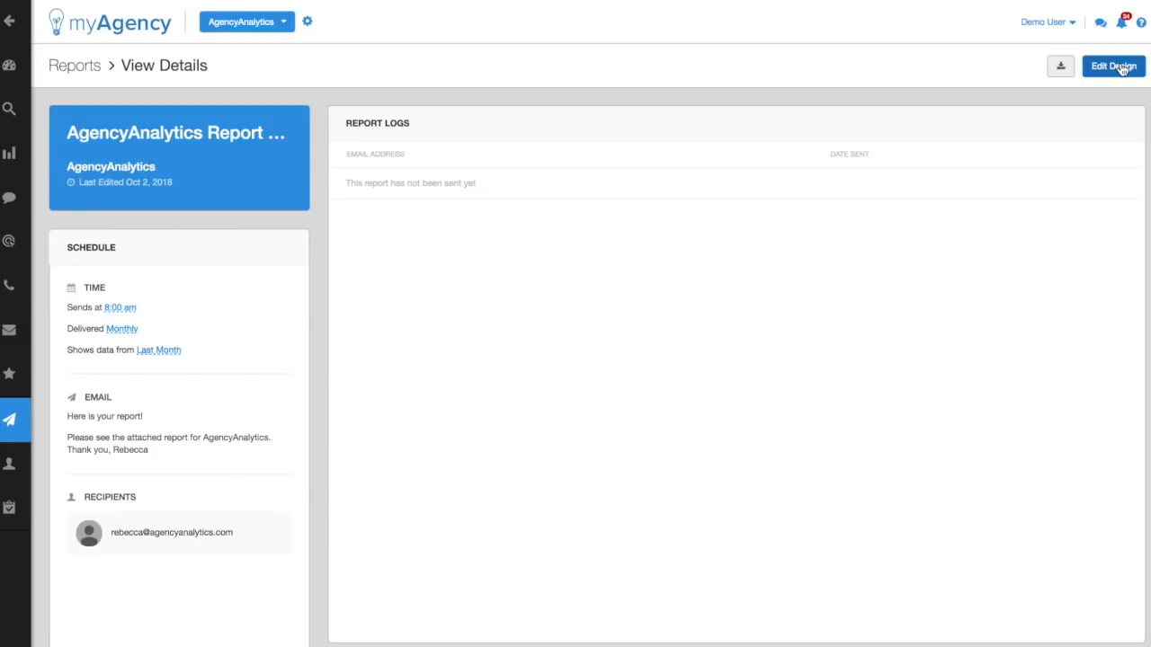
# Step: Download the report as a PDF for the last 30 days and close the notifications list
pyautogui.click(1058, 71)
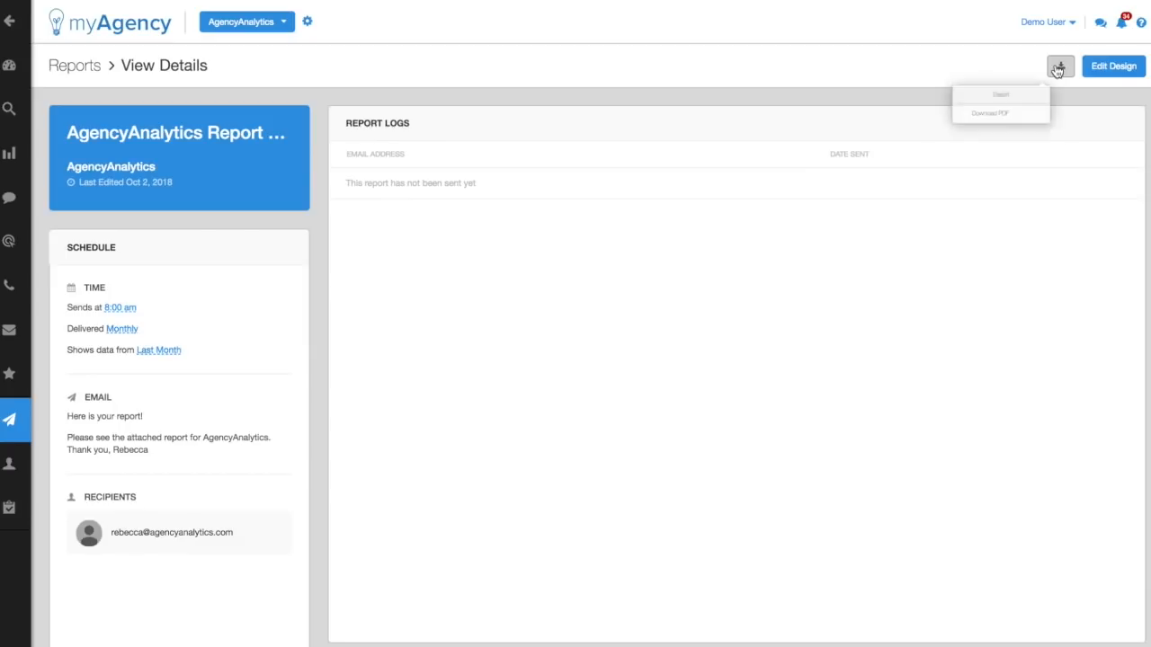
pyautogui.click(988, 128)
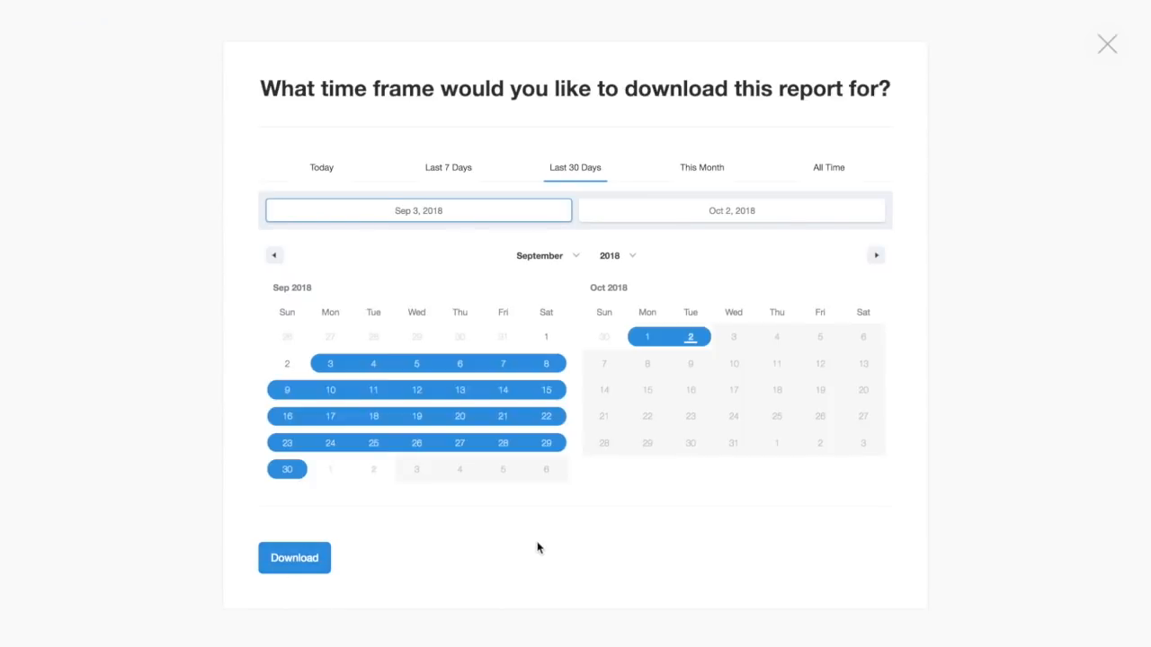
pyautogui.click(309, 558)
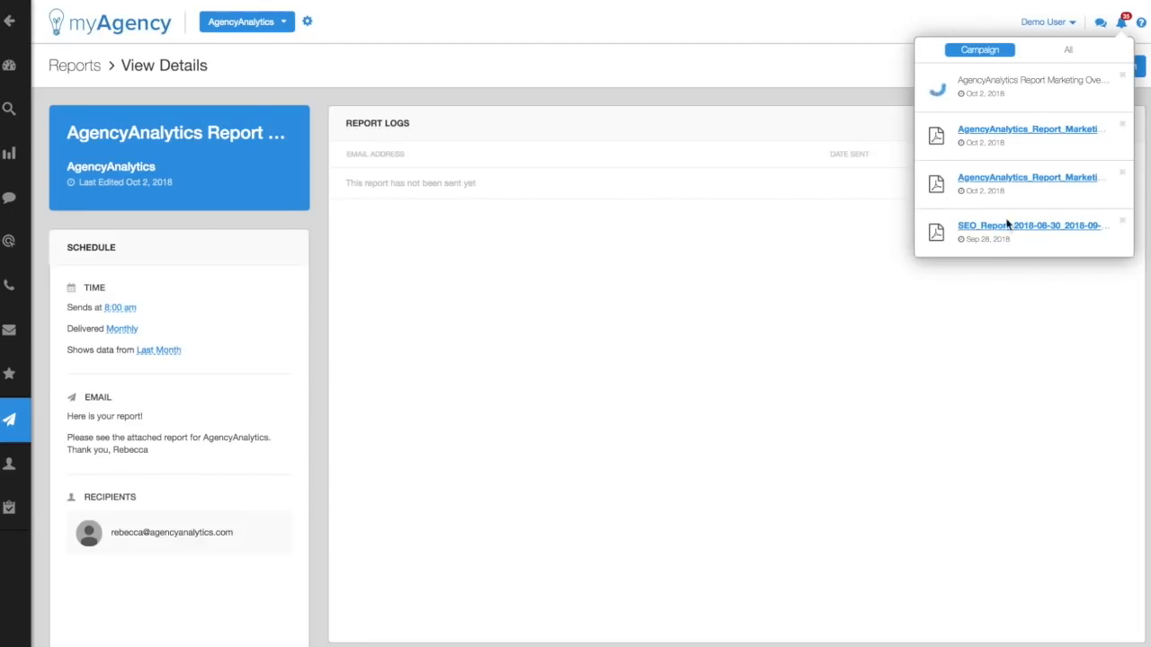
pyautogui.click(1123, 23)
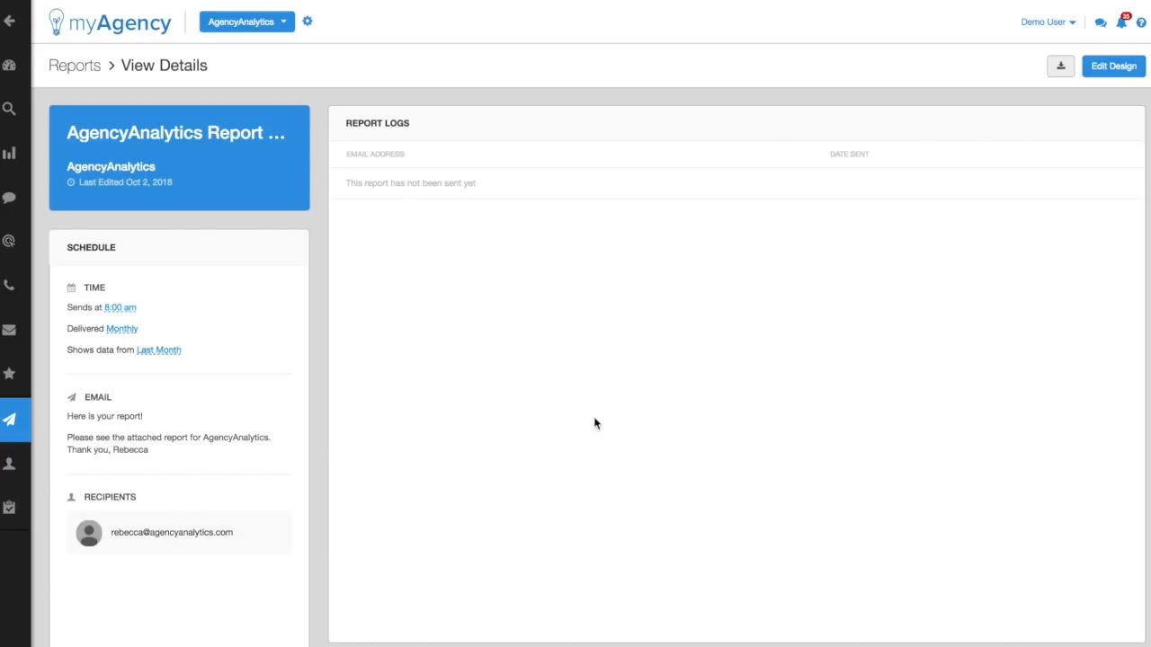
# Step: Open the already delivered monthly AgencyAnalytics Report from the reports list and view its sent copy from the report logs
pyautogui.click(73, 72)
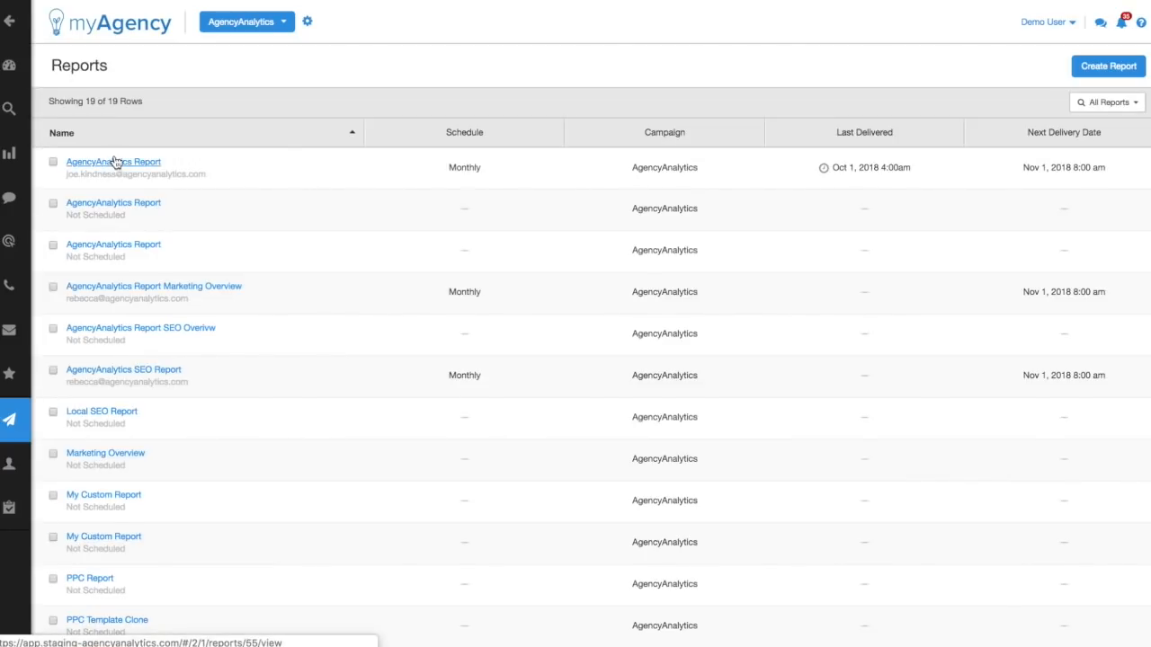
pyautogui.click(122, 163)
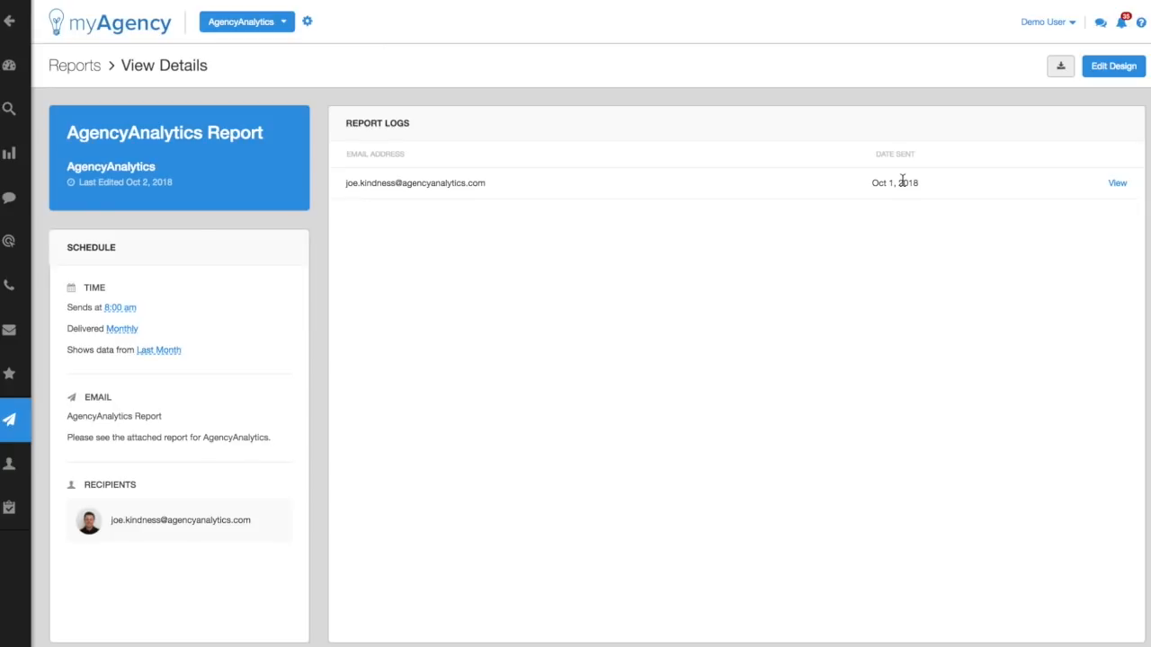
pyautogui.click(1118, 185)
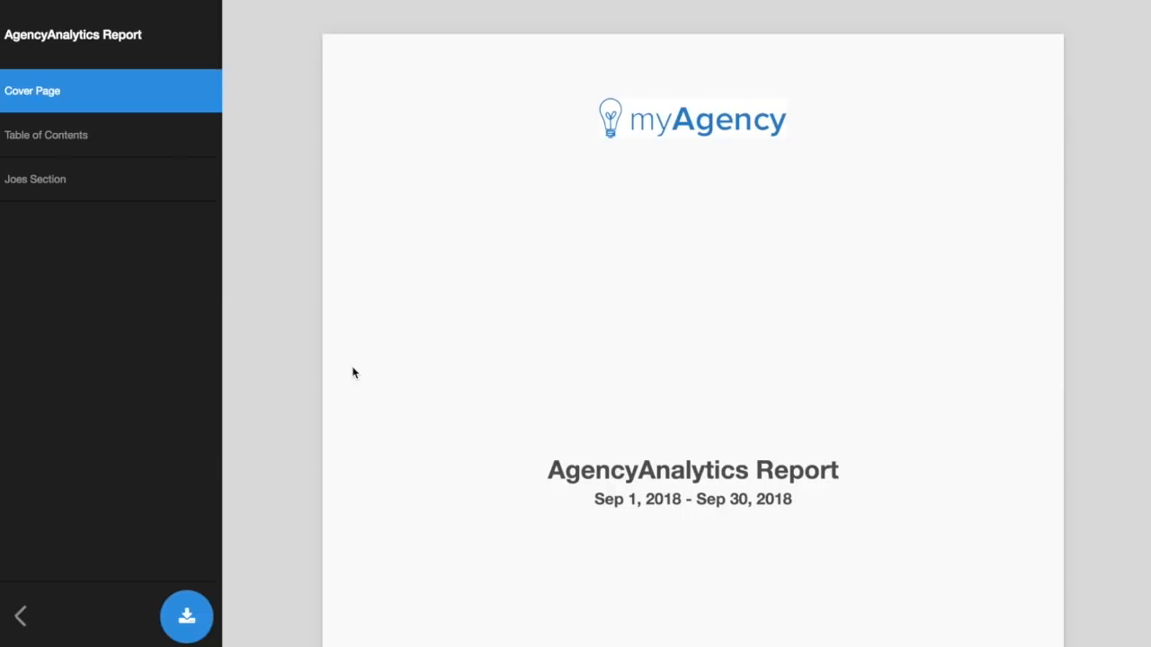
pyautogui.scroll(-4, 353, 373)
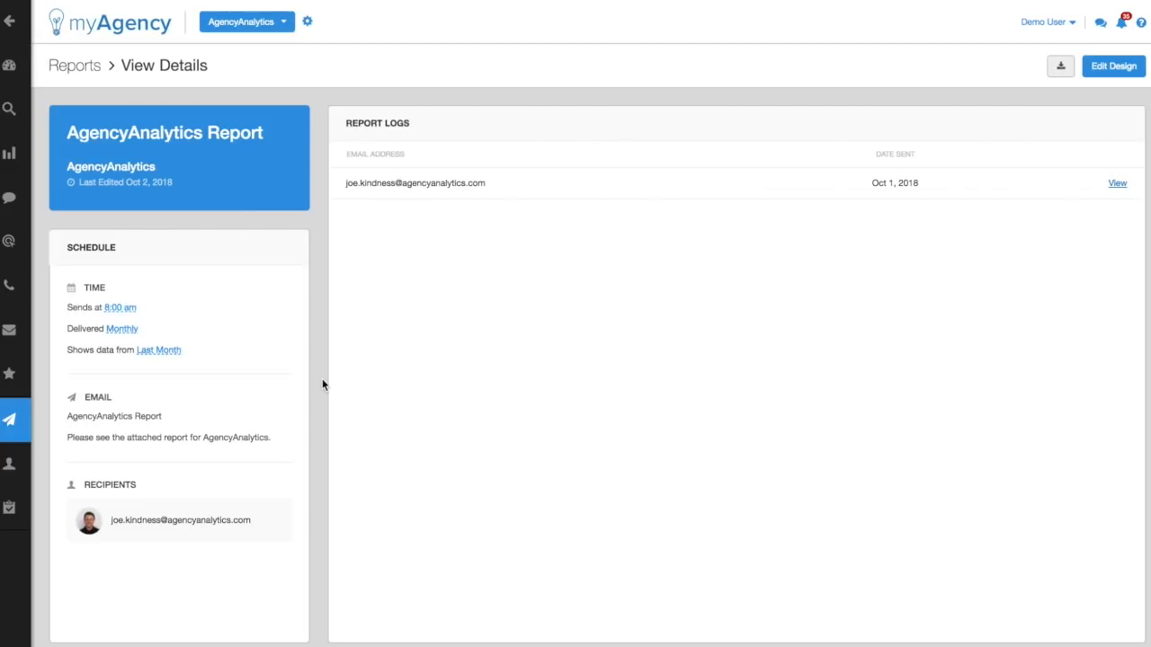
# Step: Go to the account-wide reports list, hiding the menu tips, and show only scheduled reports sorted by next delivery date
pyautogui.click(109, 26)
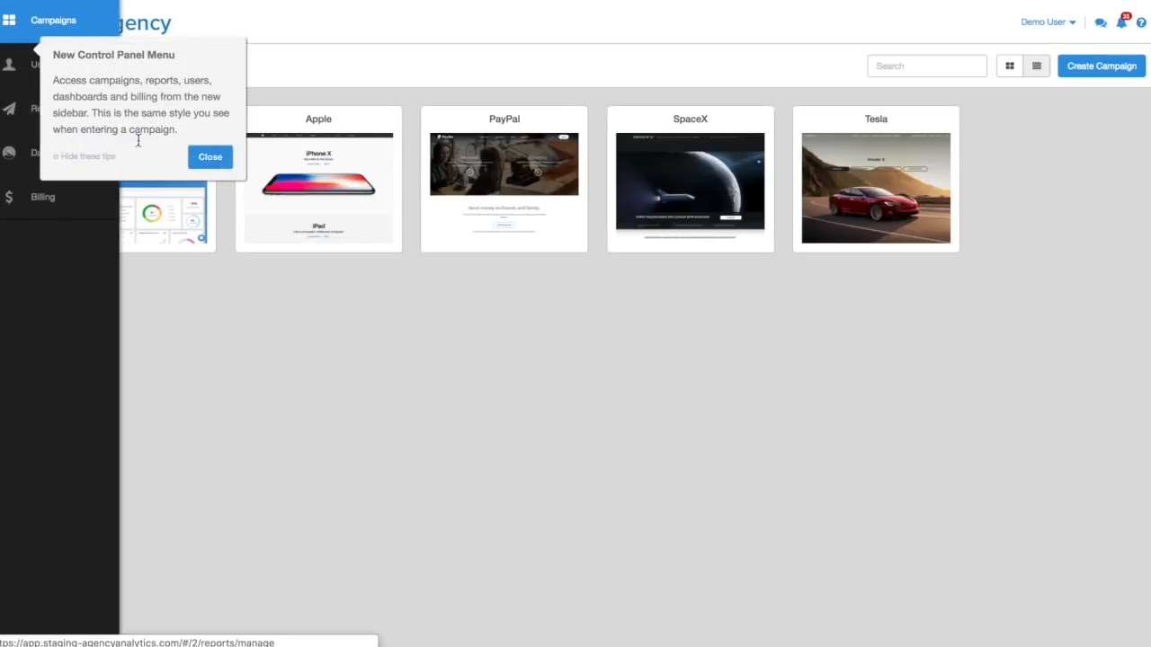
pyautogui.click(82, 156)
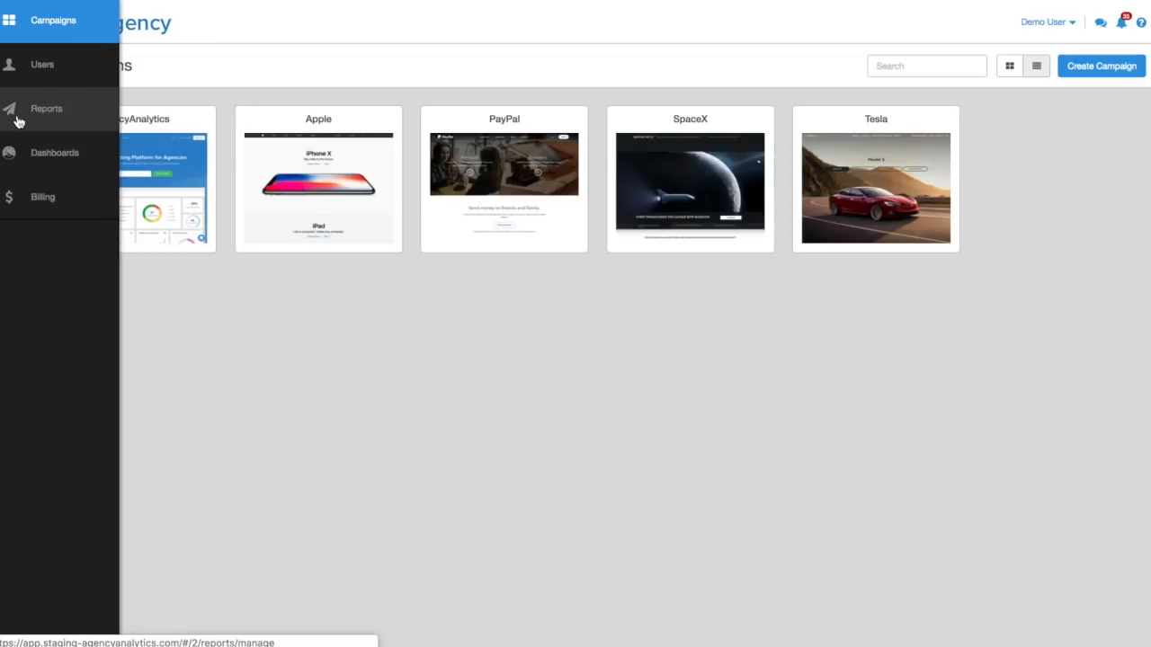
pyautogui.click(18, 122)
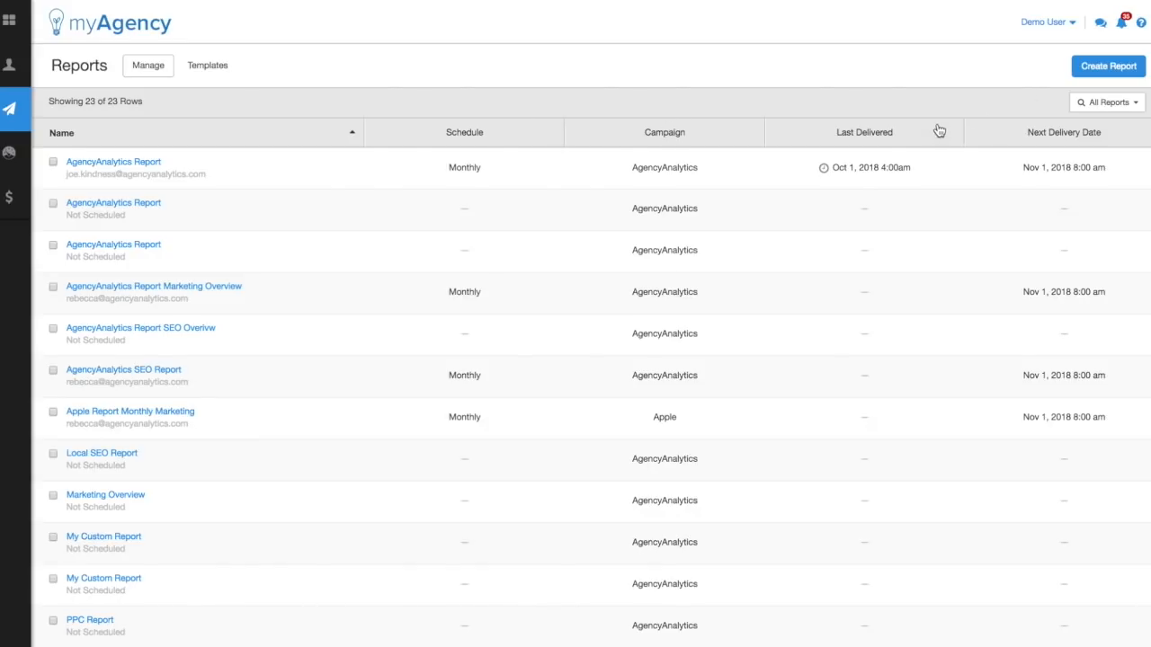
pyautogui.click(1123, 112)
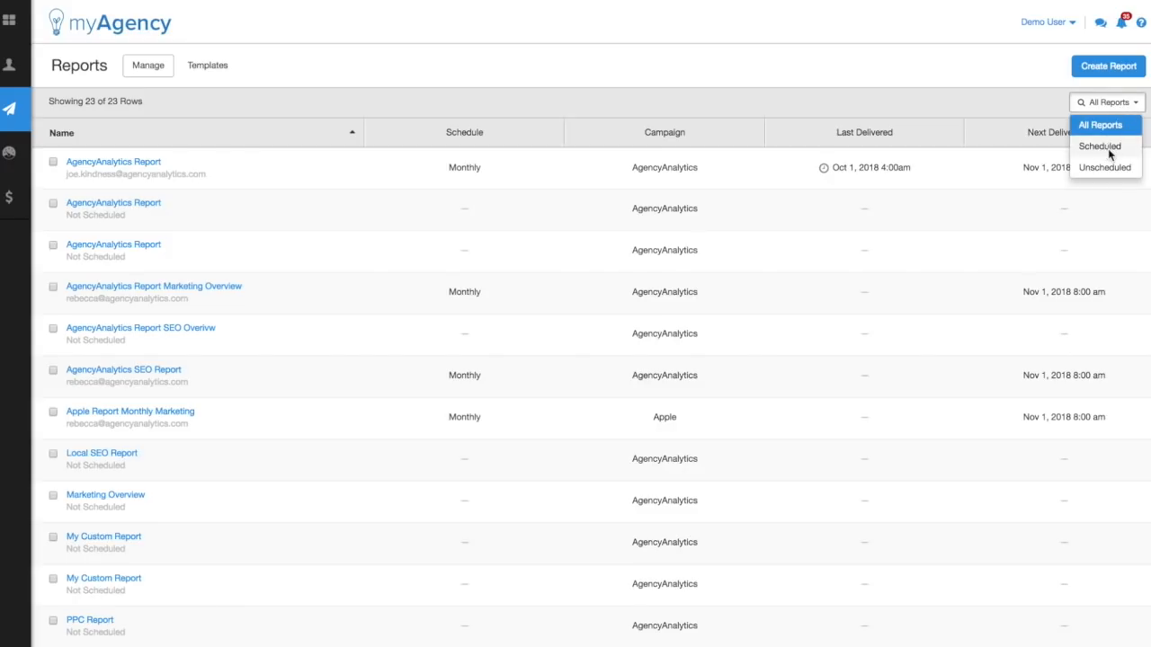
pyautogui.click(1110, 149)
pyautogui.click(1074, 143)
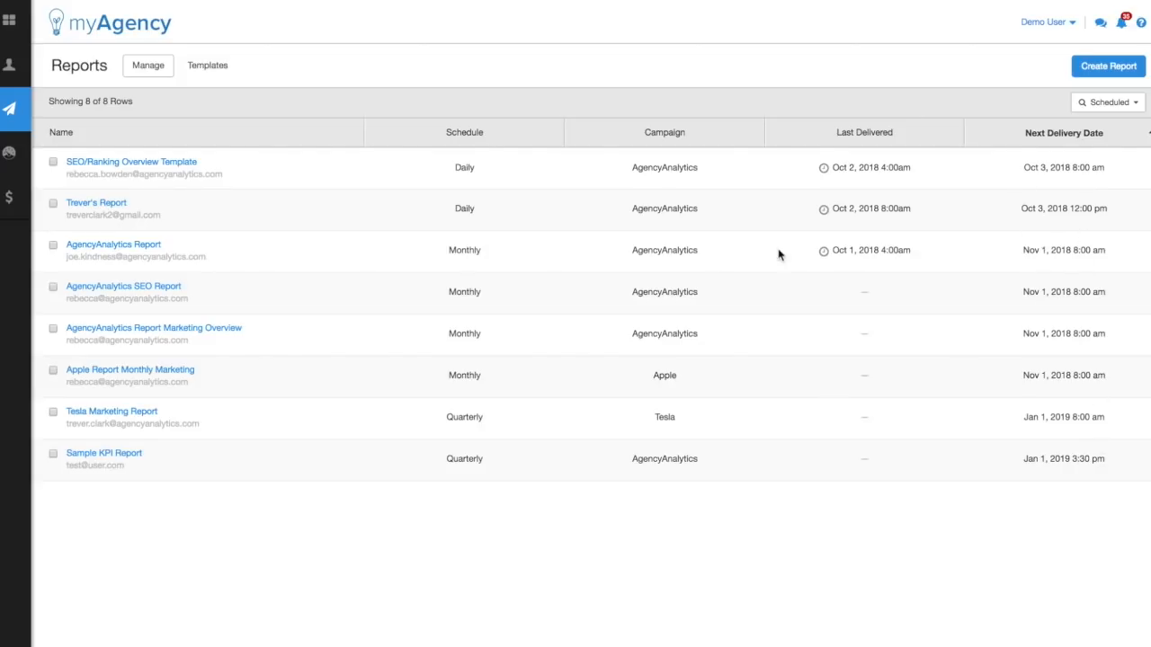
# Step: Start a new report template named "SEO Report Template Demo"
pyautogui.click(208, 78)
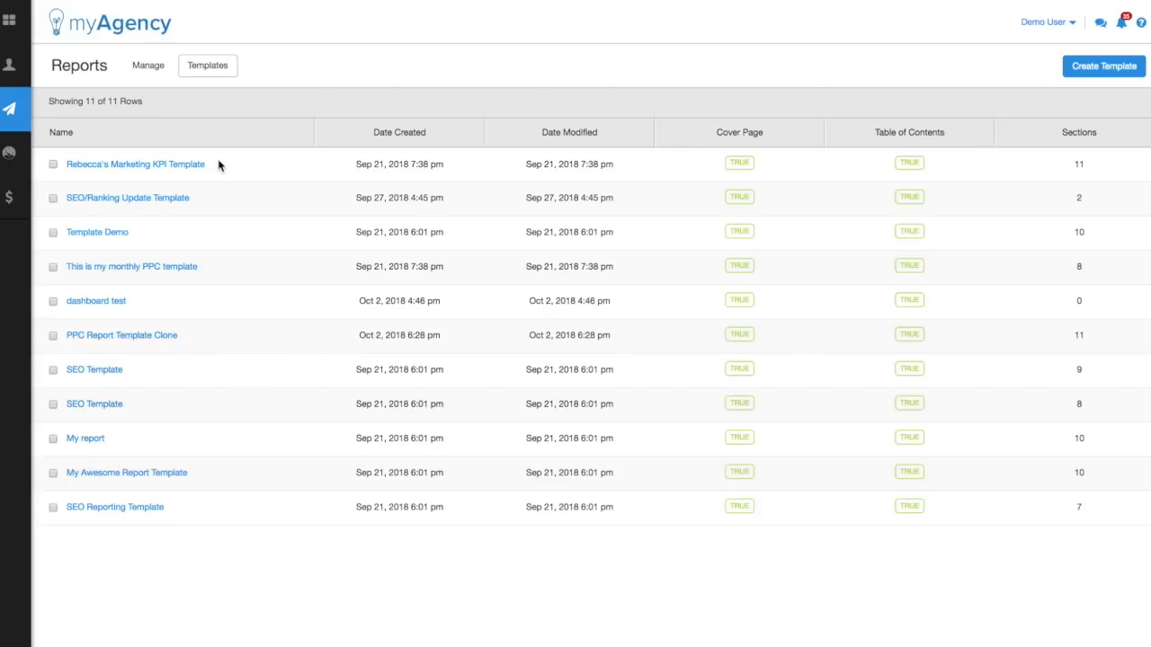
pyautogui.click(1112, 67)
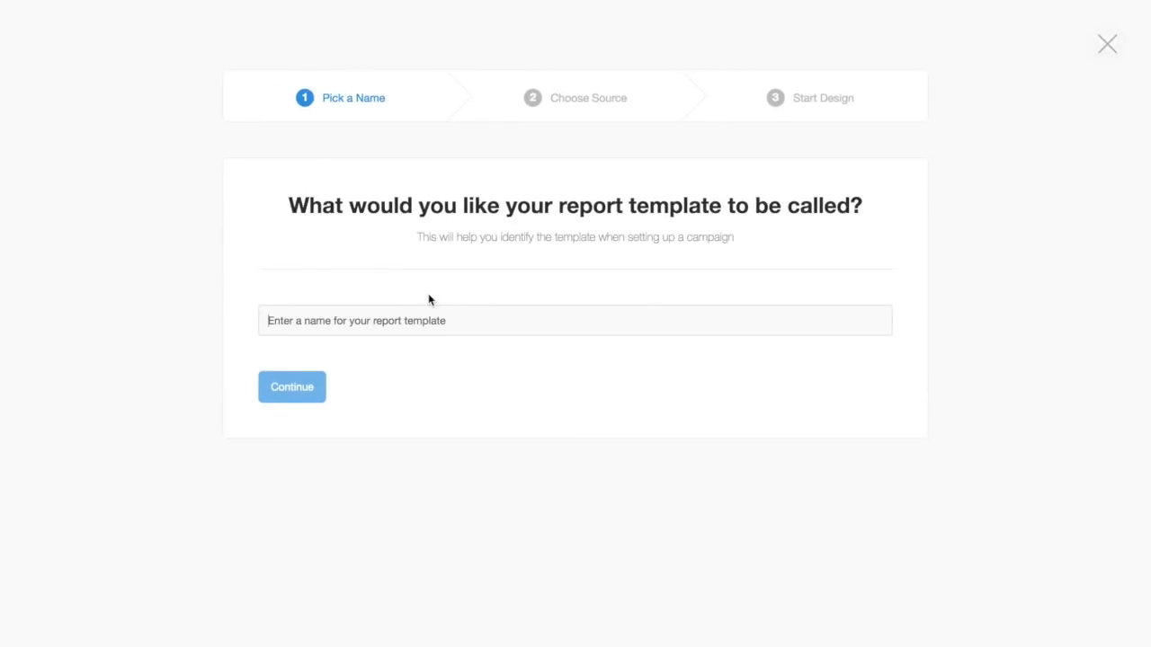
pyautogui.write('SEO')
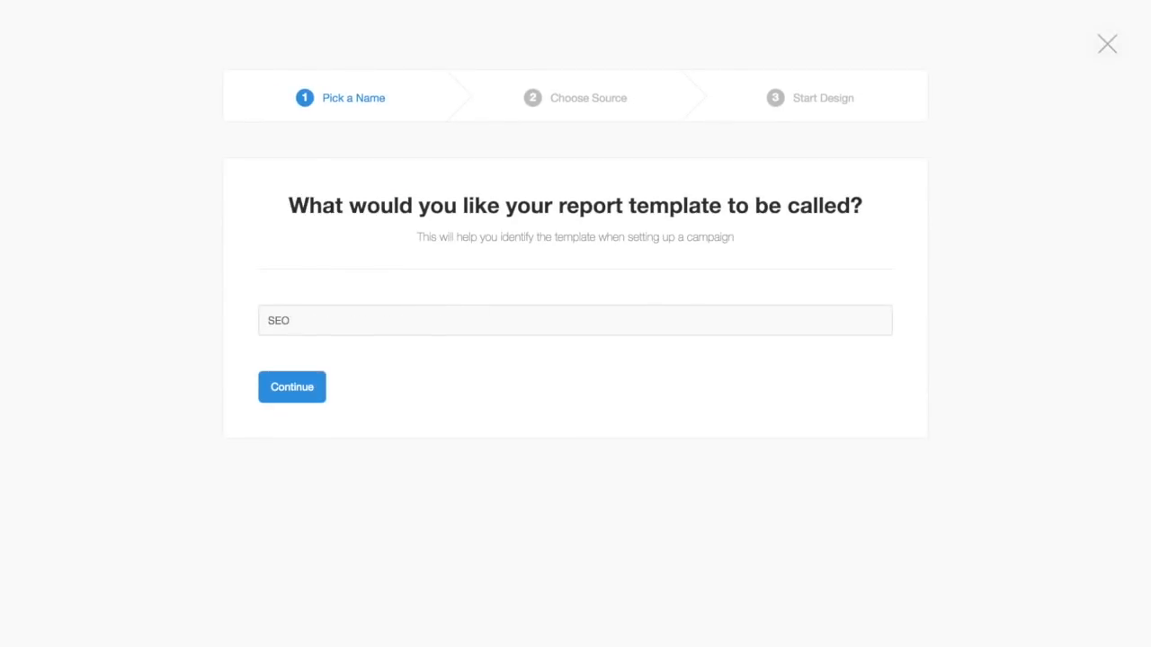
pyautogui.write(' Report Template Demo')
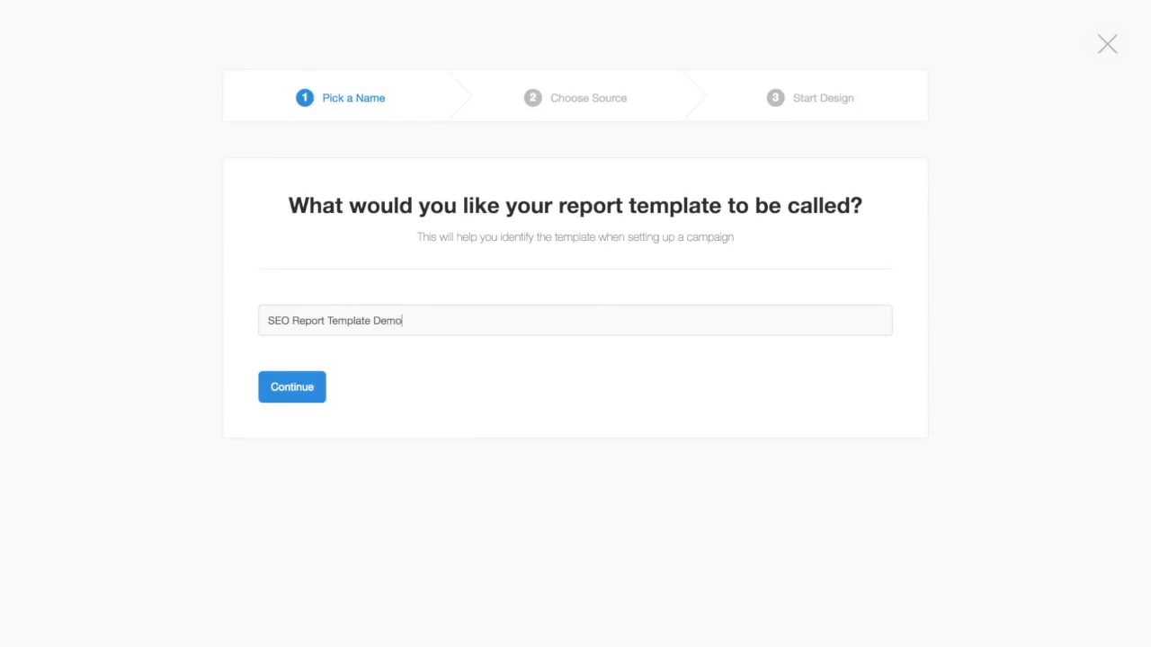
pyautogui.click(296, 388)
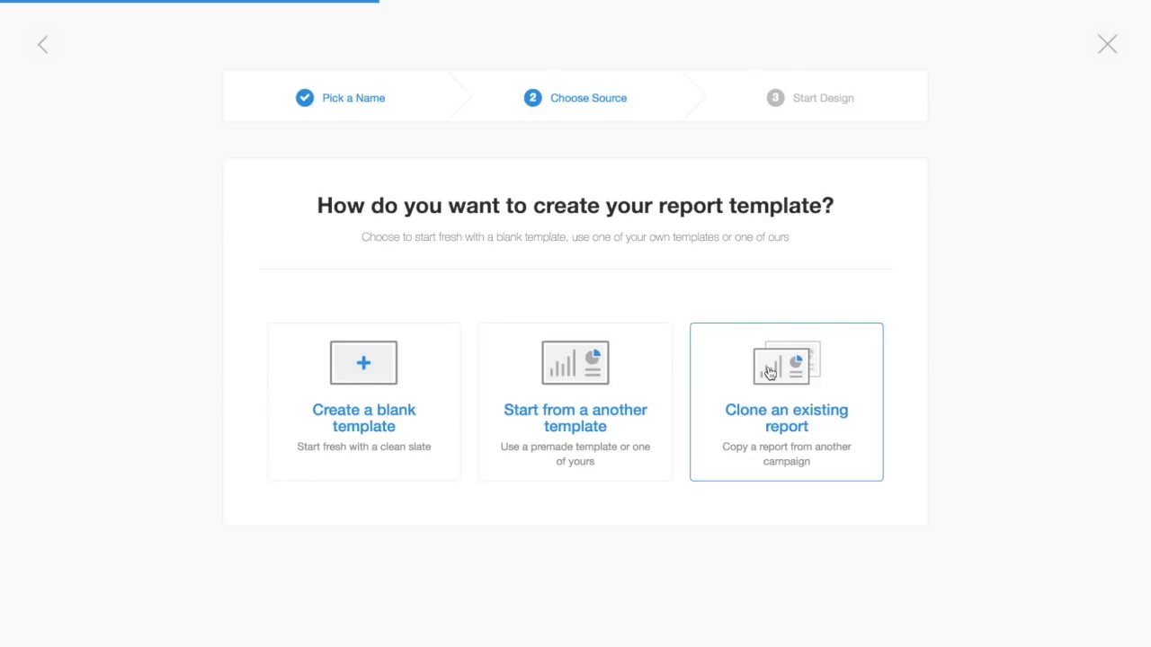
# Step: Base the new template on the pre-configured Local SEO Report template and open its design
pyautogui.click(637, 377)
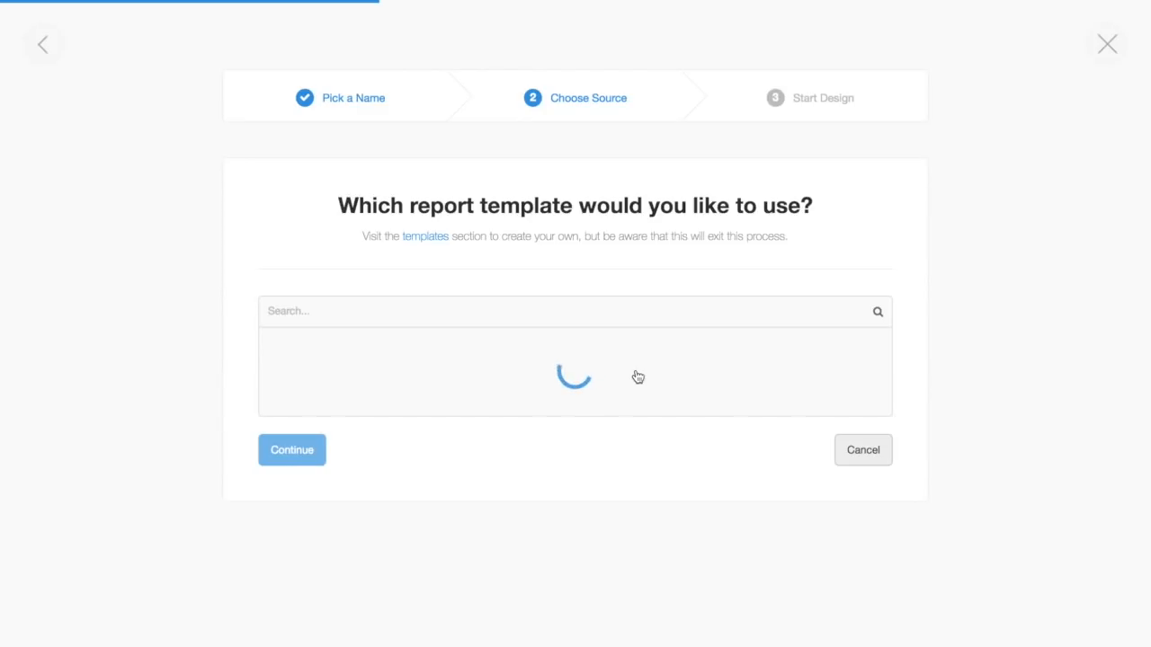
pyautogui.scroll(-5, 589, 402)
pyautogui.scroll(-2, 589, 403)
pyautogui.scroll(-3, 589, 403)
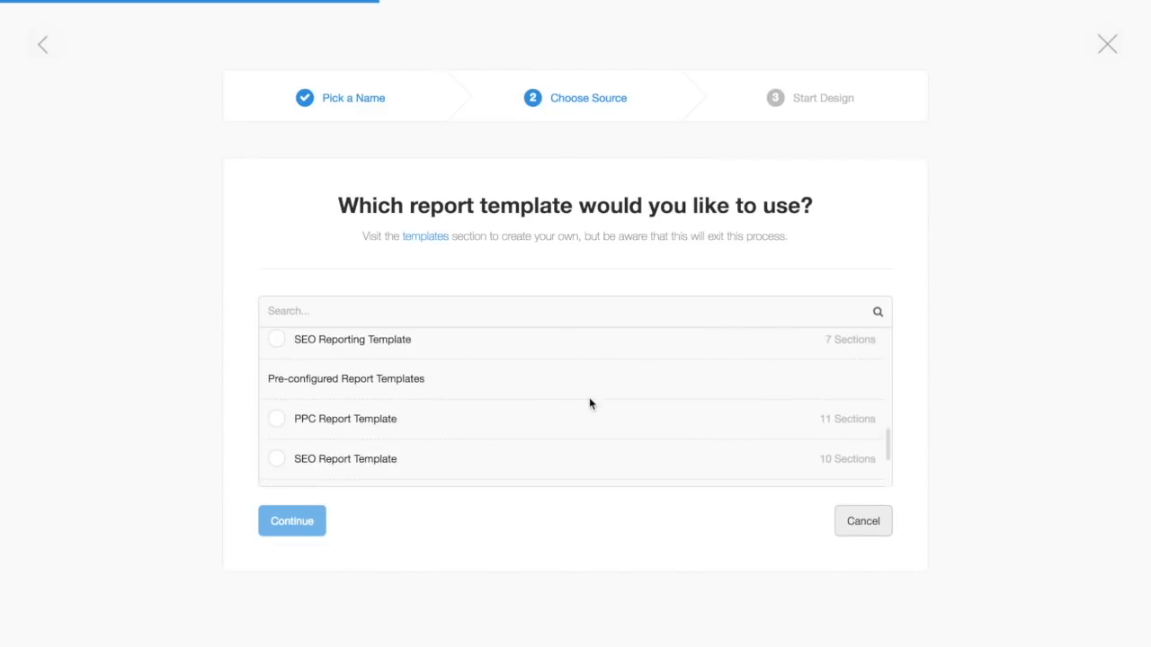
pyautogui.scroll(-1, 590, 399)
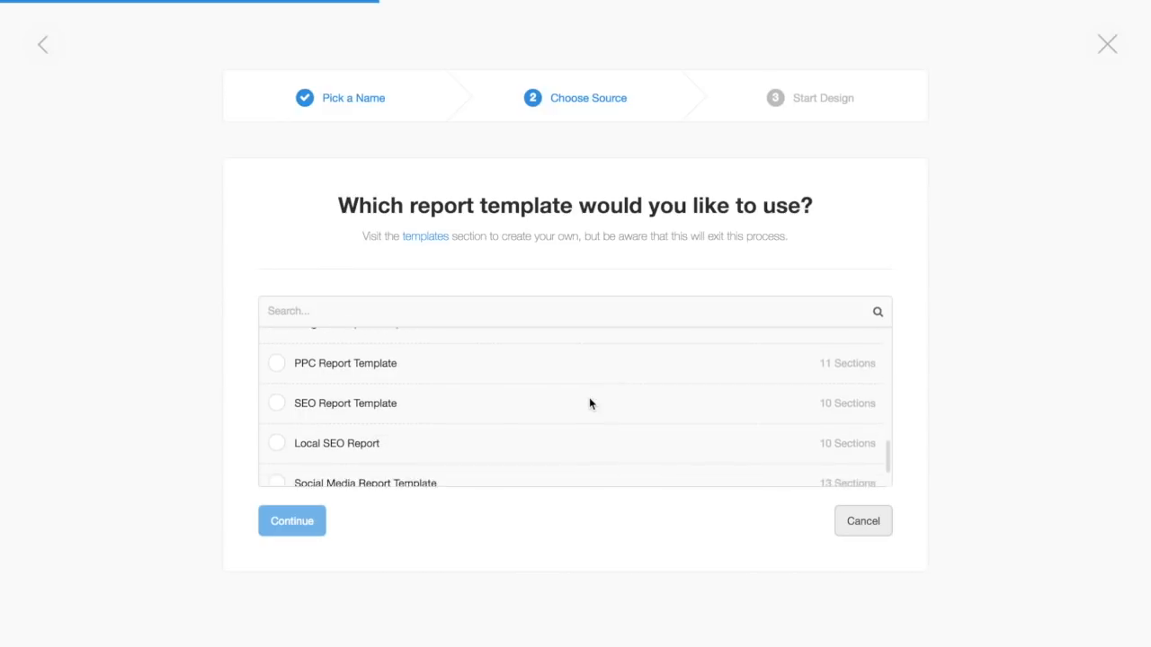
pyautogui.click(277, 451)
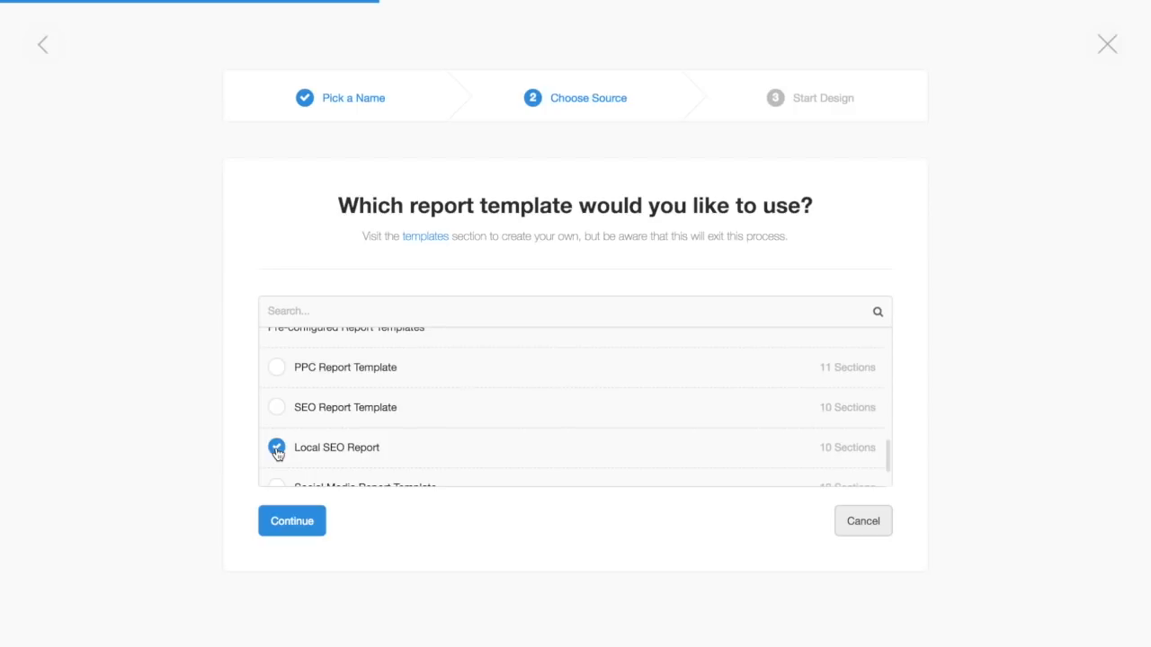
pyautogui.click(300, 526)
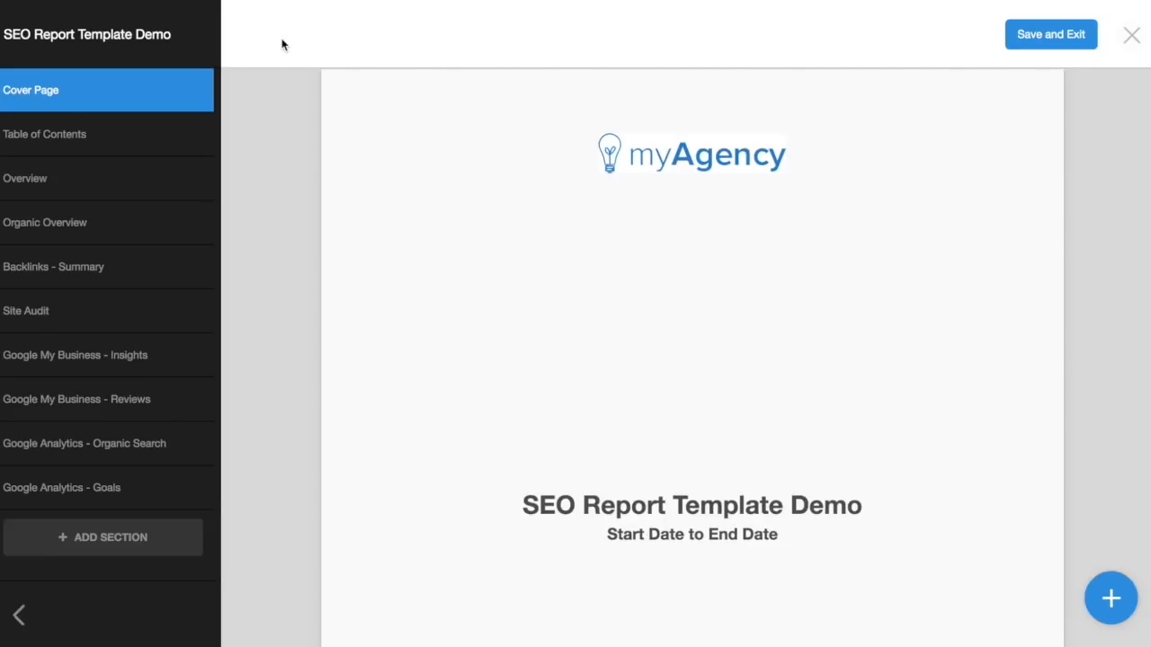
# Step: Add a Misc / Textbox widget to the template's Overview section
pyautogui.scroll(-15, 415, 276)
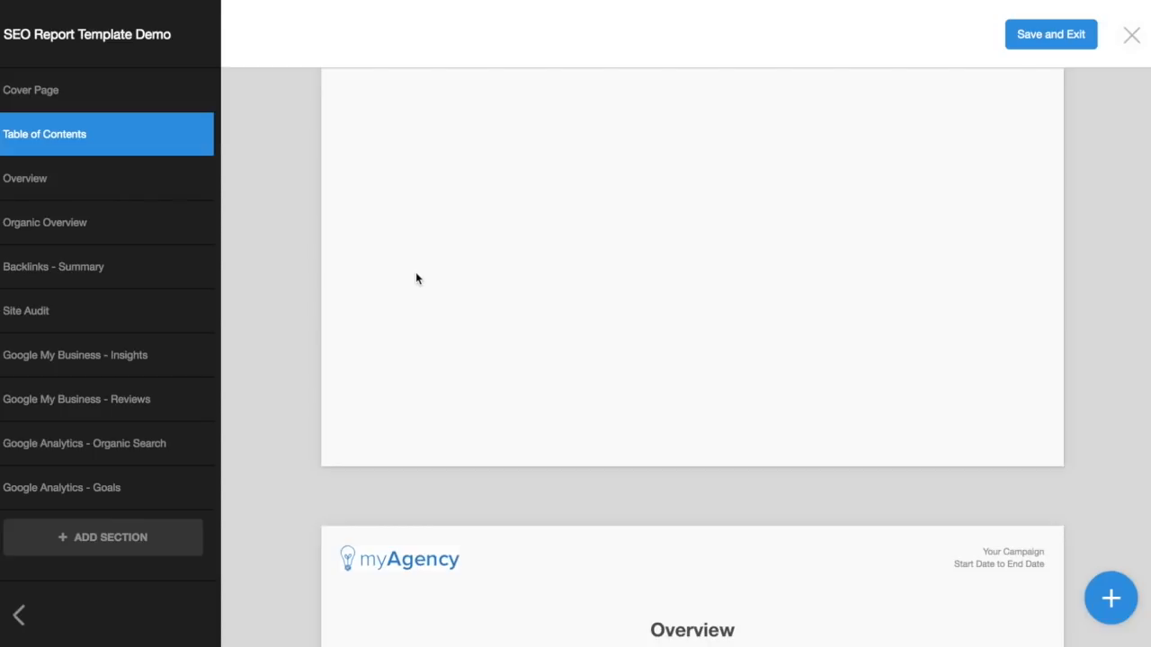
pyautogui.scroll(-3, 417, 278)
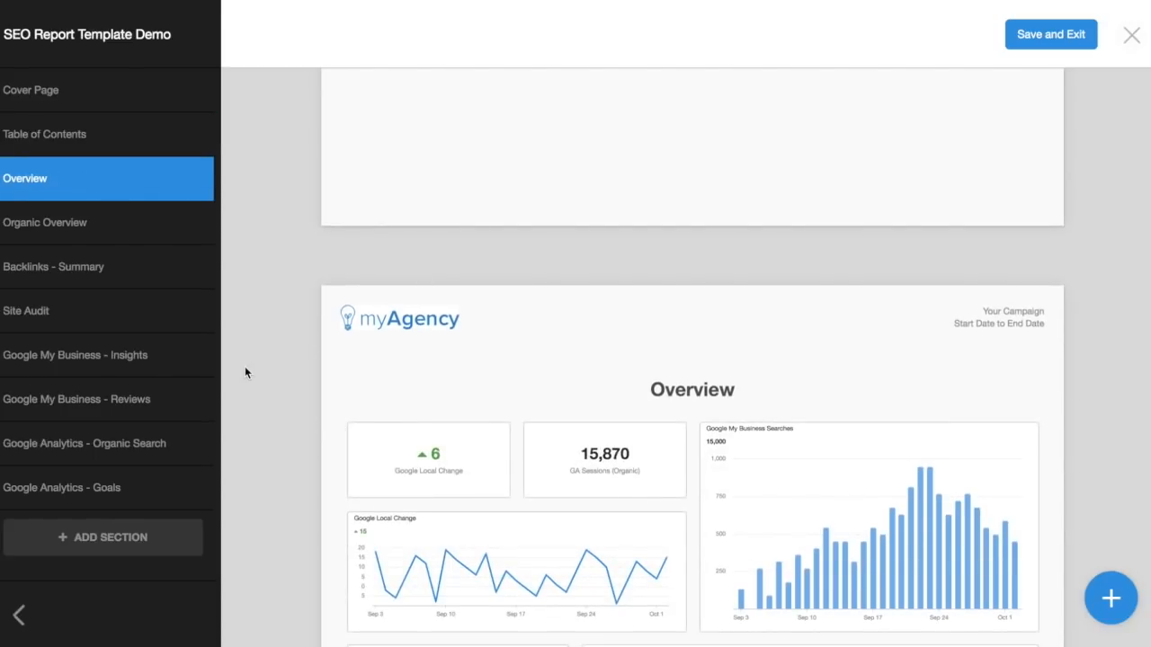
pyautogui.scroll(-3, 487, 518)
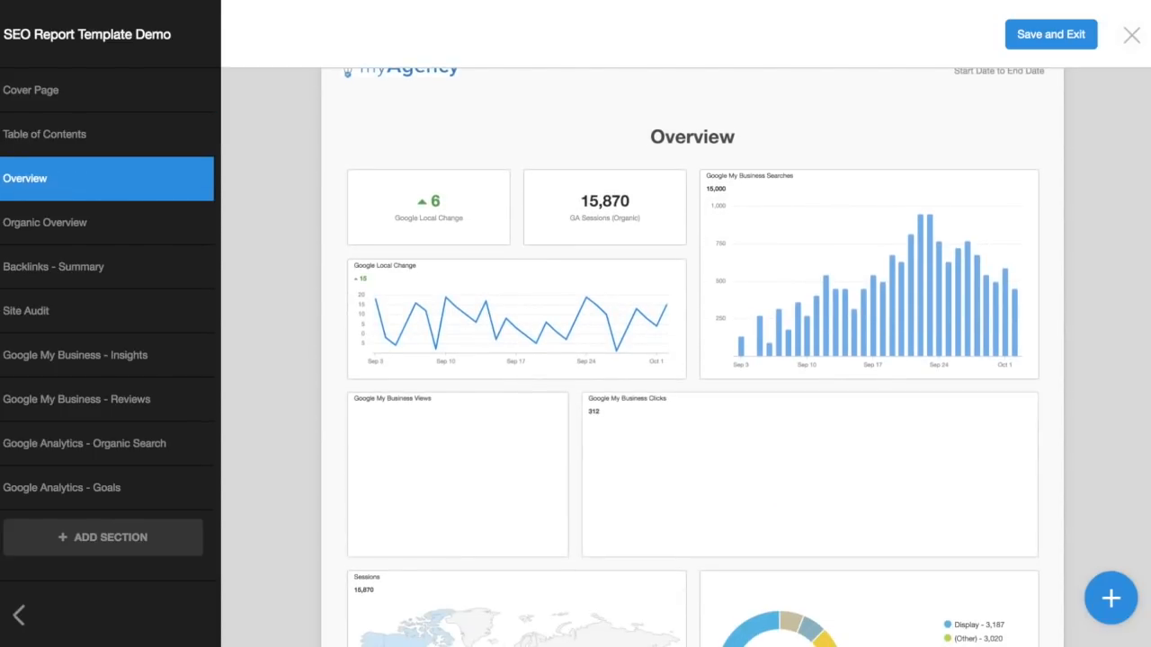
pyautogui.click(1122, 610)
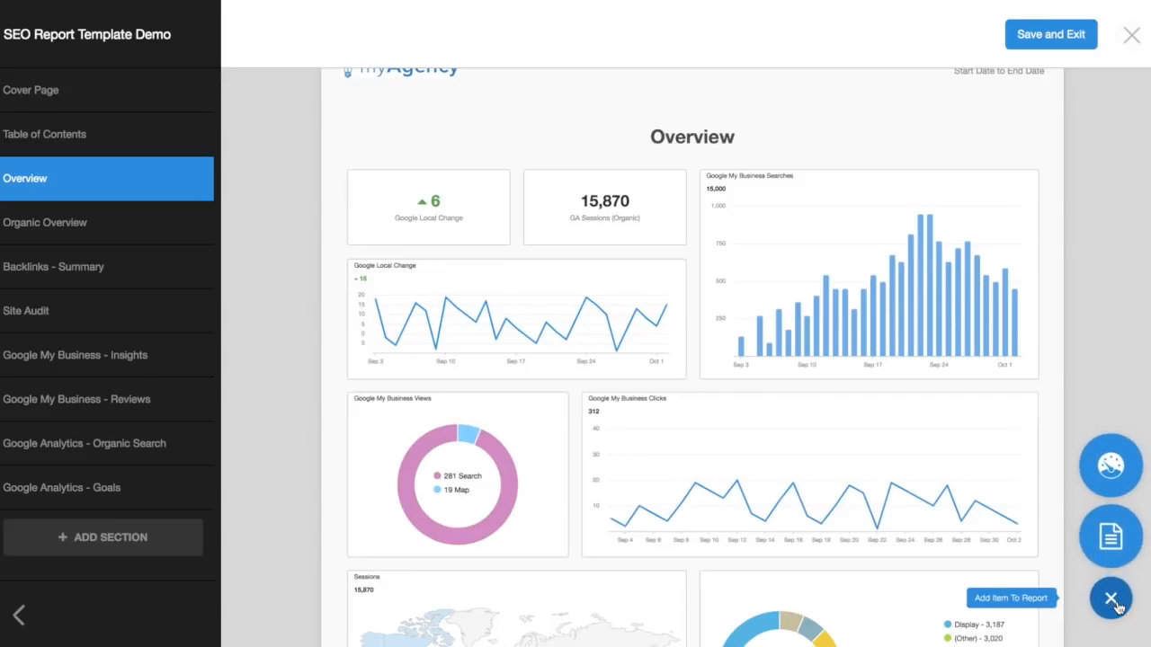
pyautogui.click(1111, 468)
pyautogui.click(380, 219)
pyautogui.write('text')
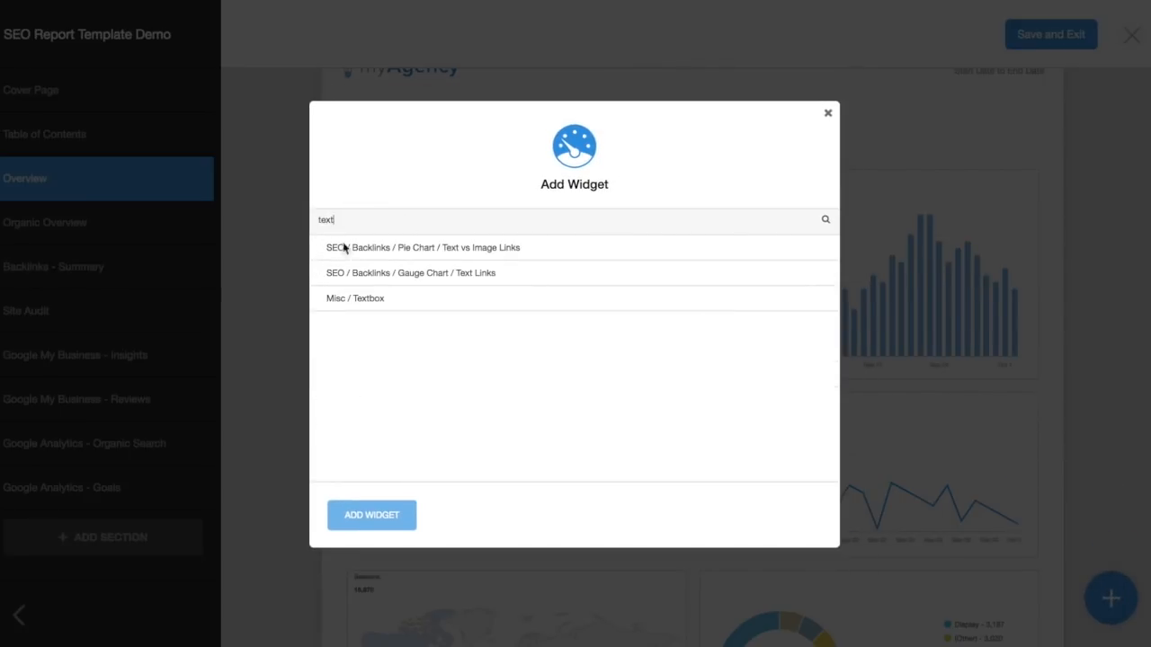
pyautogui.click(345, 300)
pyautogui.click(377, 529)
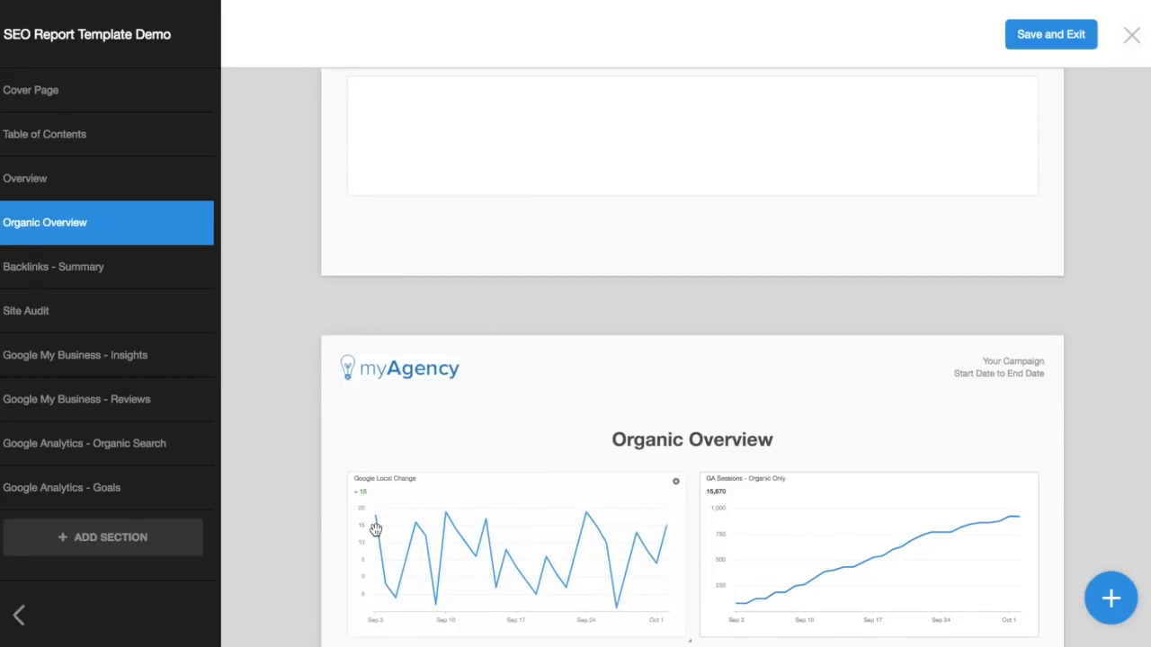
# Step: Move the new textbox up to the head of the Overview section, directly beneath the section title
pyautogui.scroll(1, 565, 382)
pyautogui.moveTo(589, 453); pyautogui.dragTo(598, 230)
pyautogui.scroll(3, 598, 230)
pyautogui.moveTo(638, 543); pyautogui.dragTo(642, 126)
pyautogui.scroll(2, 876, 198)
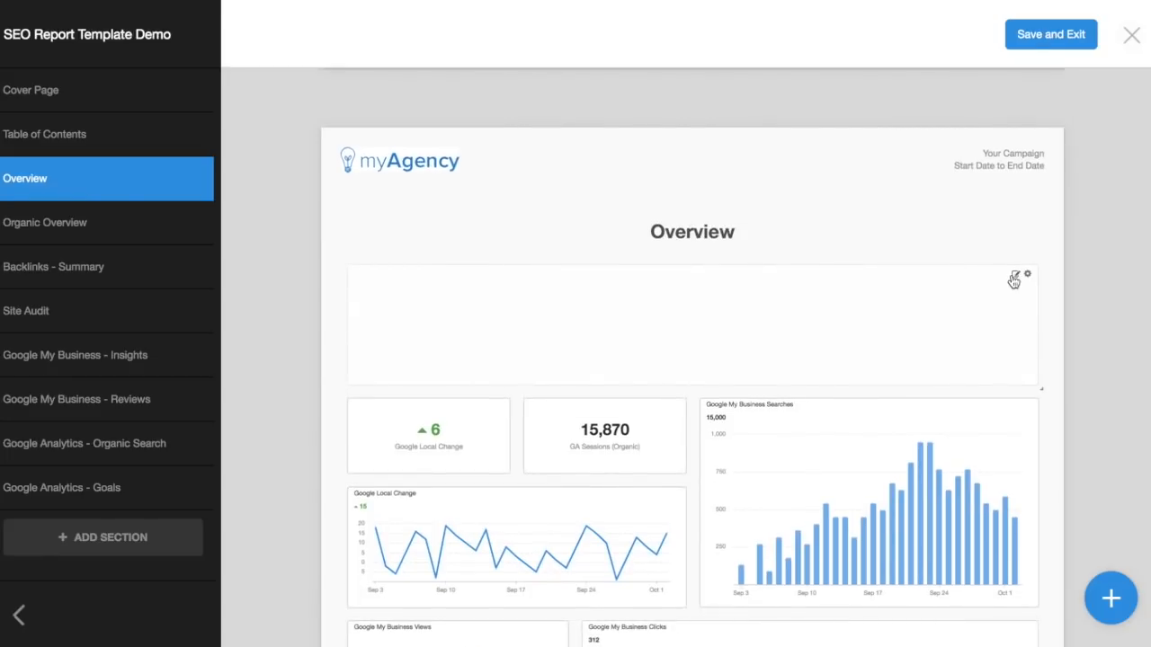
# Step: Enter "Here is your review of SEO performance" in the textbox, save the text and reduce the widget's height
pyautogui.click(615, 315)
pyautogui.write('Here is your revi')
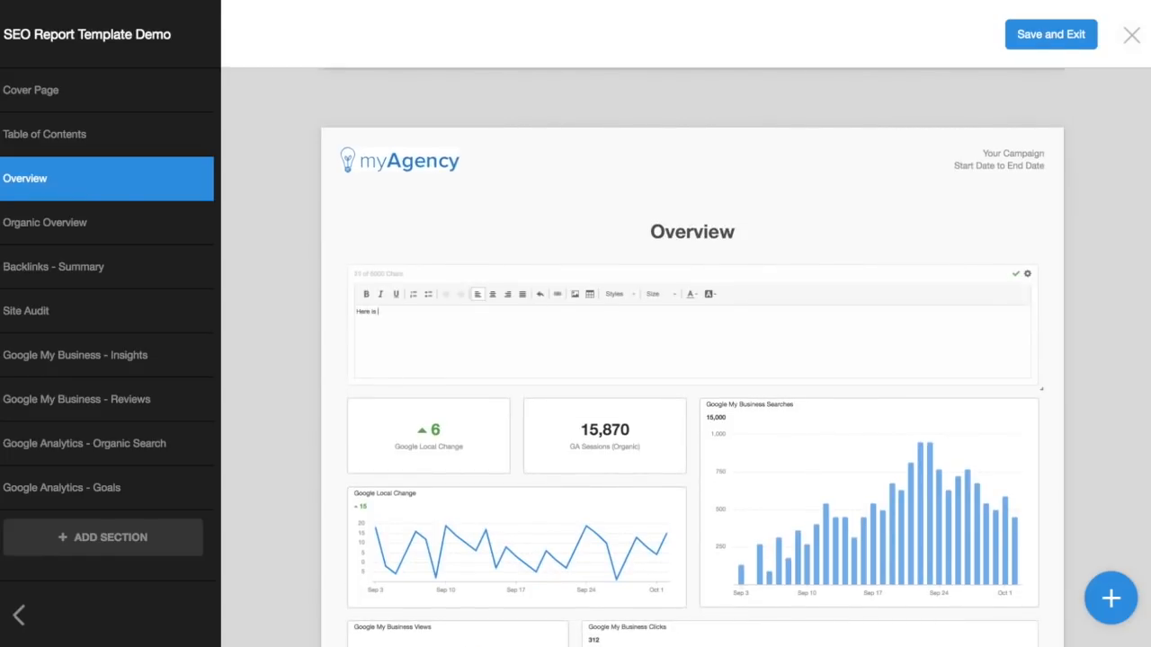
pyautogui.write('ew of SEO performance')
pyautogui.click(1017, 280)
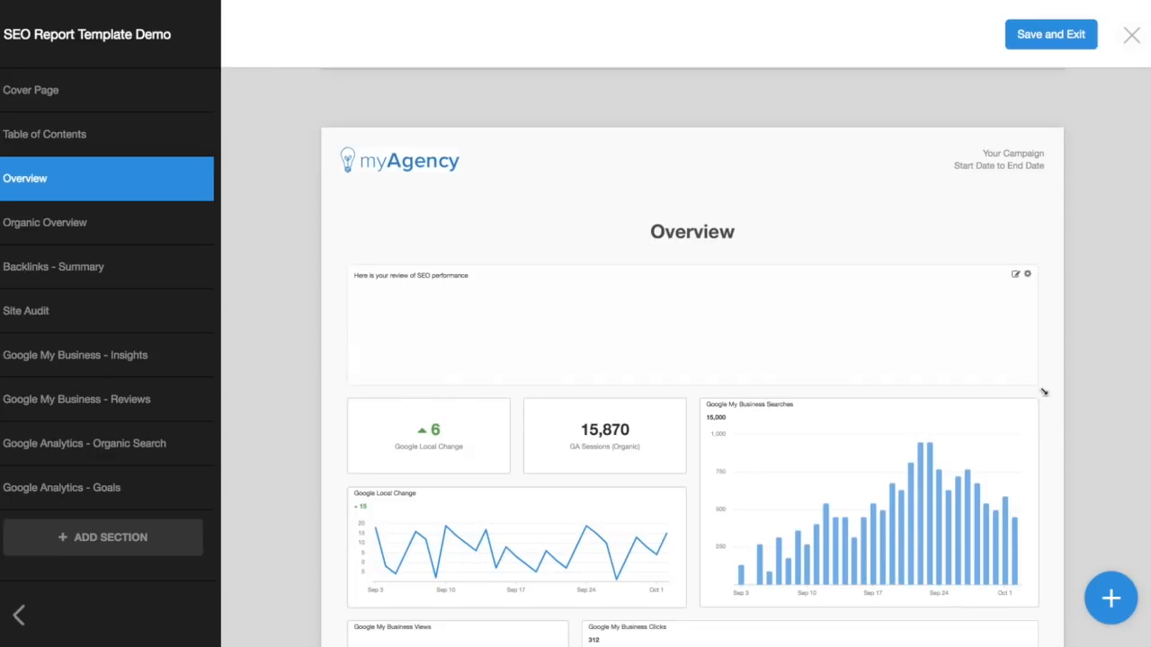
pyautogui.moveTo(1042, 391); pyautogui.dragTo(1046, 329)
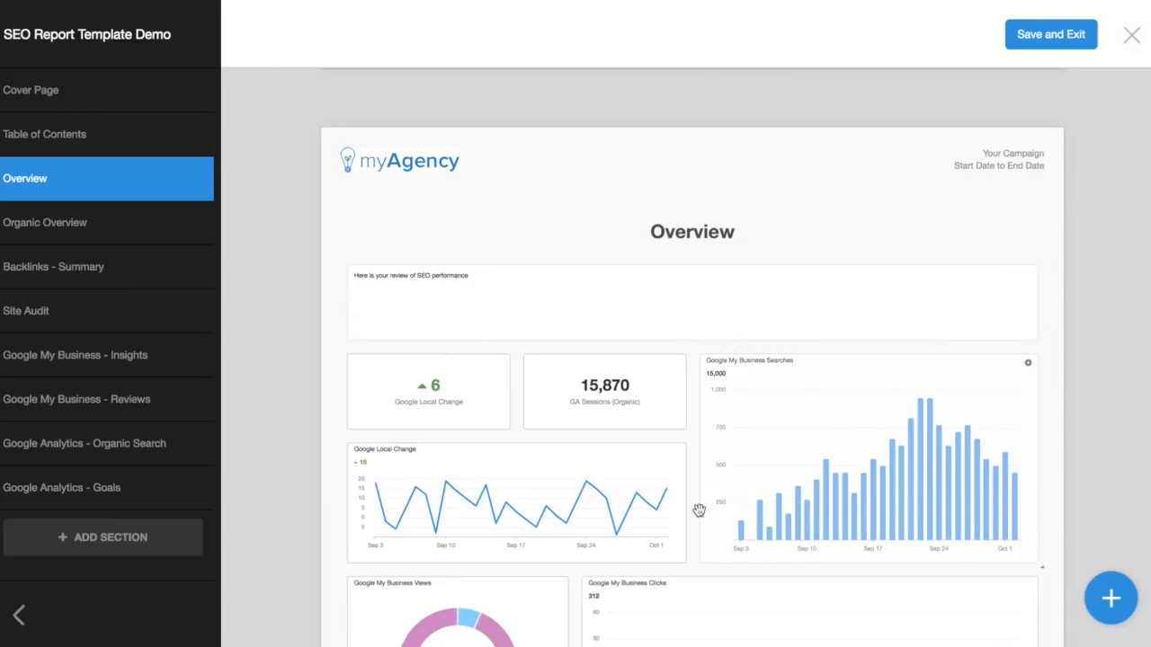
# Step: Remove the Site Audit and Google Analytics - Goals sections from the template, then save and exit the design
pyautogui.scroll(-15, 696, 506)
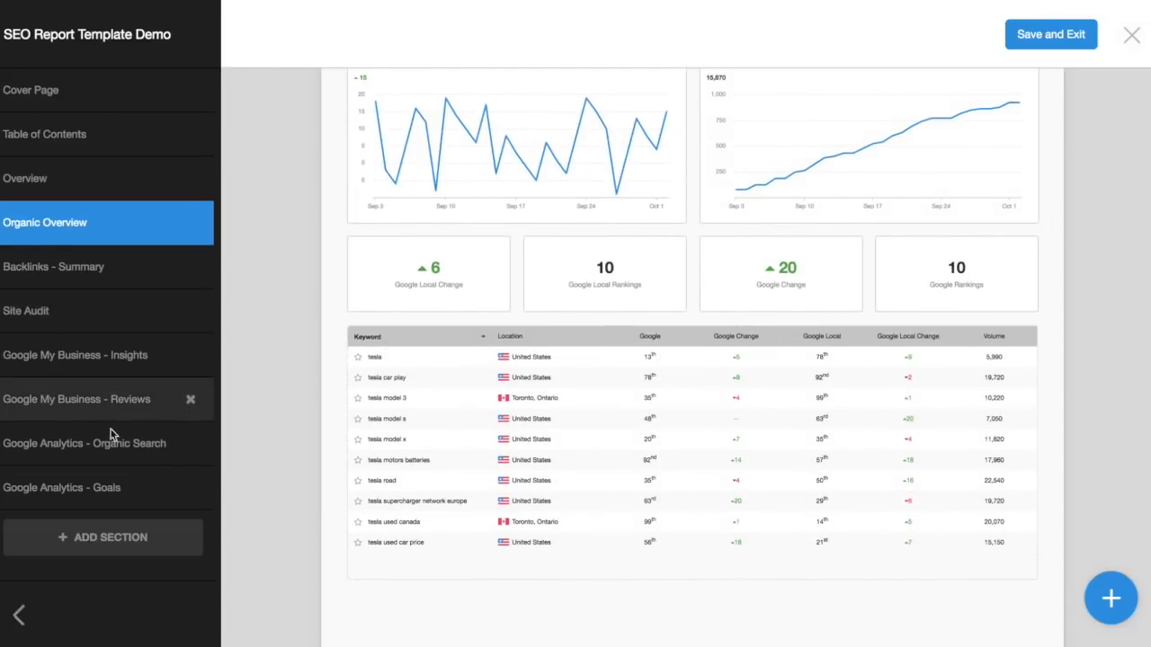
pyautogui.click(189, 311)
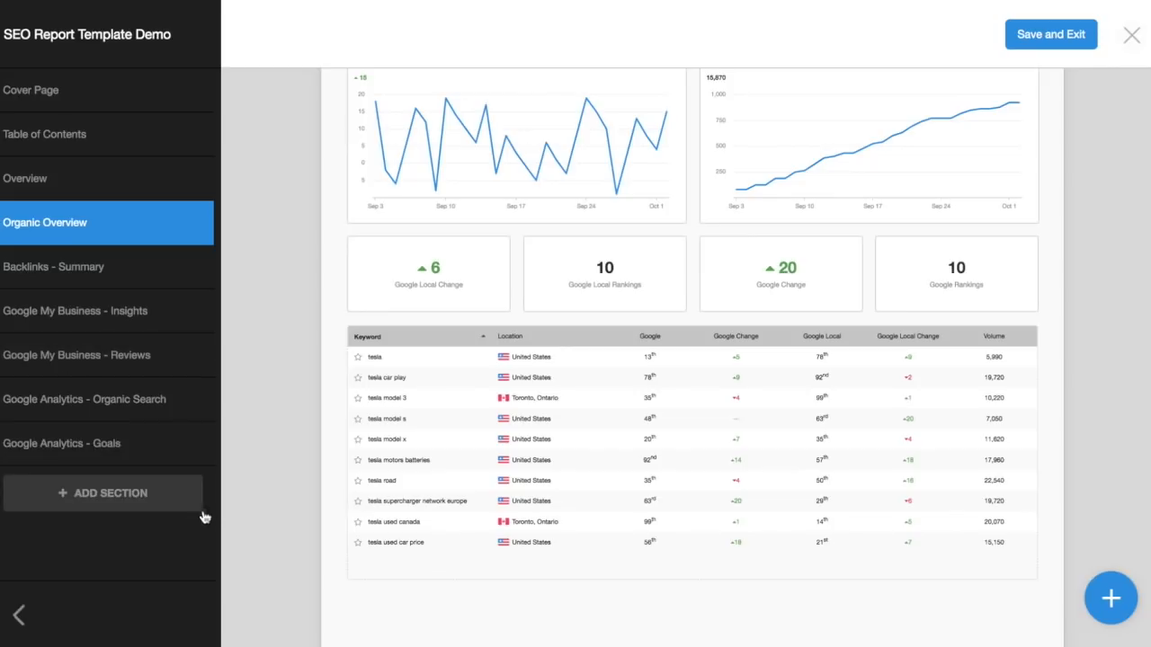
pyautogui.click(191, 445)
pyautogui.scroll(3, 630, 398)
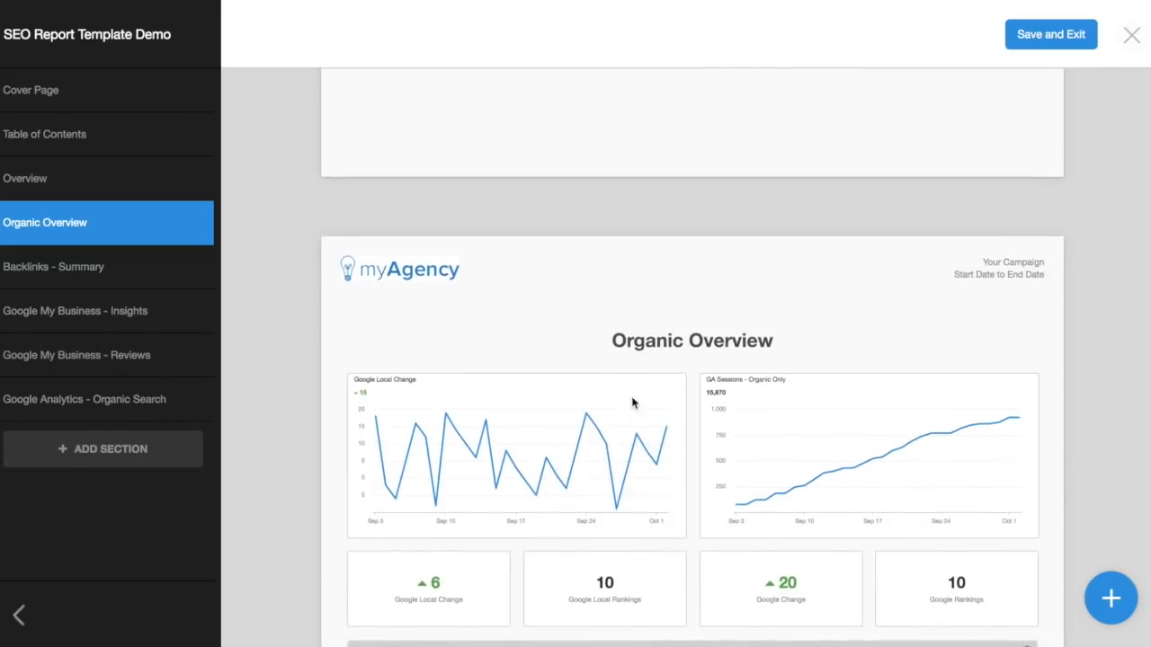
pyautogui.click(1047, 40)
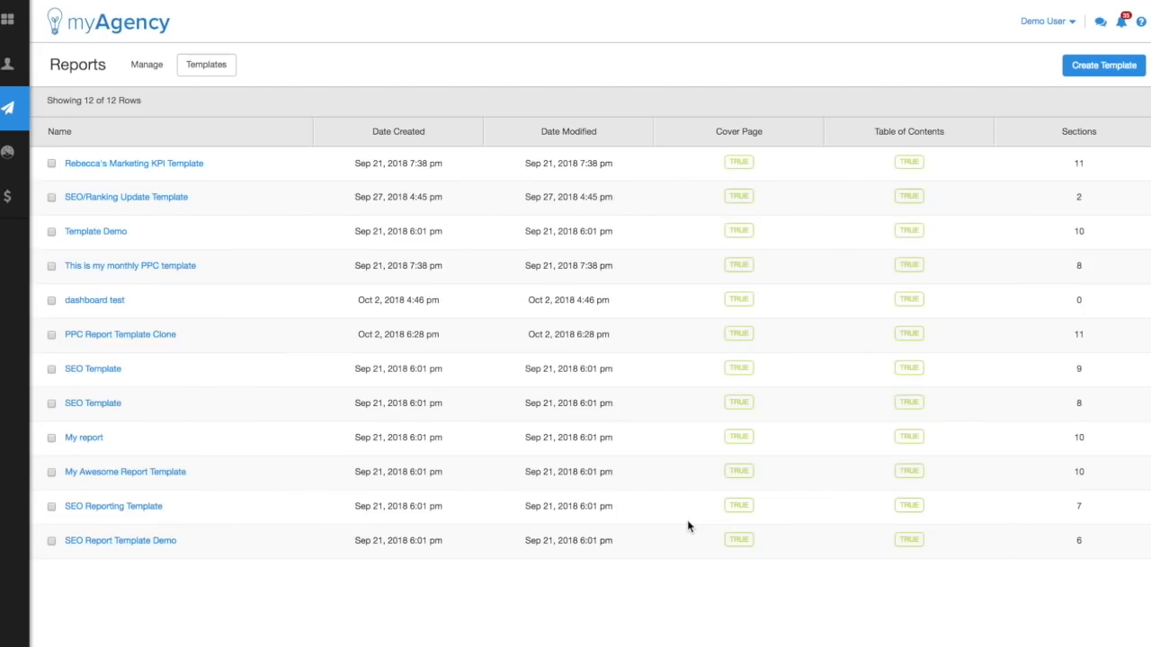
# Step: In the list of managed reports, select the first six reports and apply the "Template Demo" template to them
pyautogui.click(148, 67)
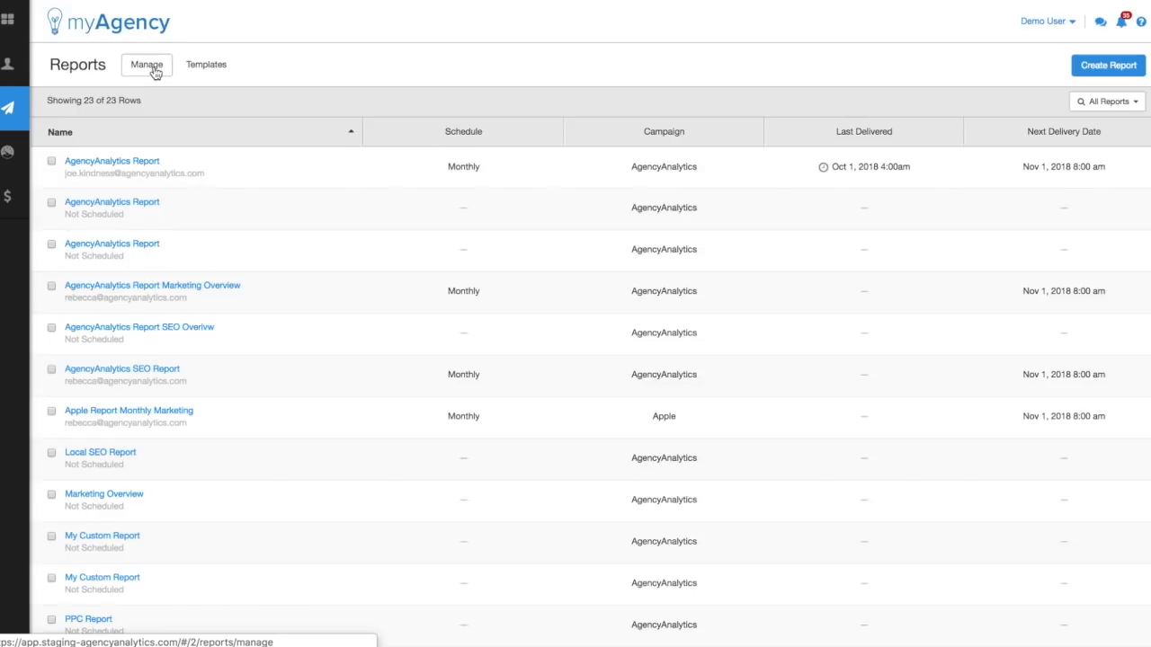
pyautogui.click(51, 162)
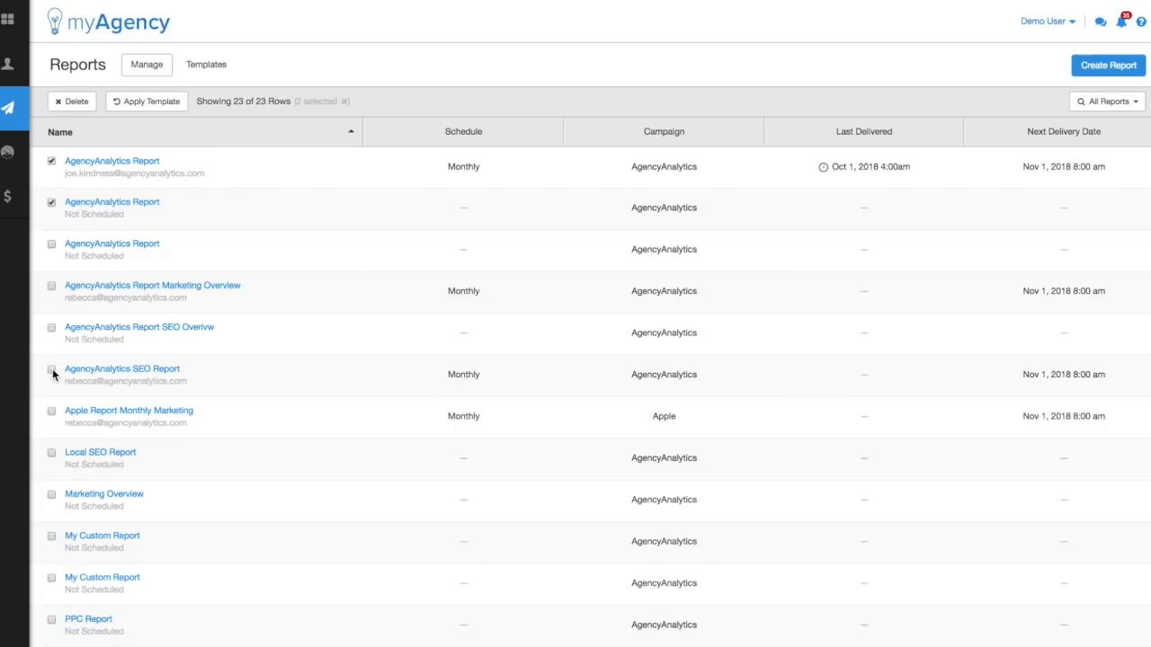
pyautogui.click(161, 102)
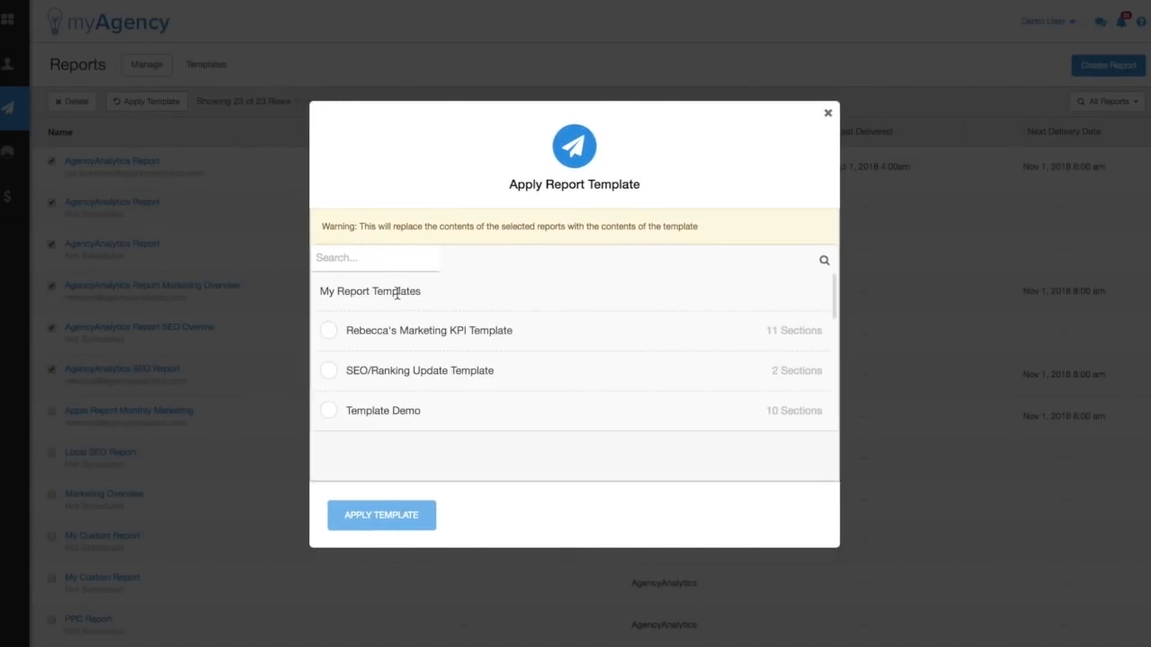
pyautogui.click(322, 421)
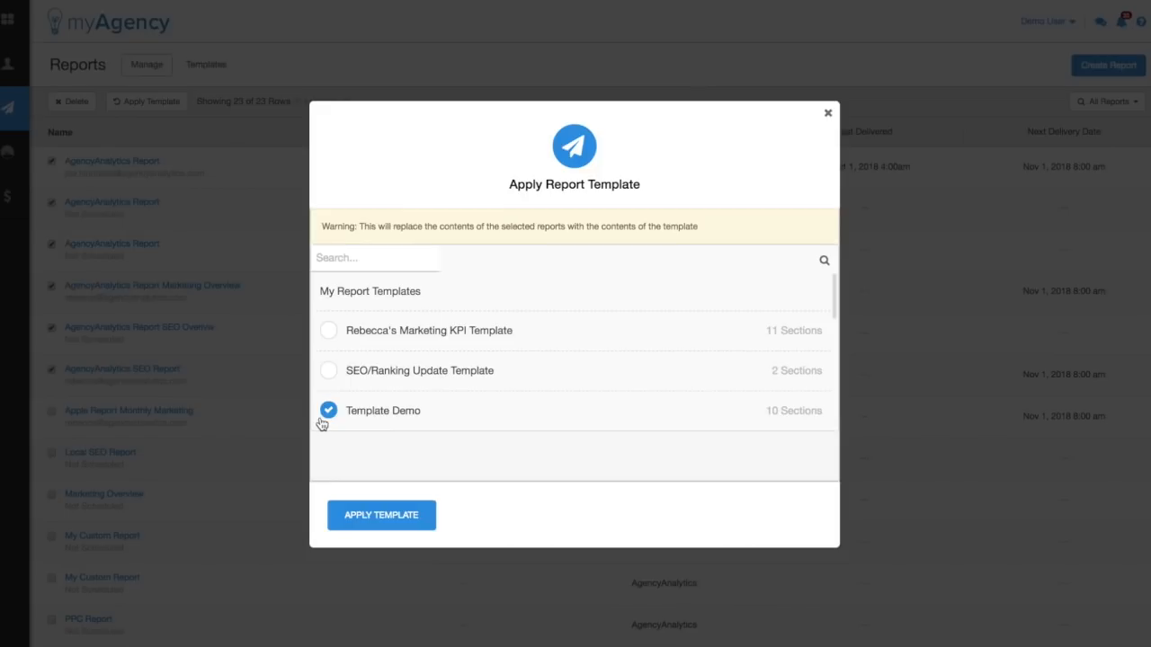
pyautogui.click(402, 525)
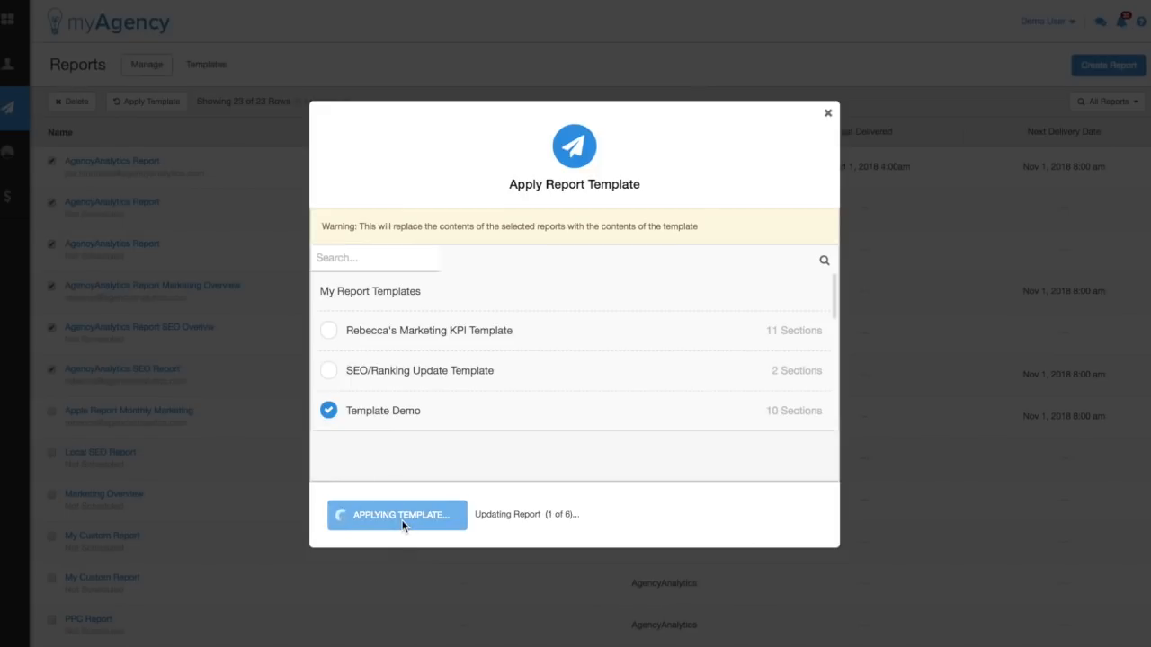